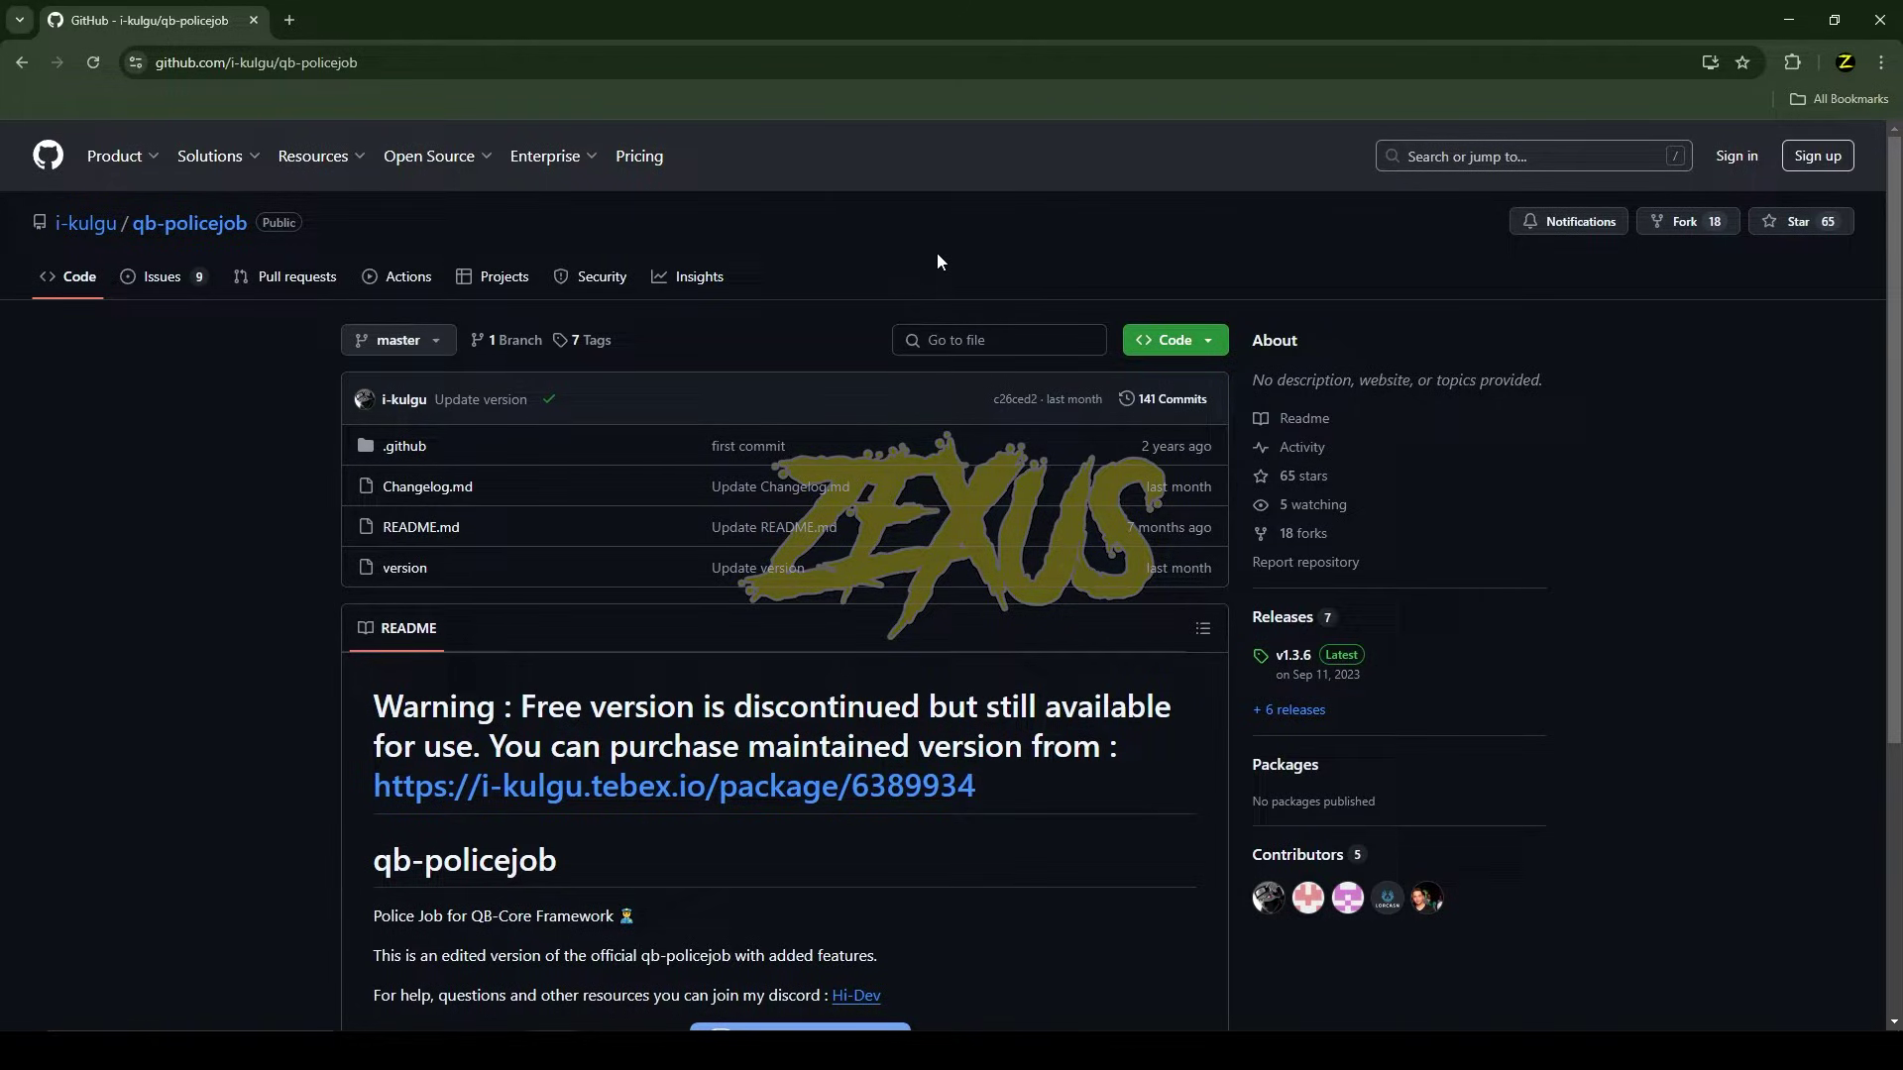
Step: Download the v1.3.6 release of qb-policejob from GitHub and extract its zip in the Downloads folder
click(1309, 666)
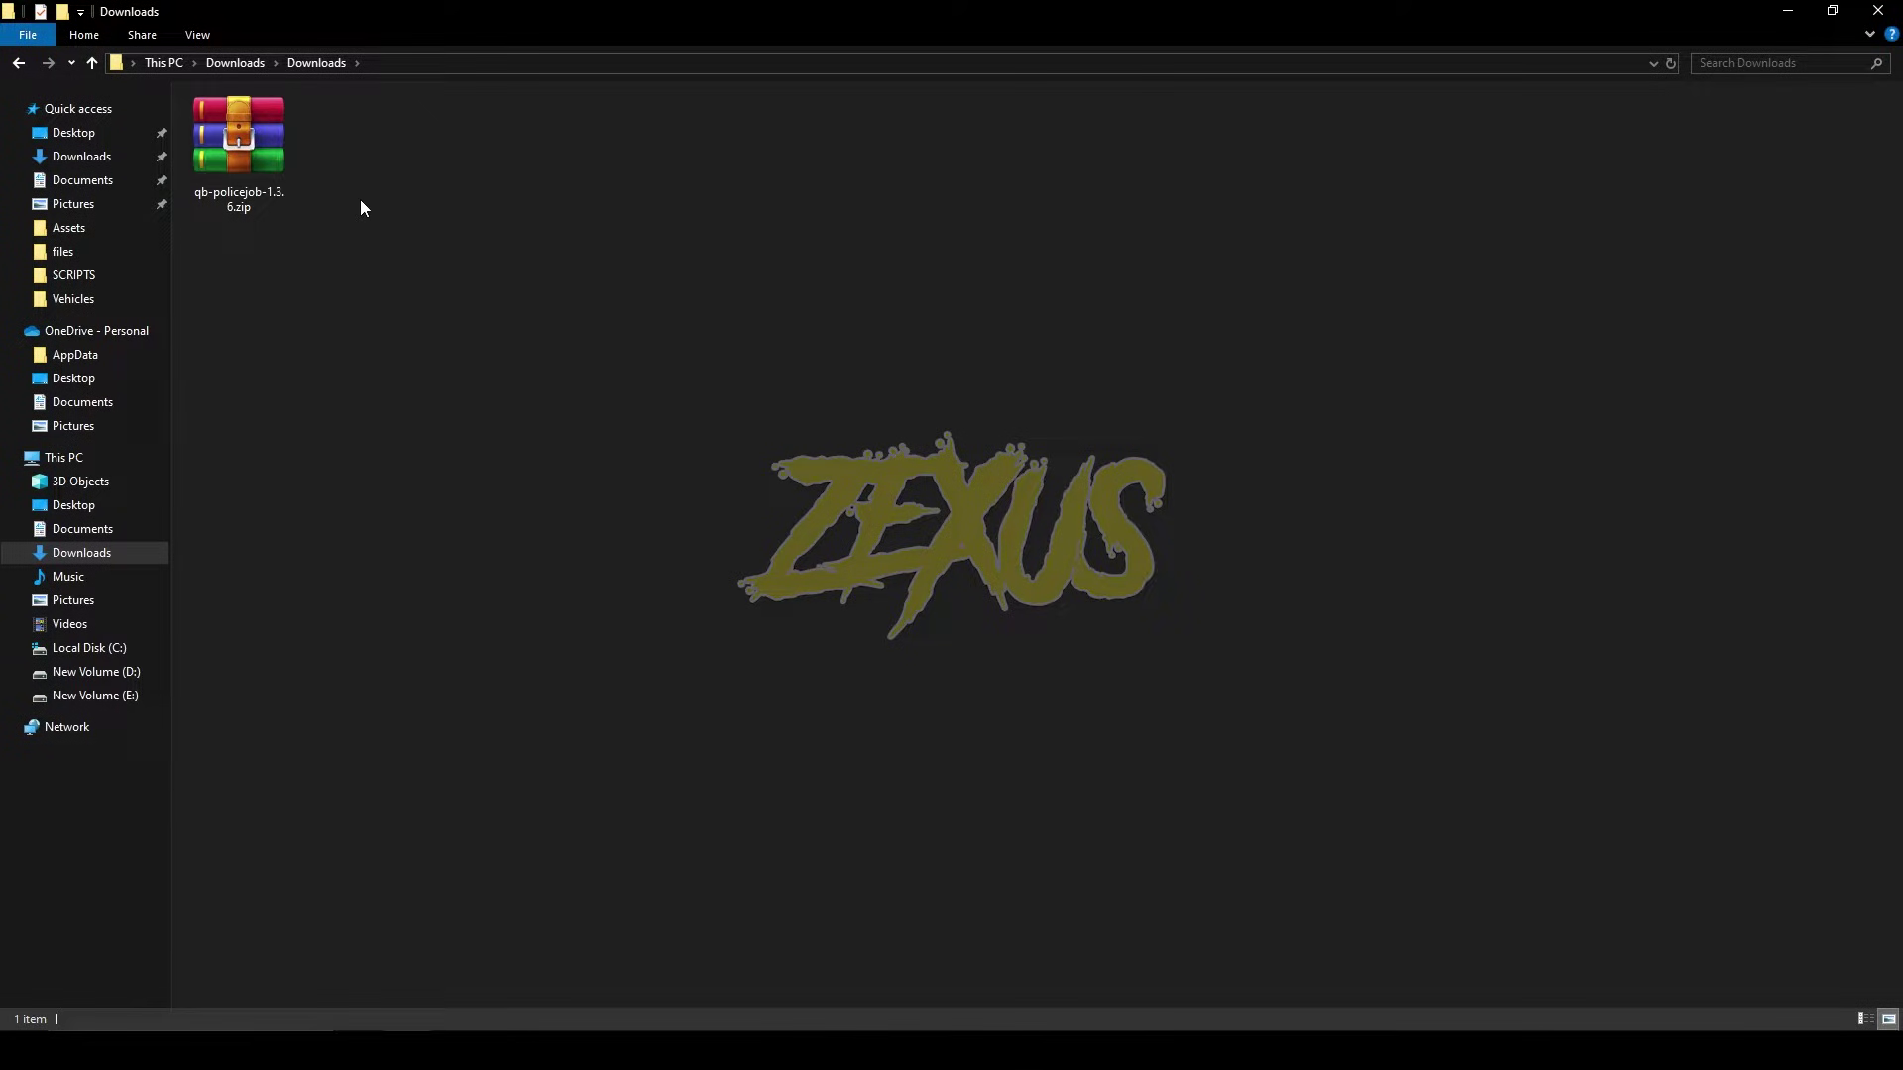
right_click(251, 129)
click(369, 249)
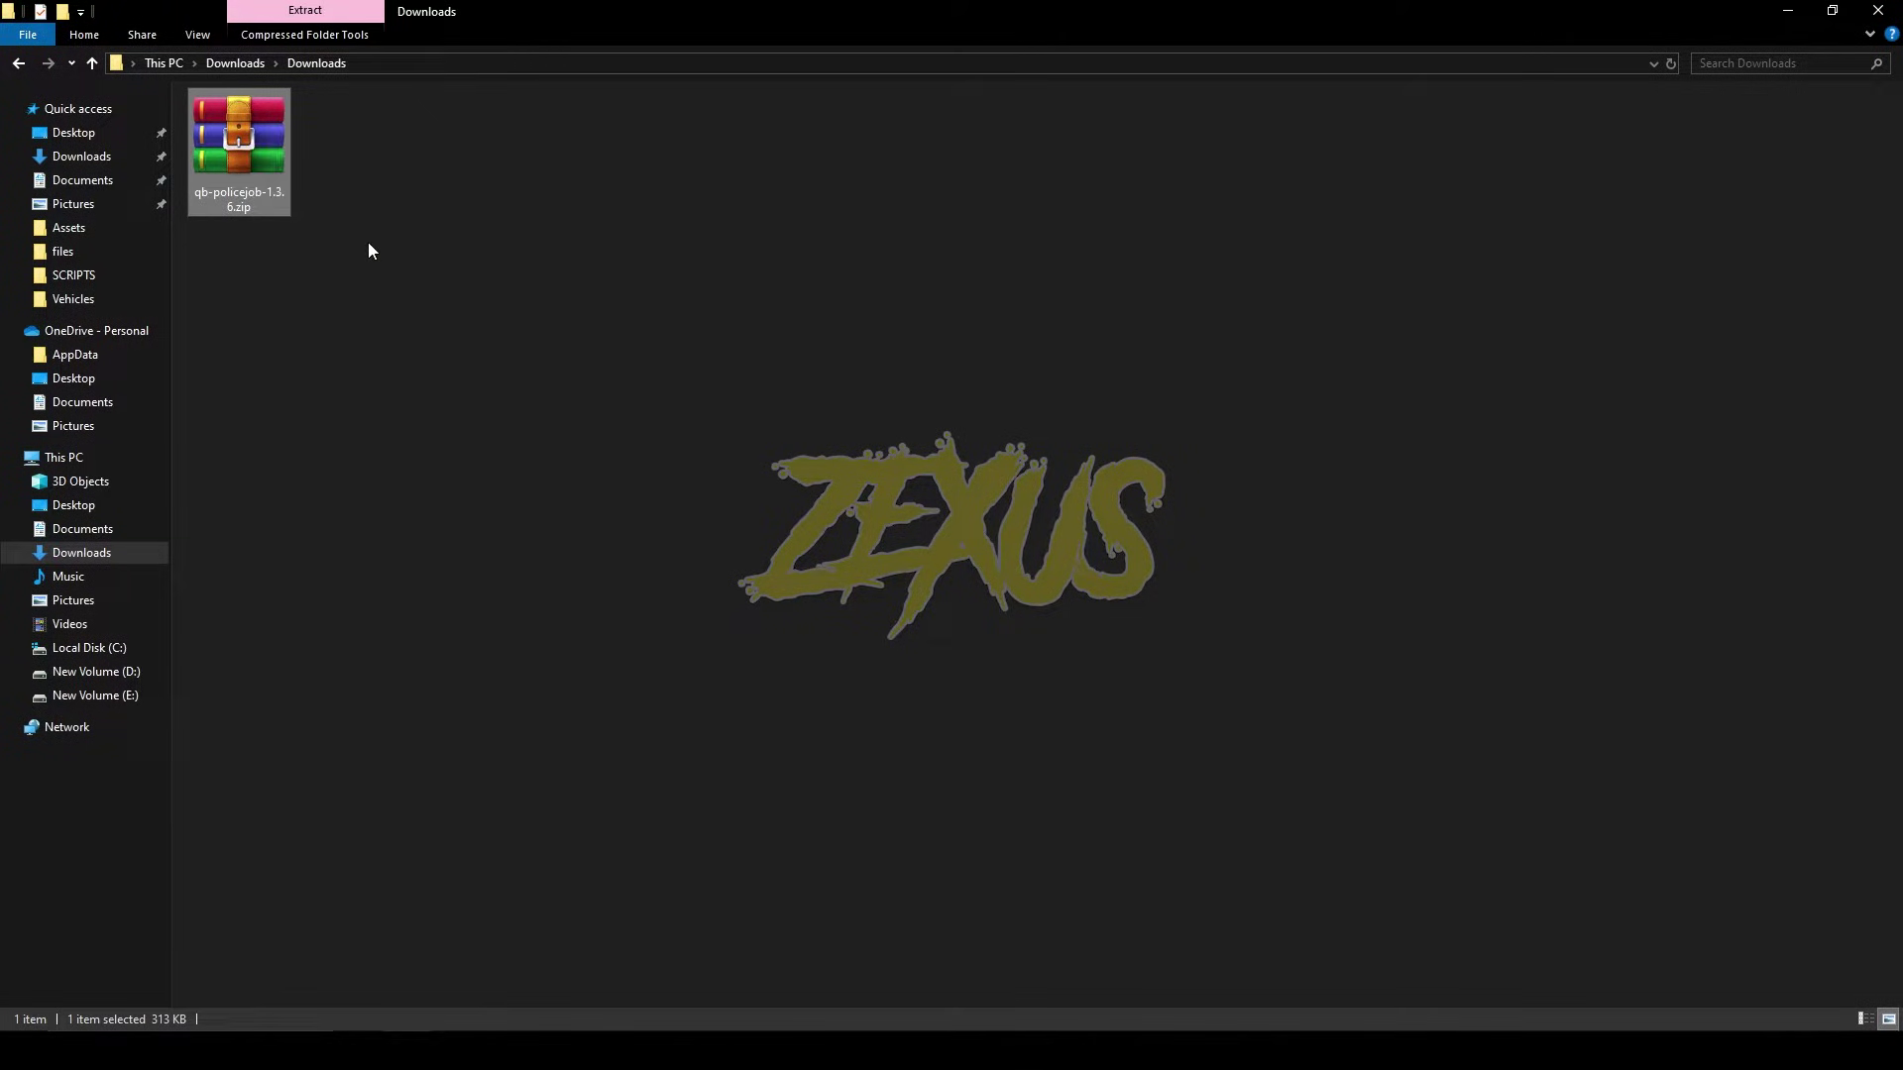
double_click(256, 126)
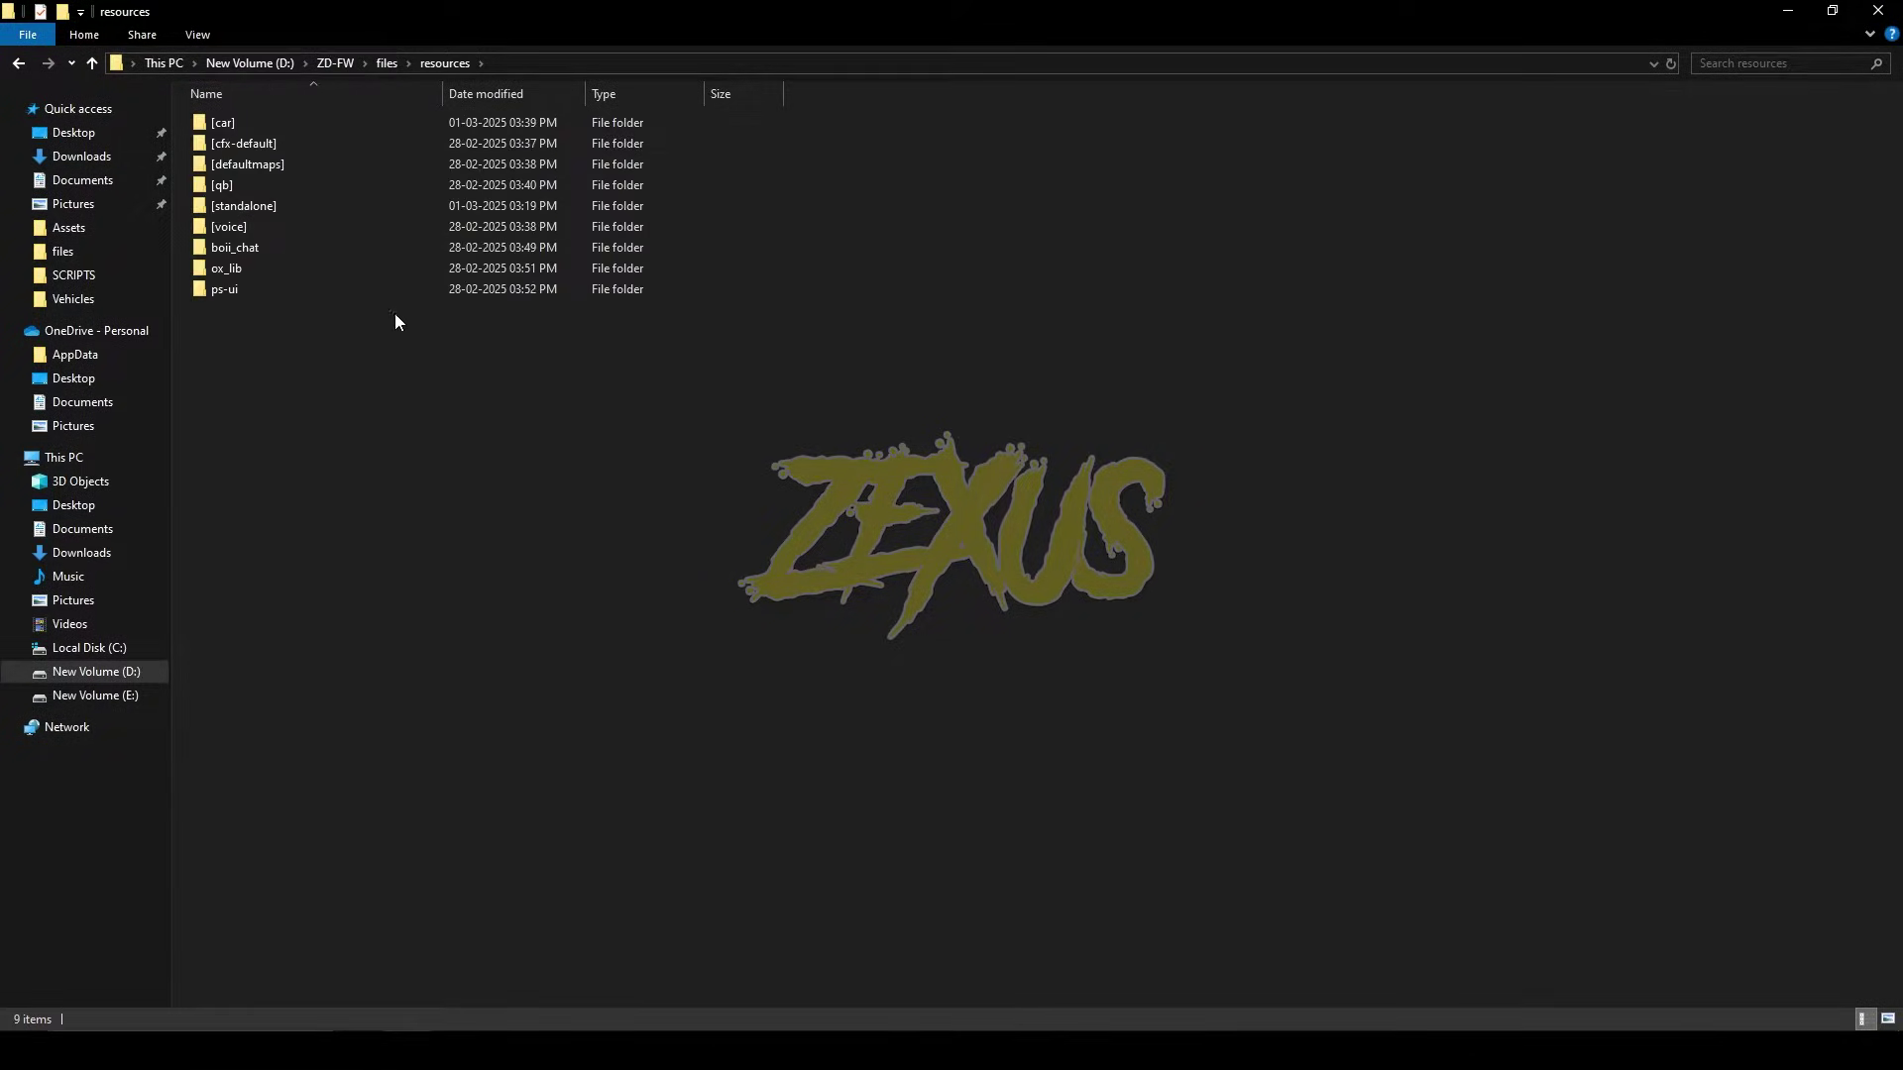
Step: Paste the qb-policejob-1.3.6 folder into the server's resources/[qb] folder and delete the original qb-policejob folder there
double_click(254, 188)
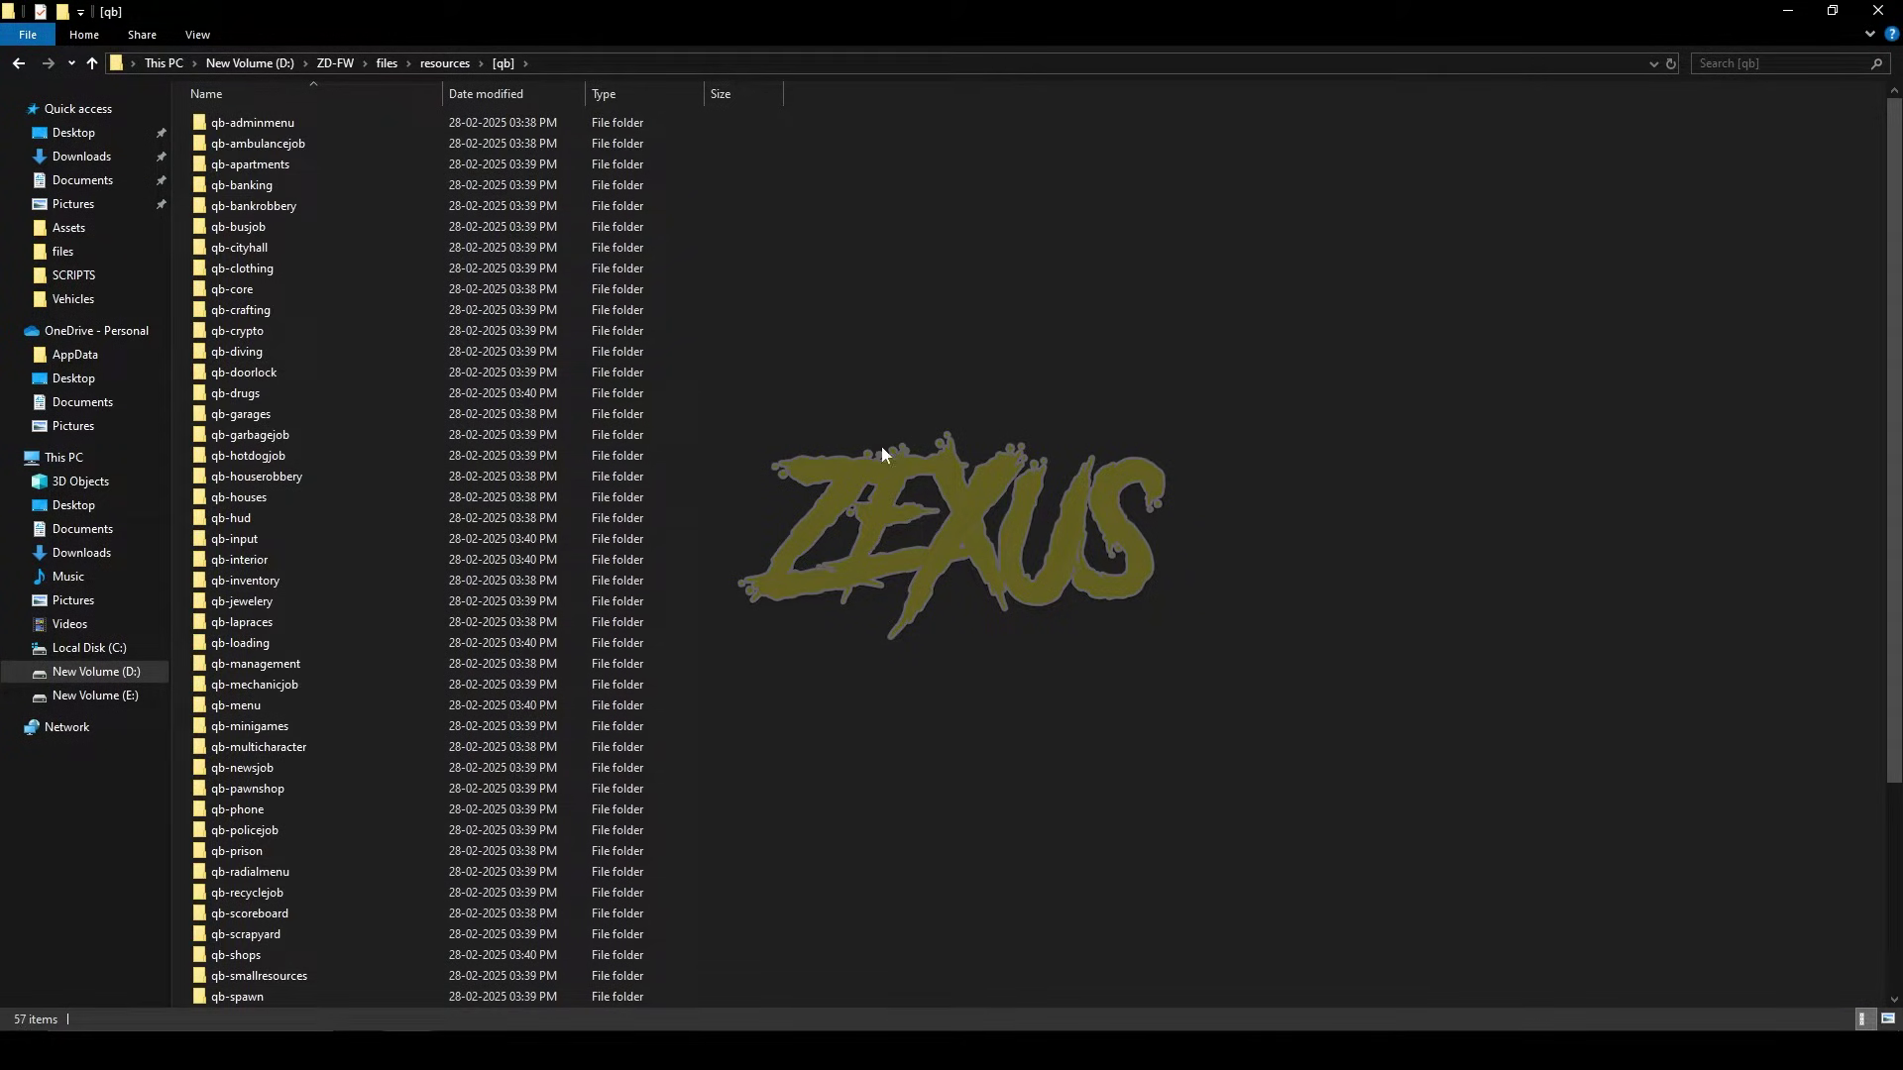
key(ctrl+v)
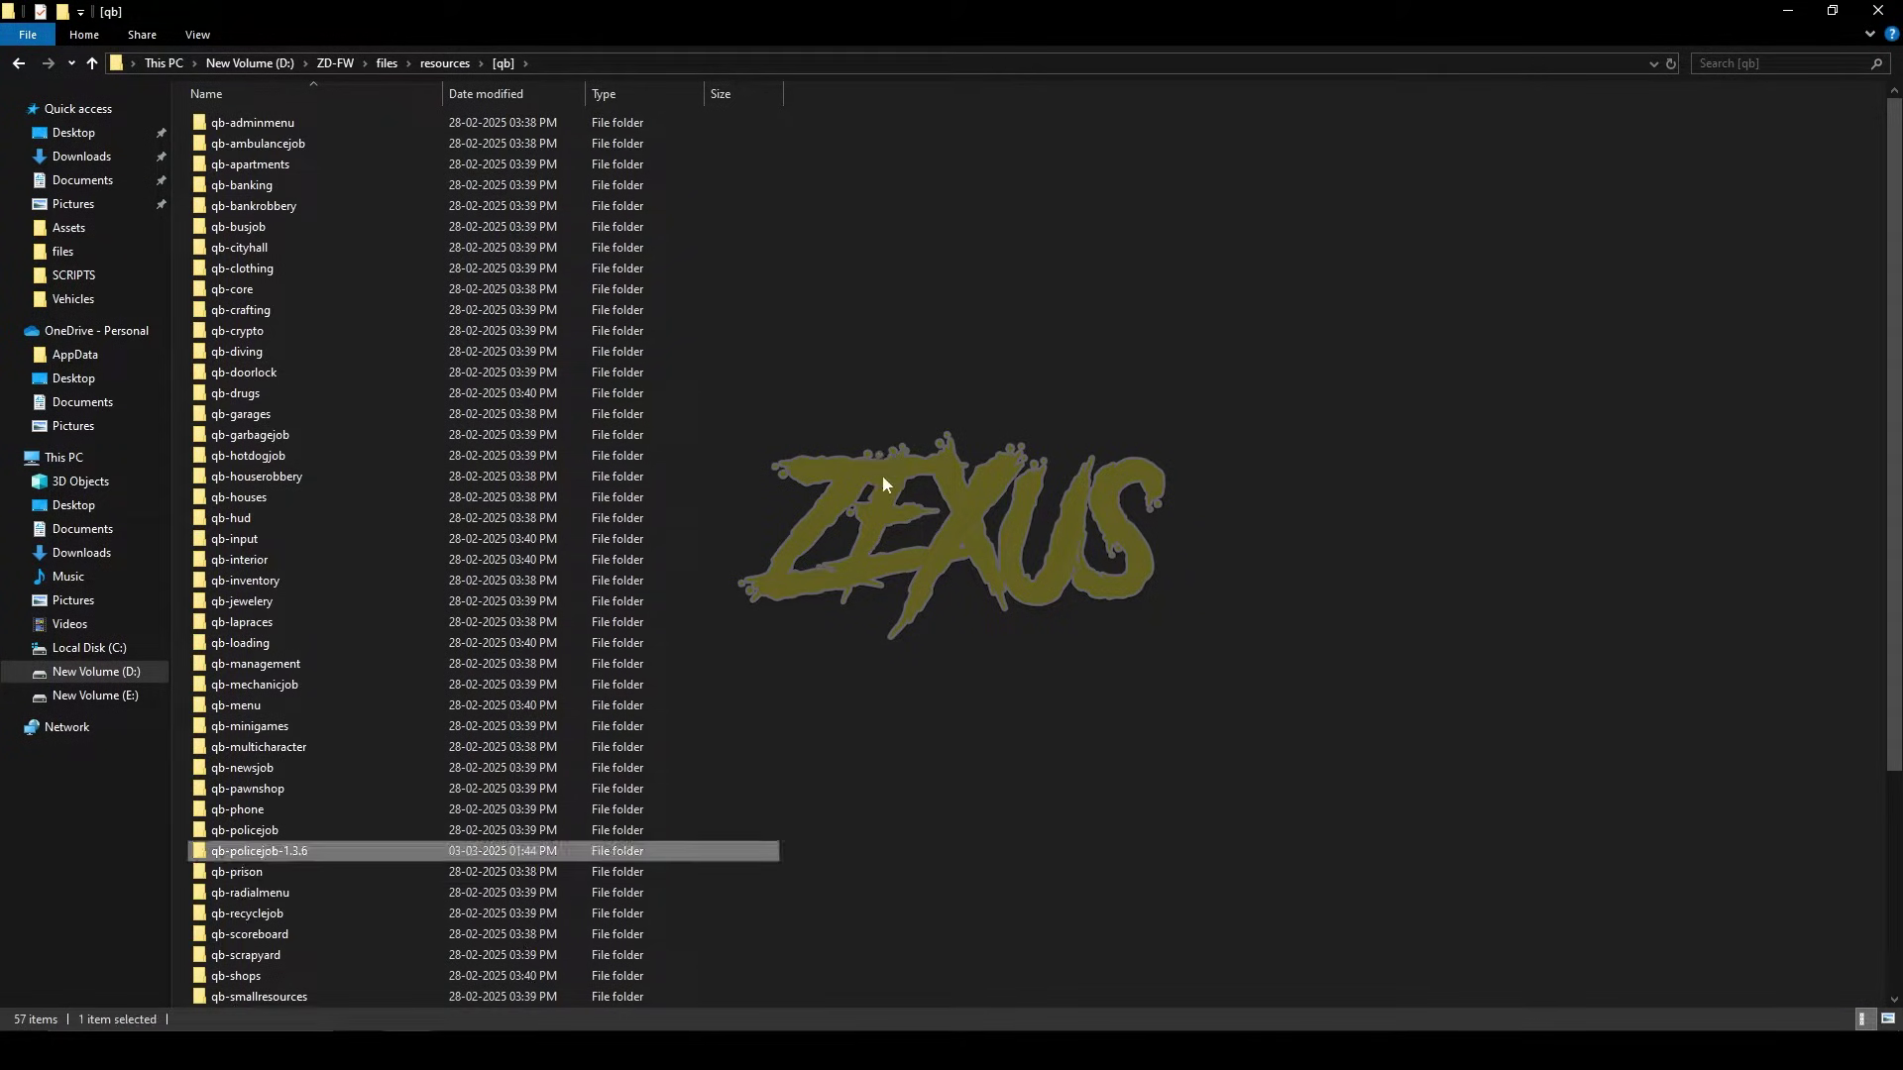
click(382, 829)
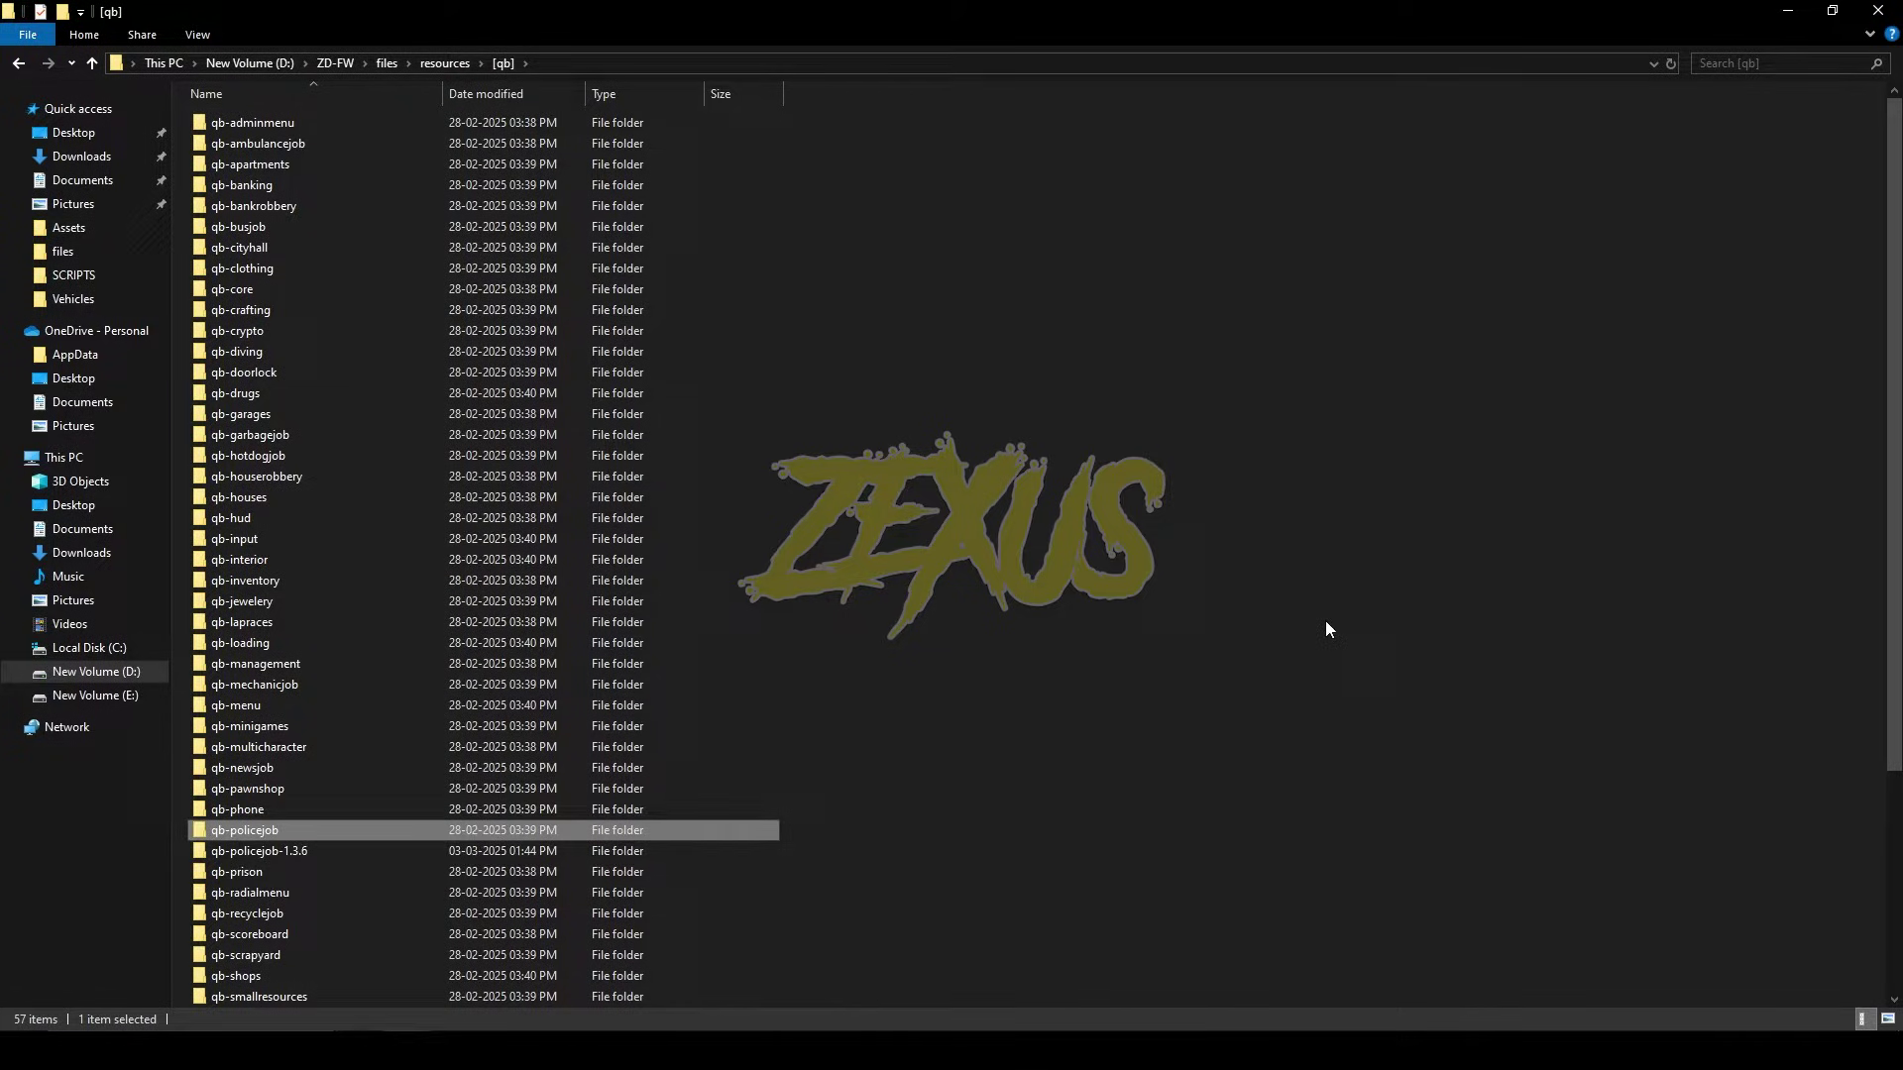
key(Delete)
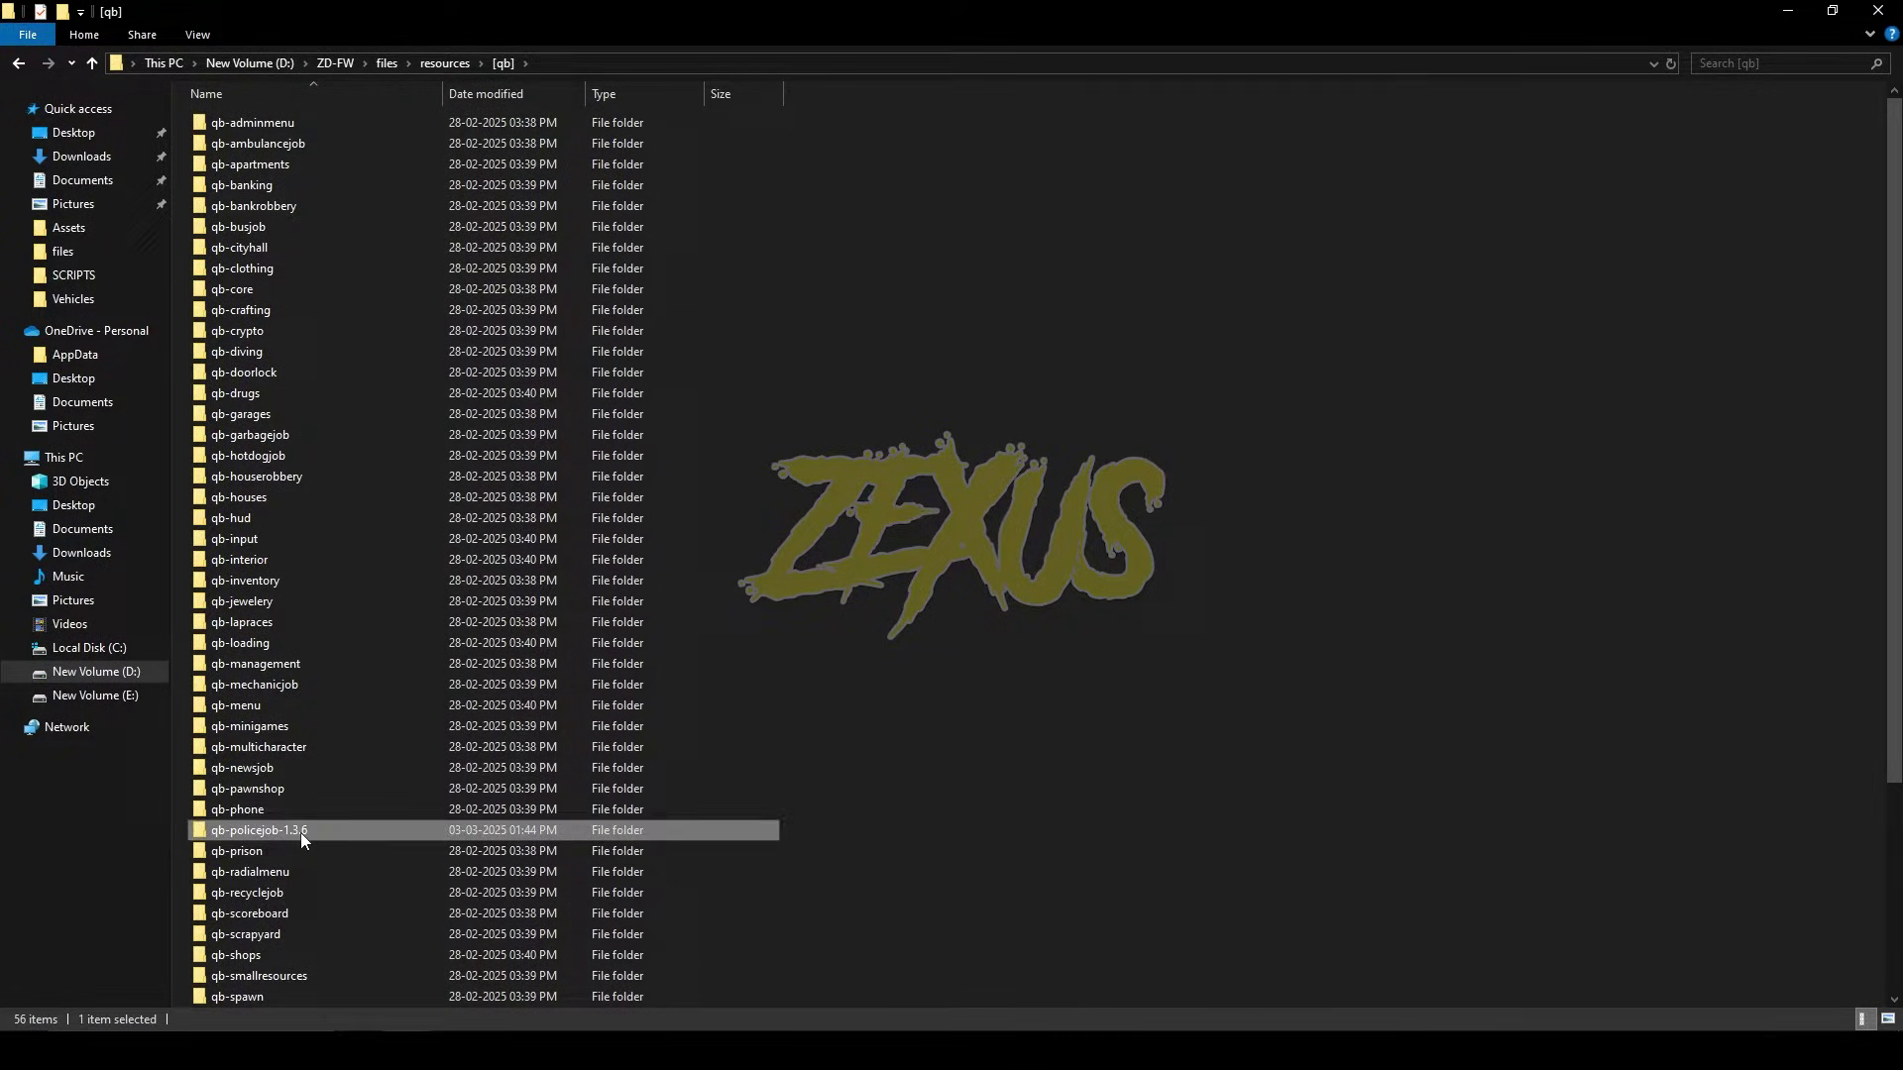
Step: Rename the qb-policejob-1.3.6 folder as qb-policejob
right_click(303, 832)
click(336, 788)
click(313, 831)
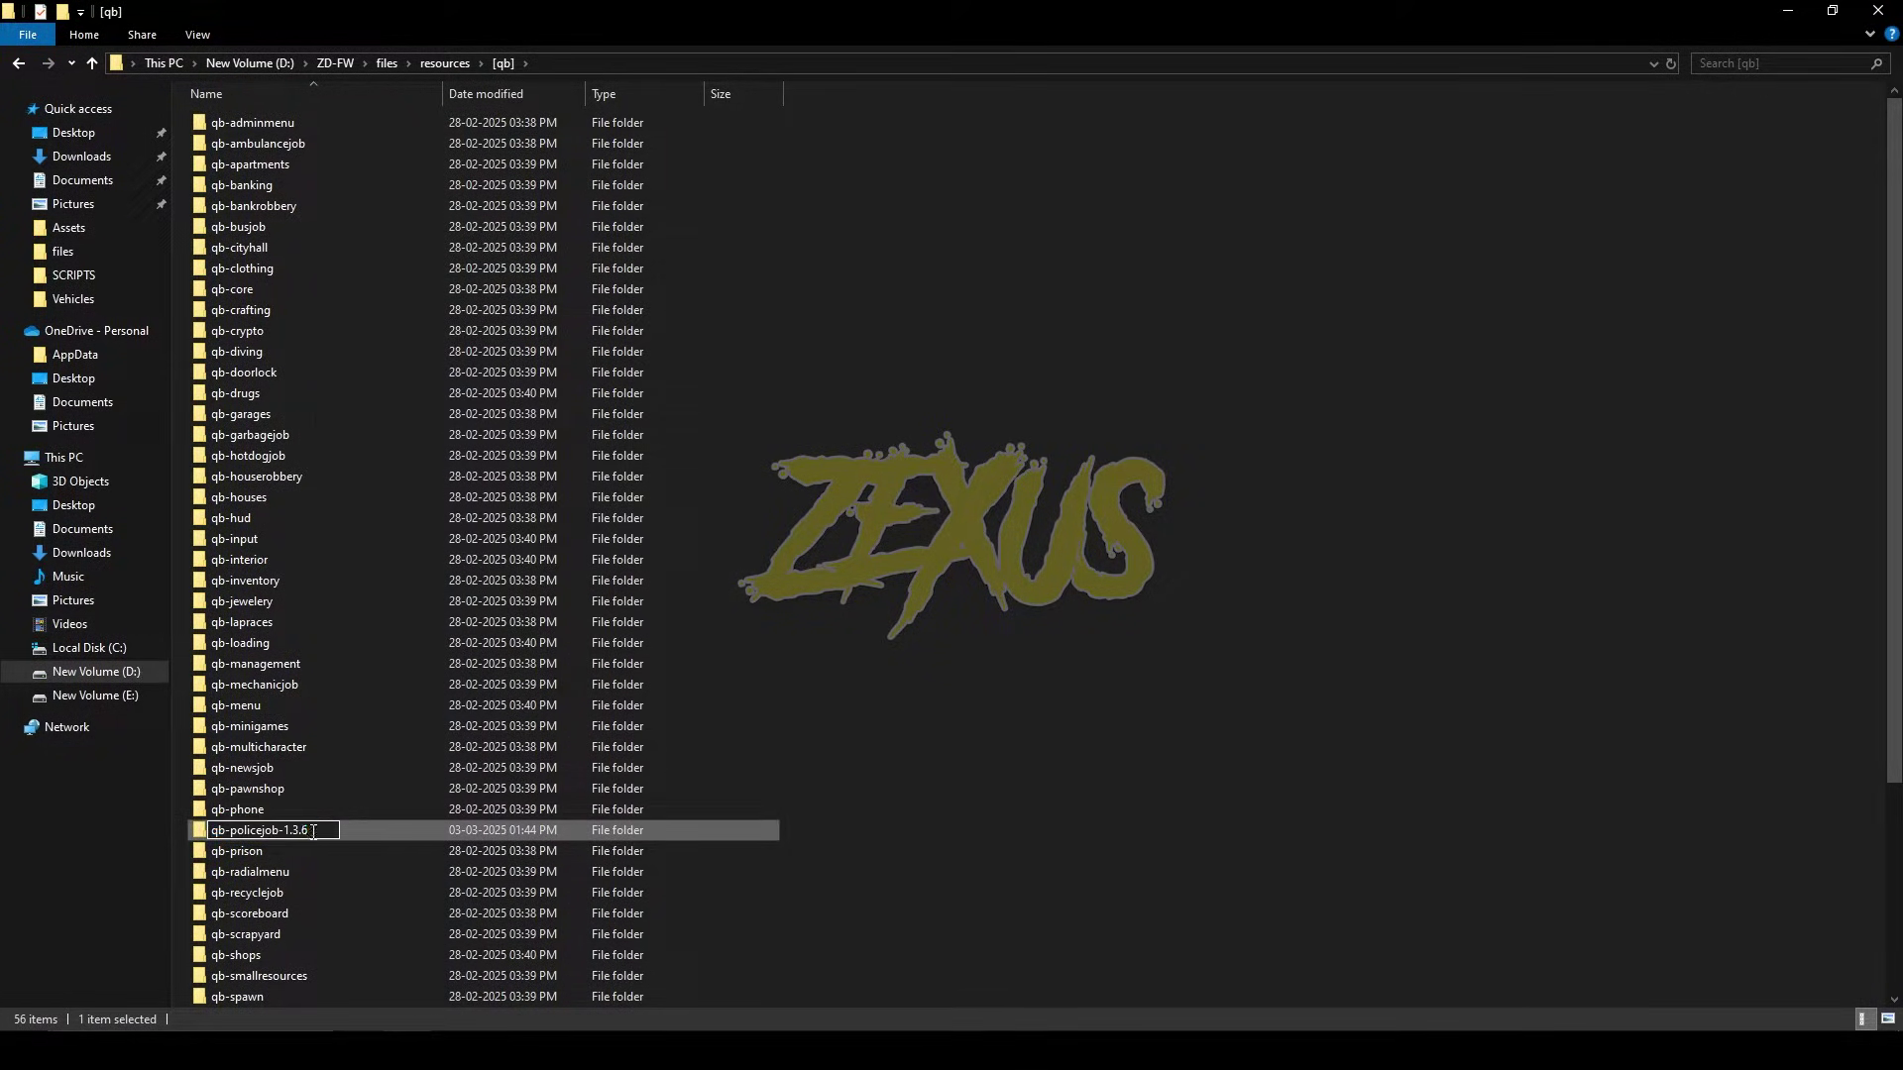
key(BackSpace)
key(BackSpace)
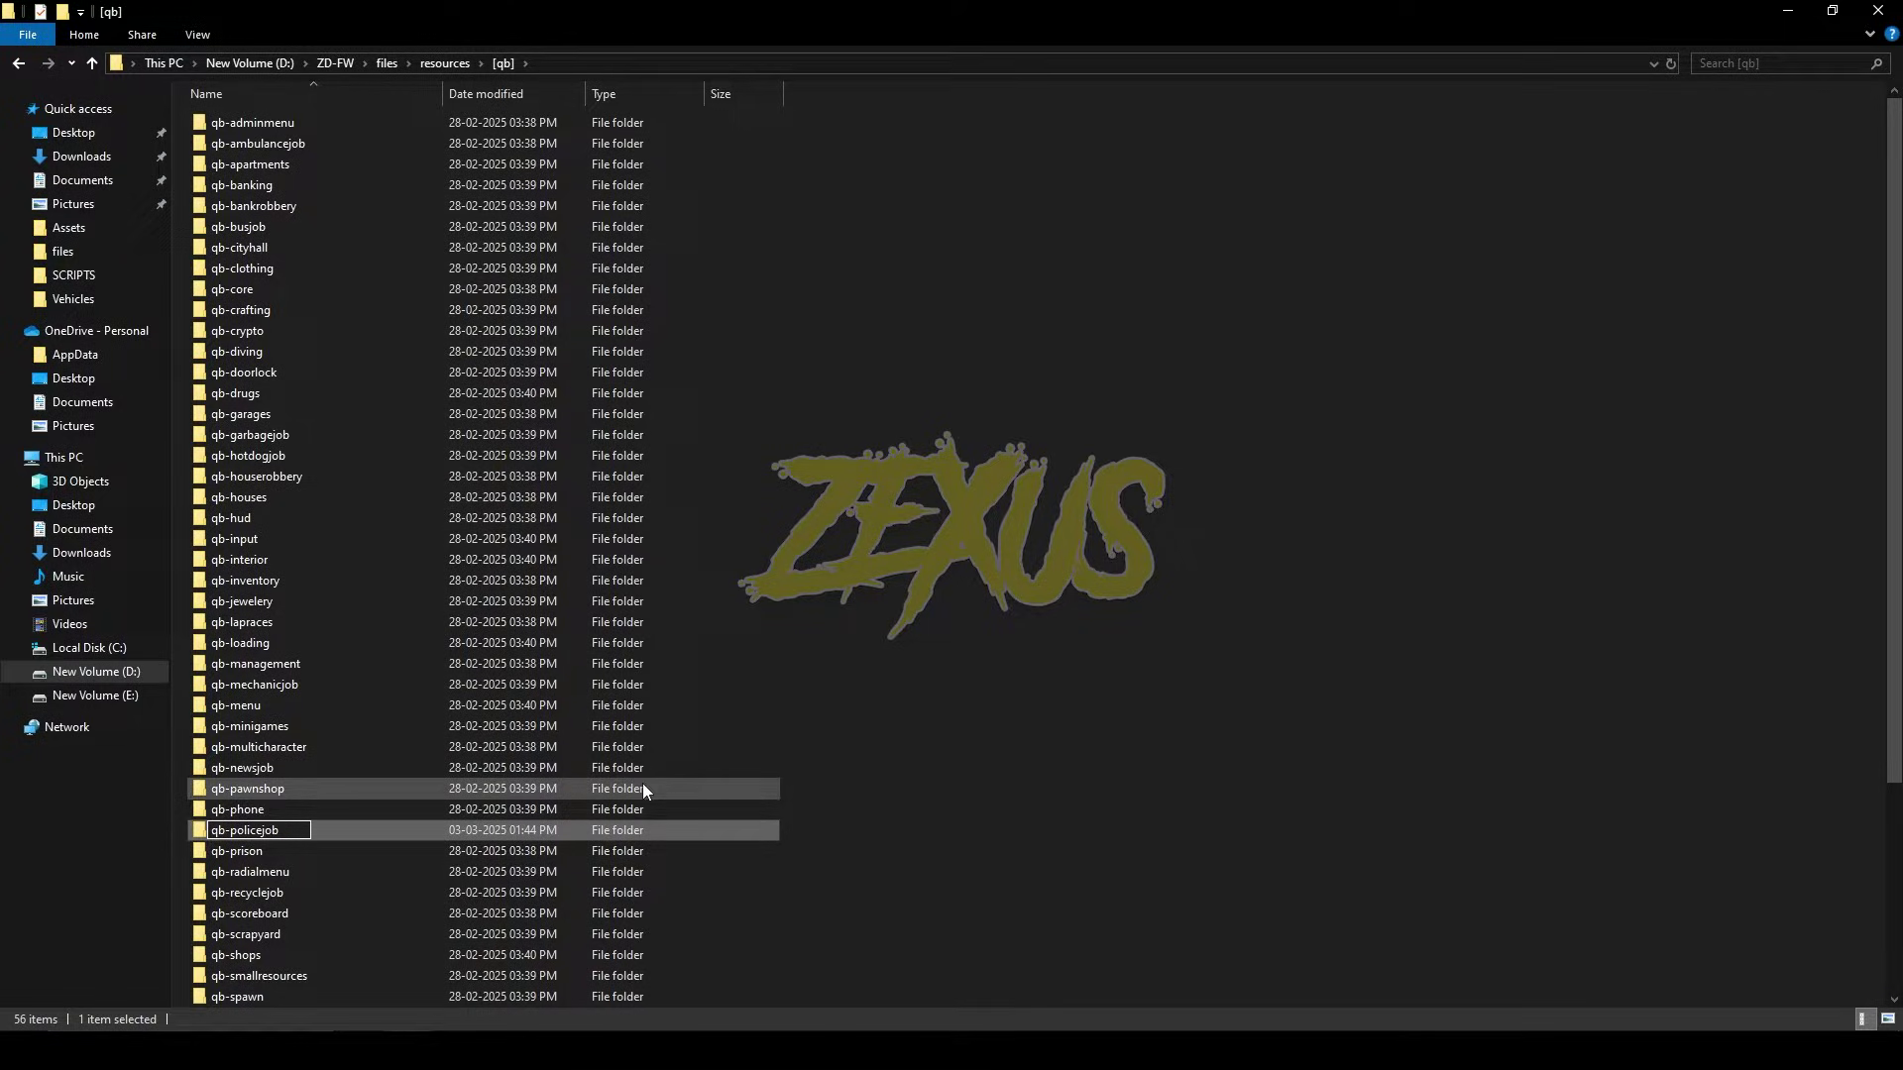
click(385, 828)
Step: Copy all item images from qb-policejob's images folder into qb-inventory/html/images
double_click(384, 831)
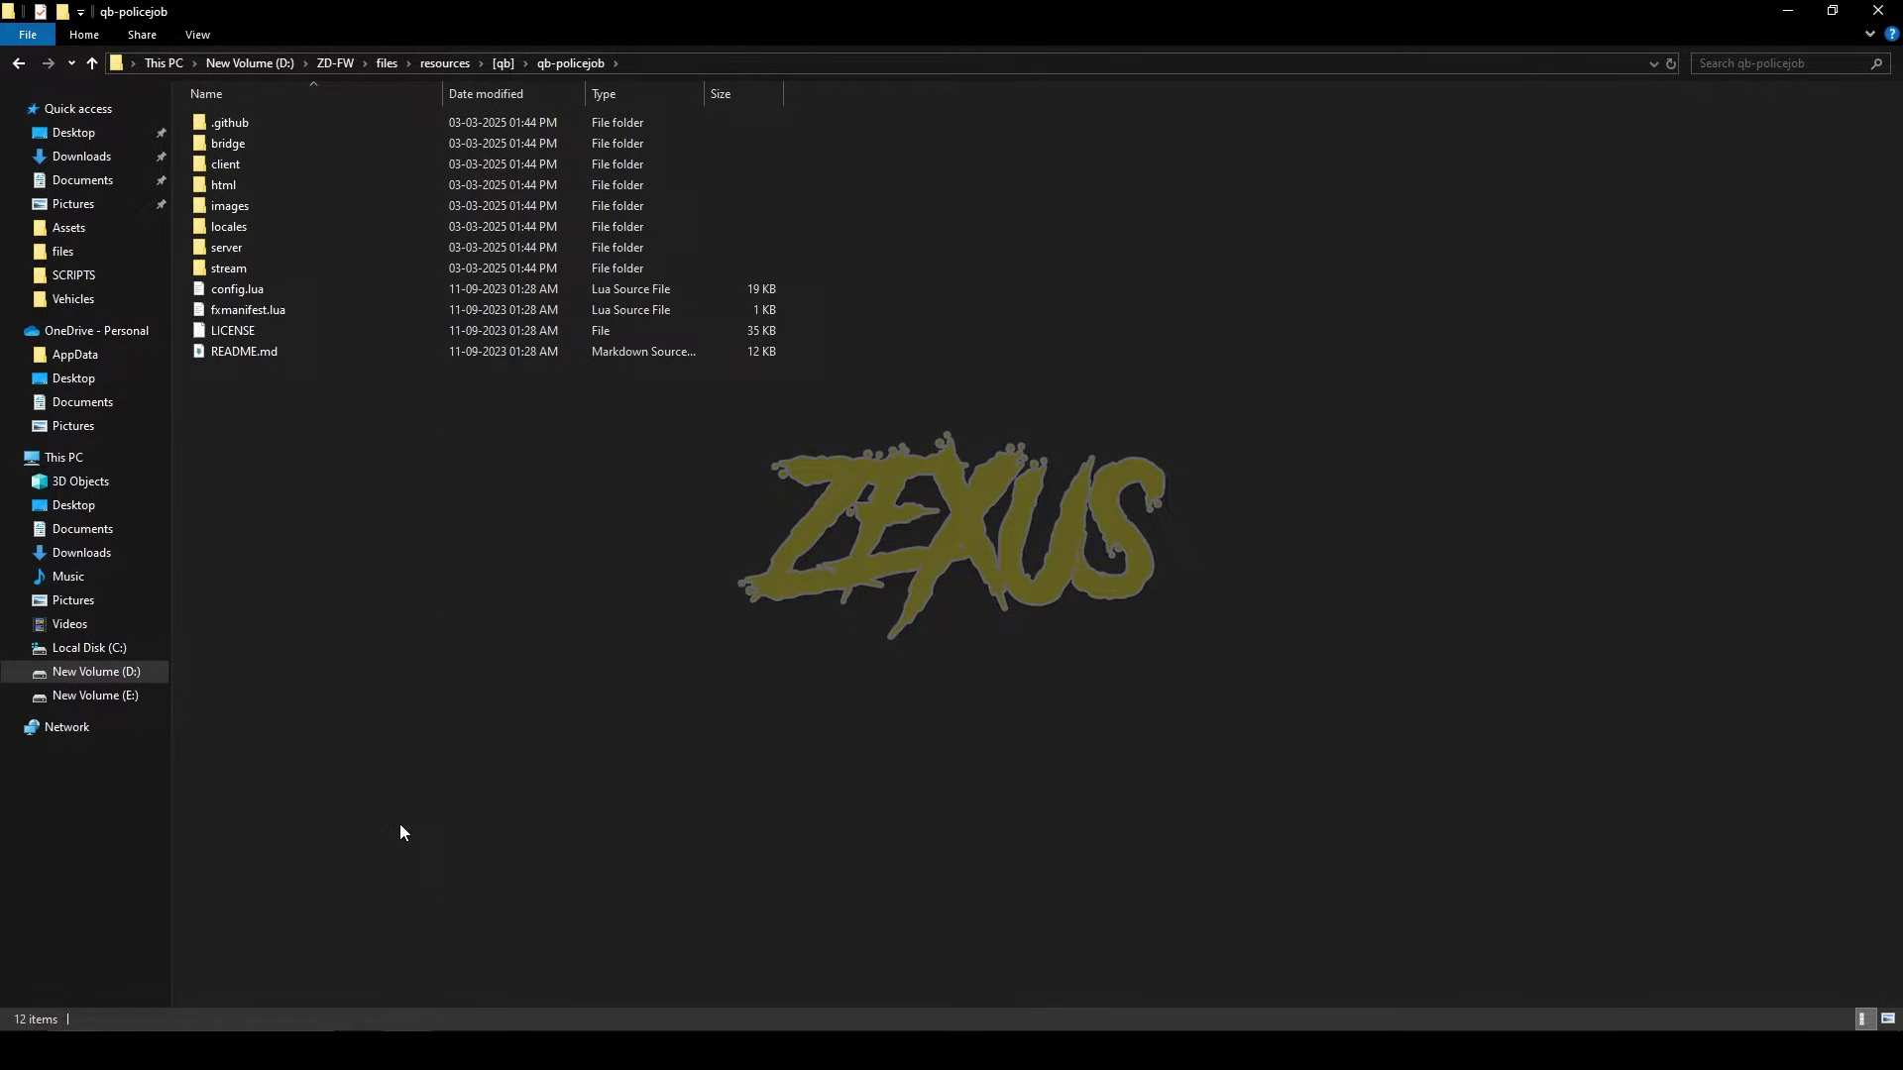
double_click(288, 203)
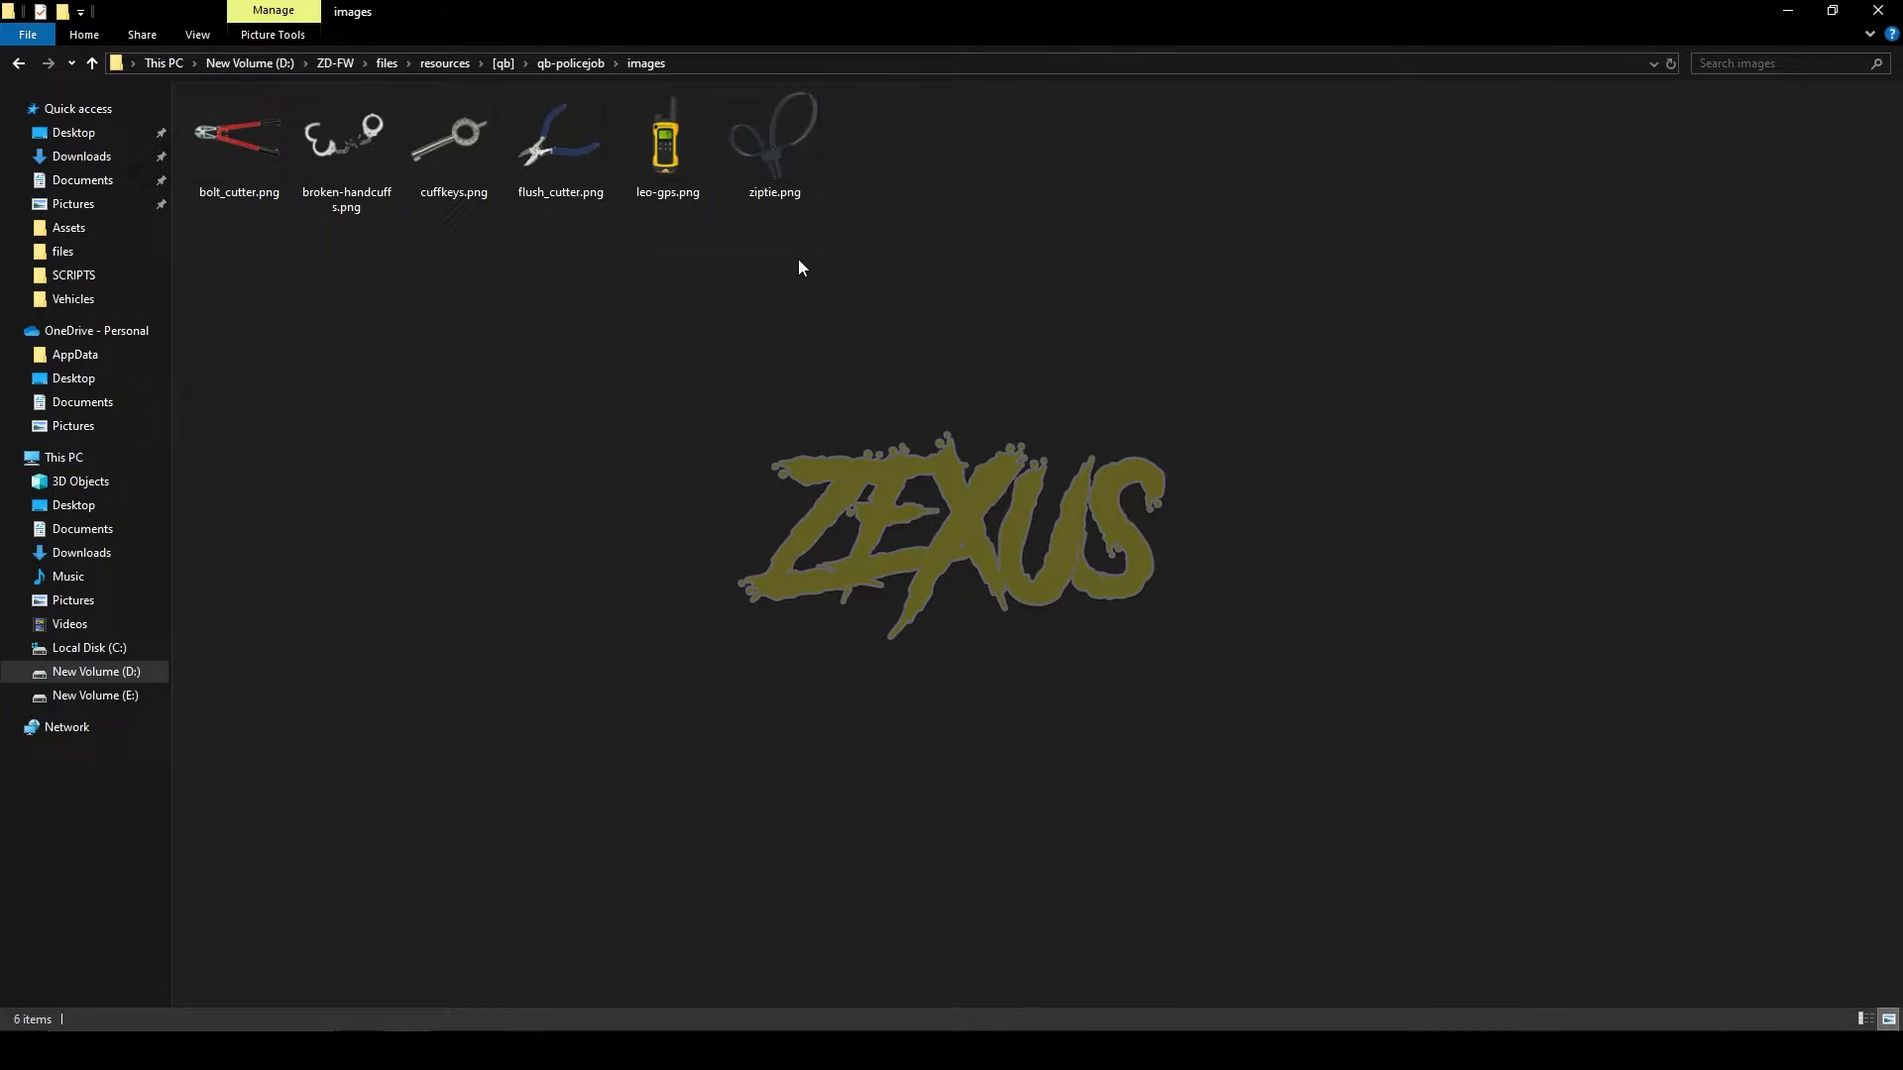
drag(857, 225, 193, 94)
key(BackSpace)
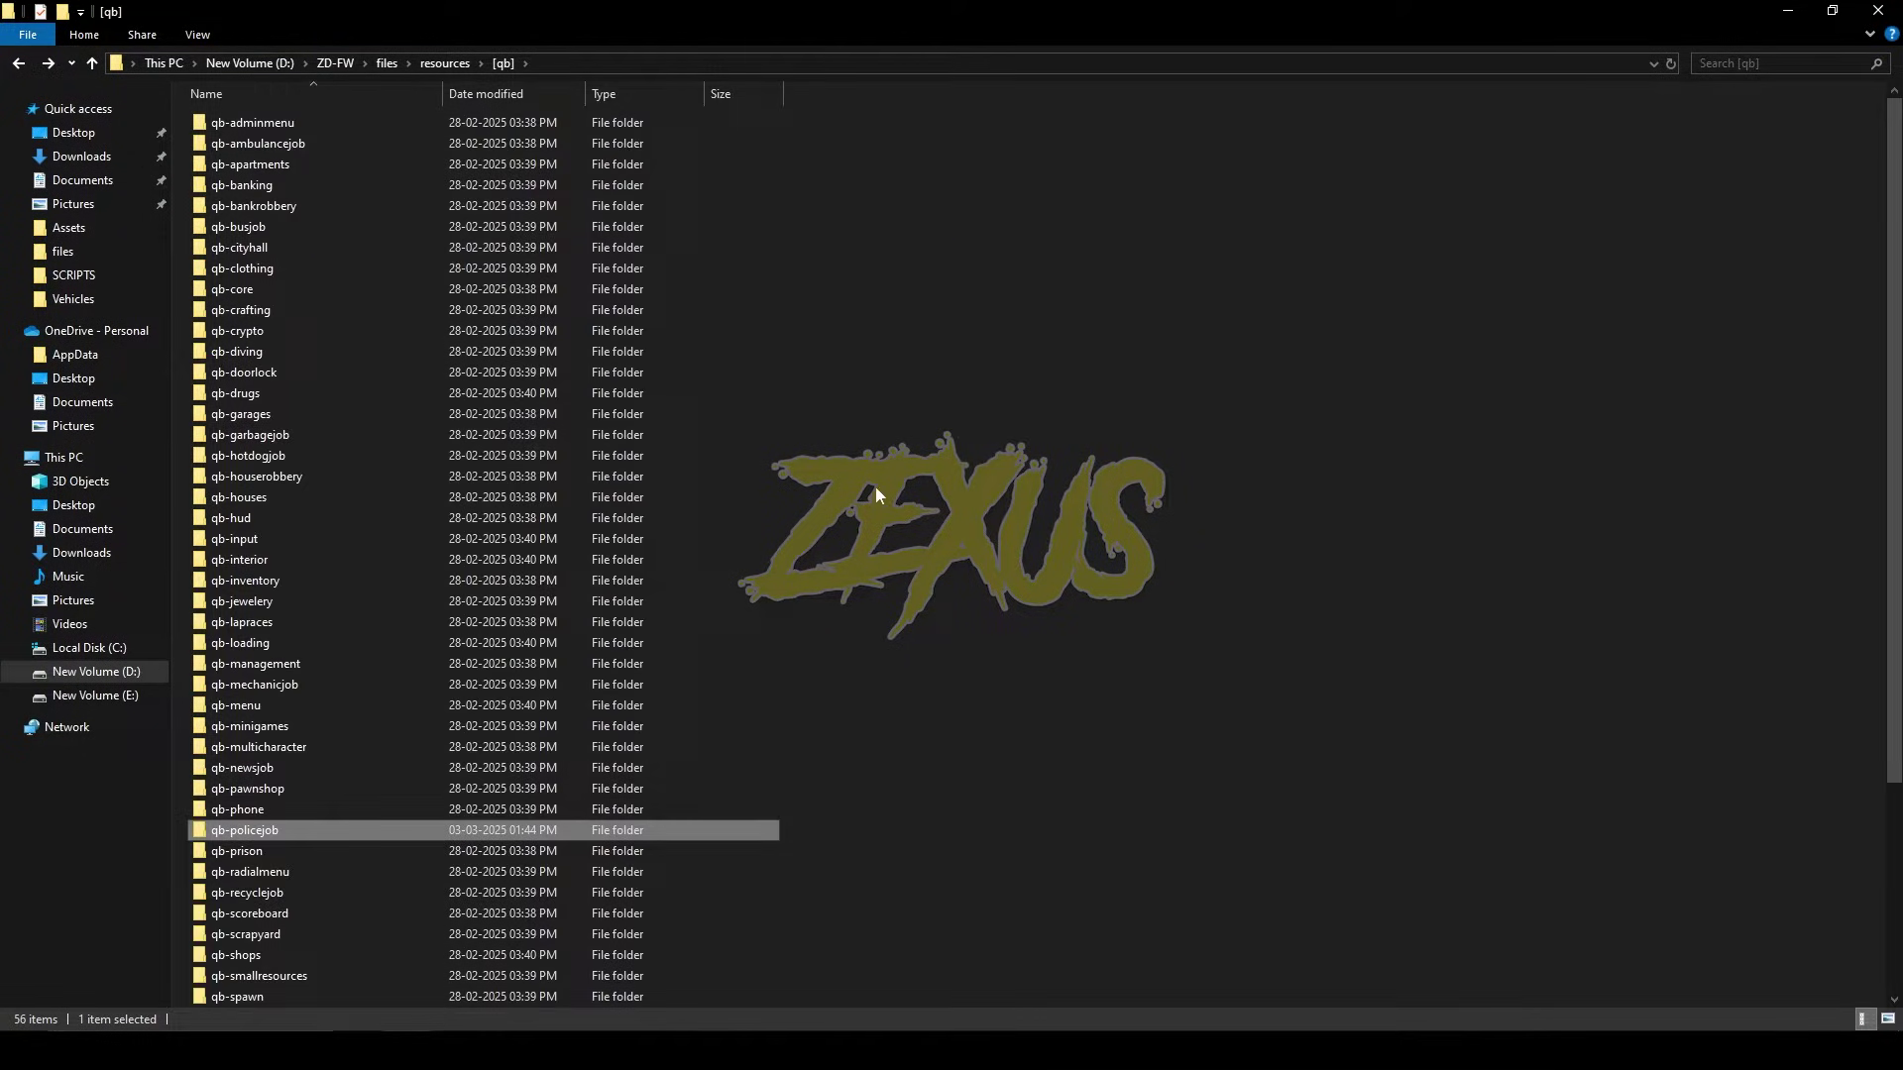
double_click(372, 580)
double_click(278, 194)
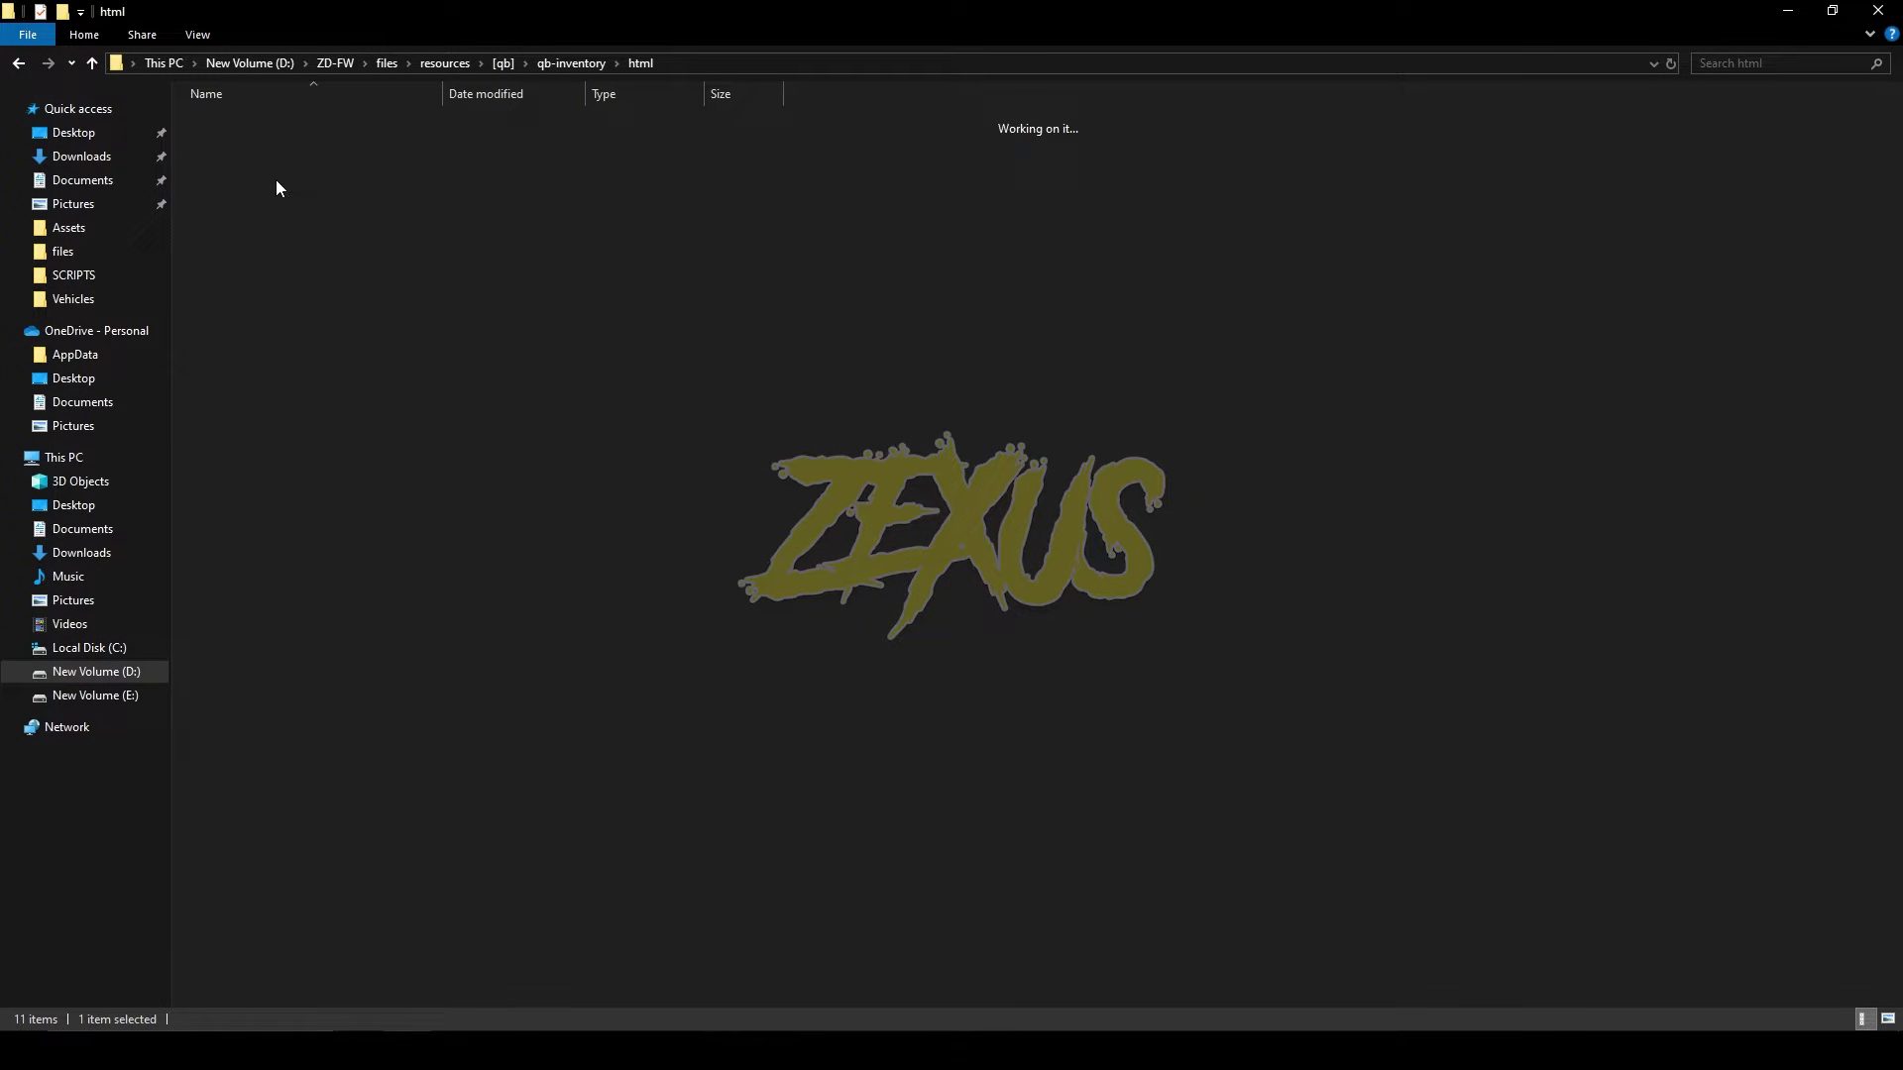
double_click(260, 129)
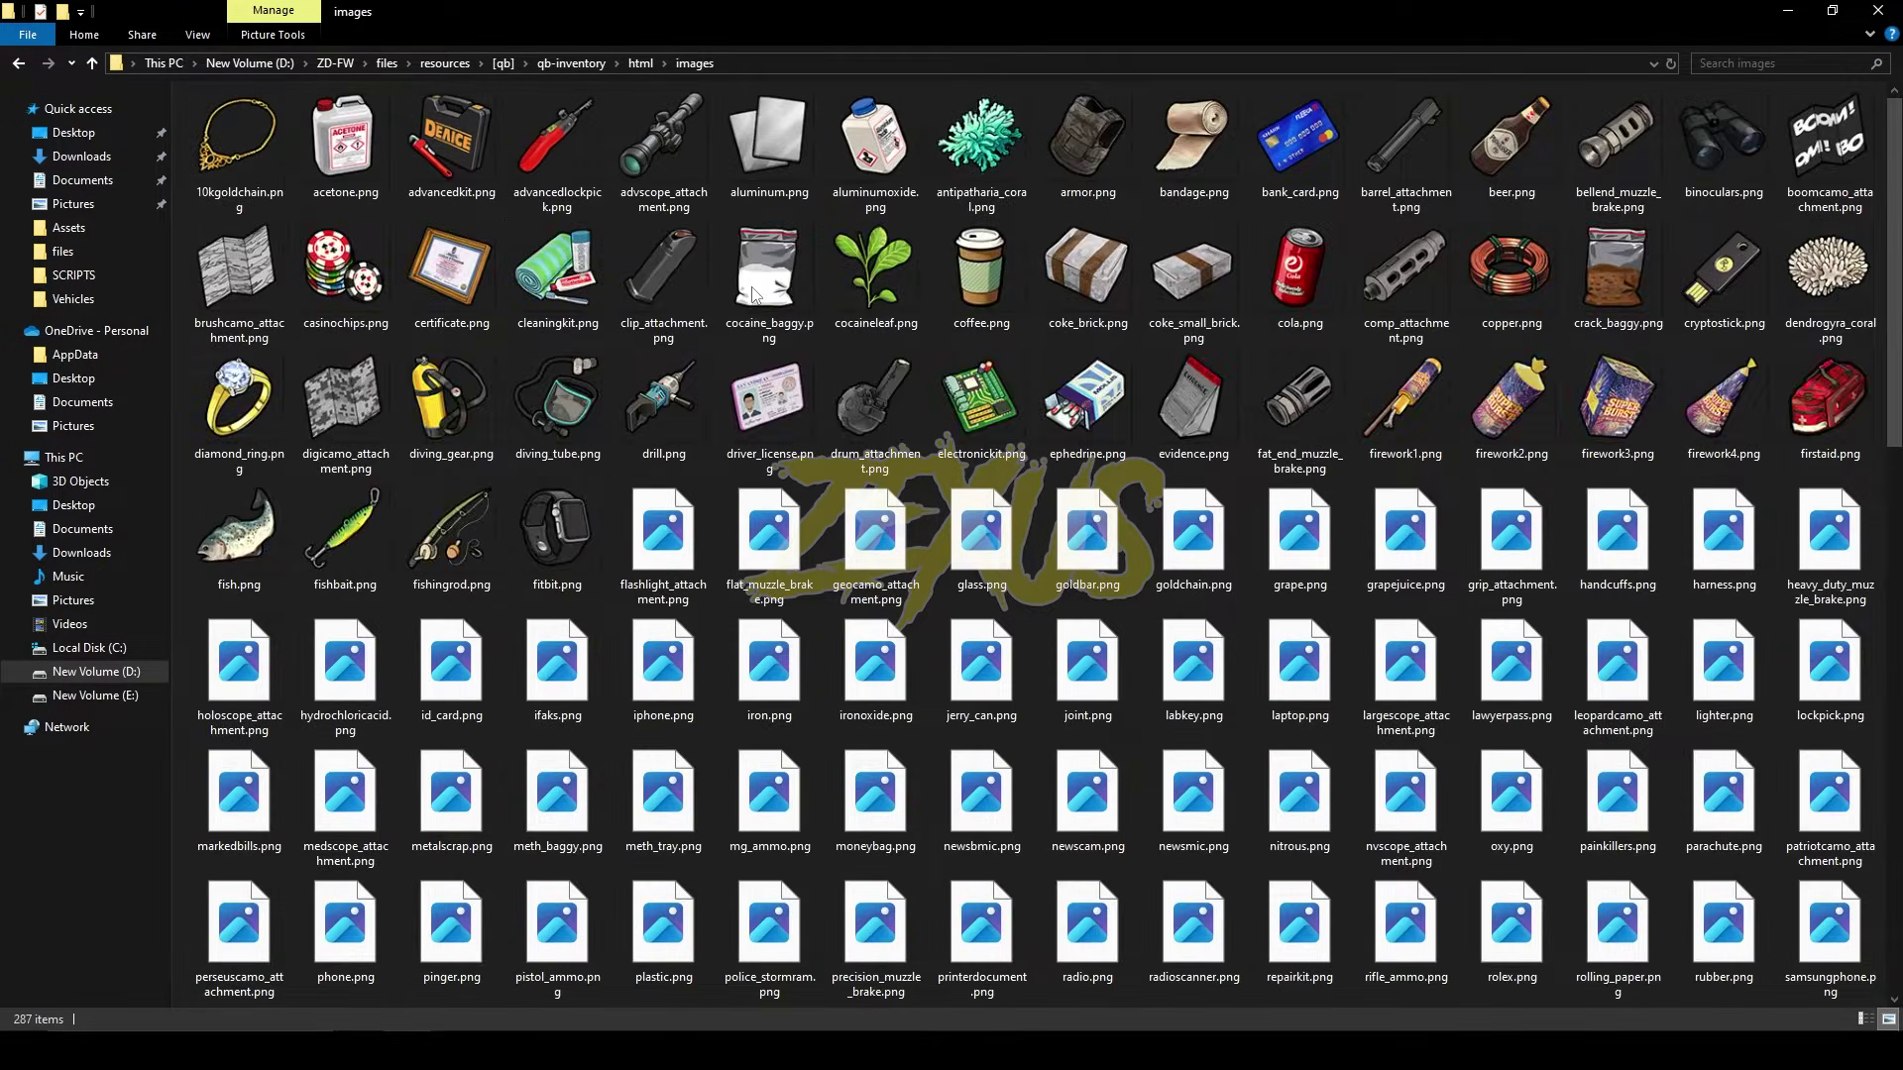
key(ctrl+v)
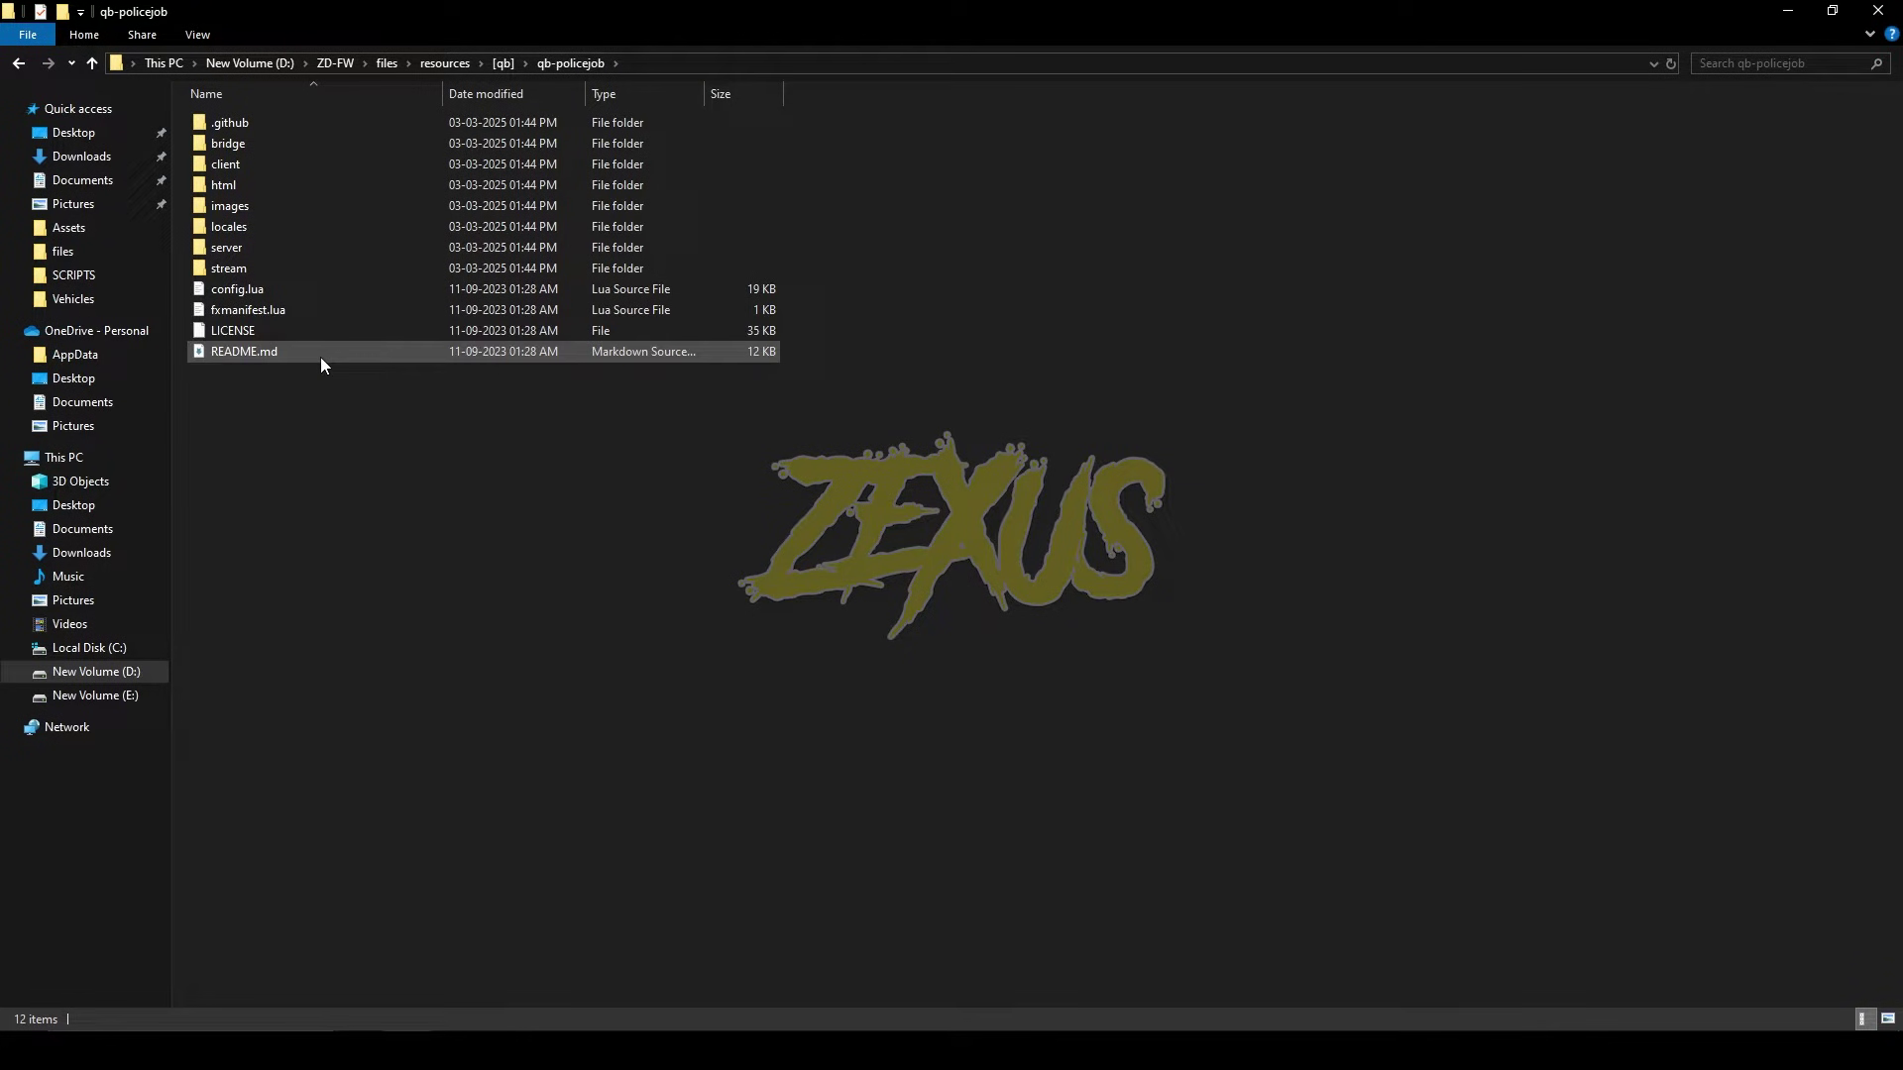
Step: Open qb-policejob's README.md and copy the item definitions from broken_handcuffs to leo-gps in the Installation section
click(319, 357)
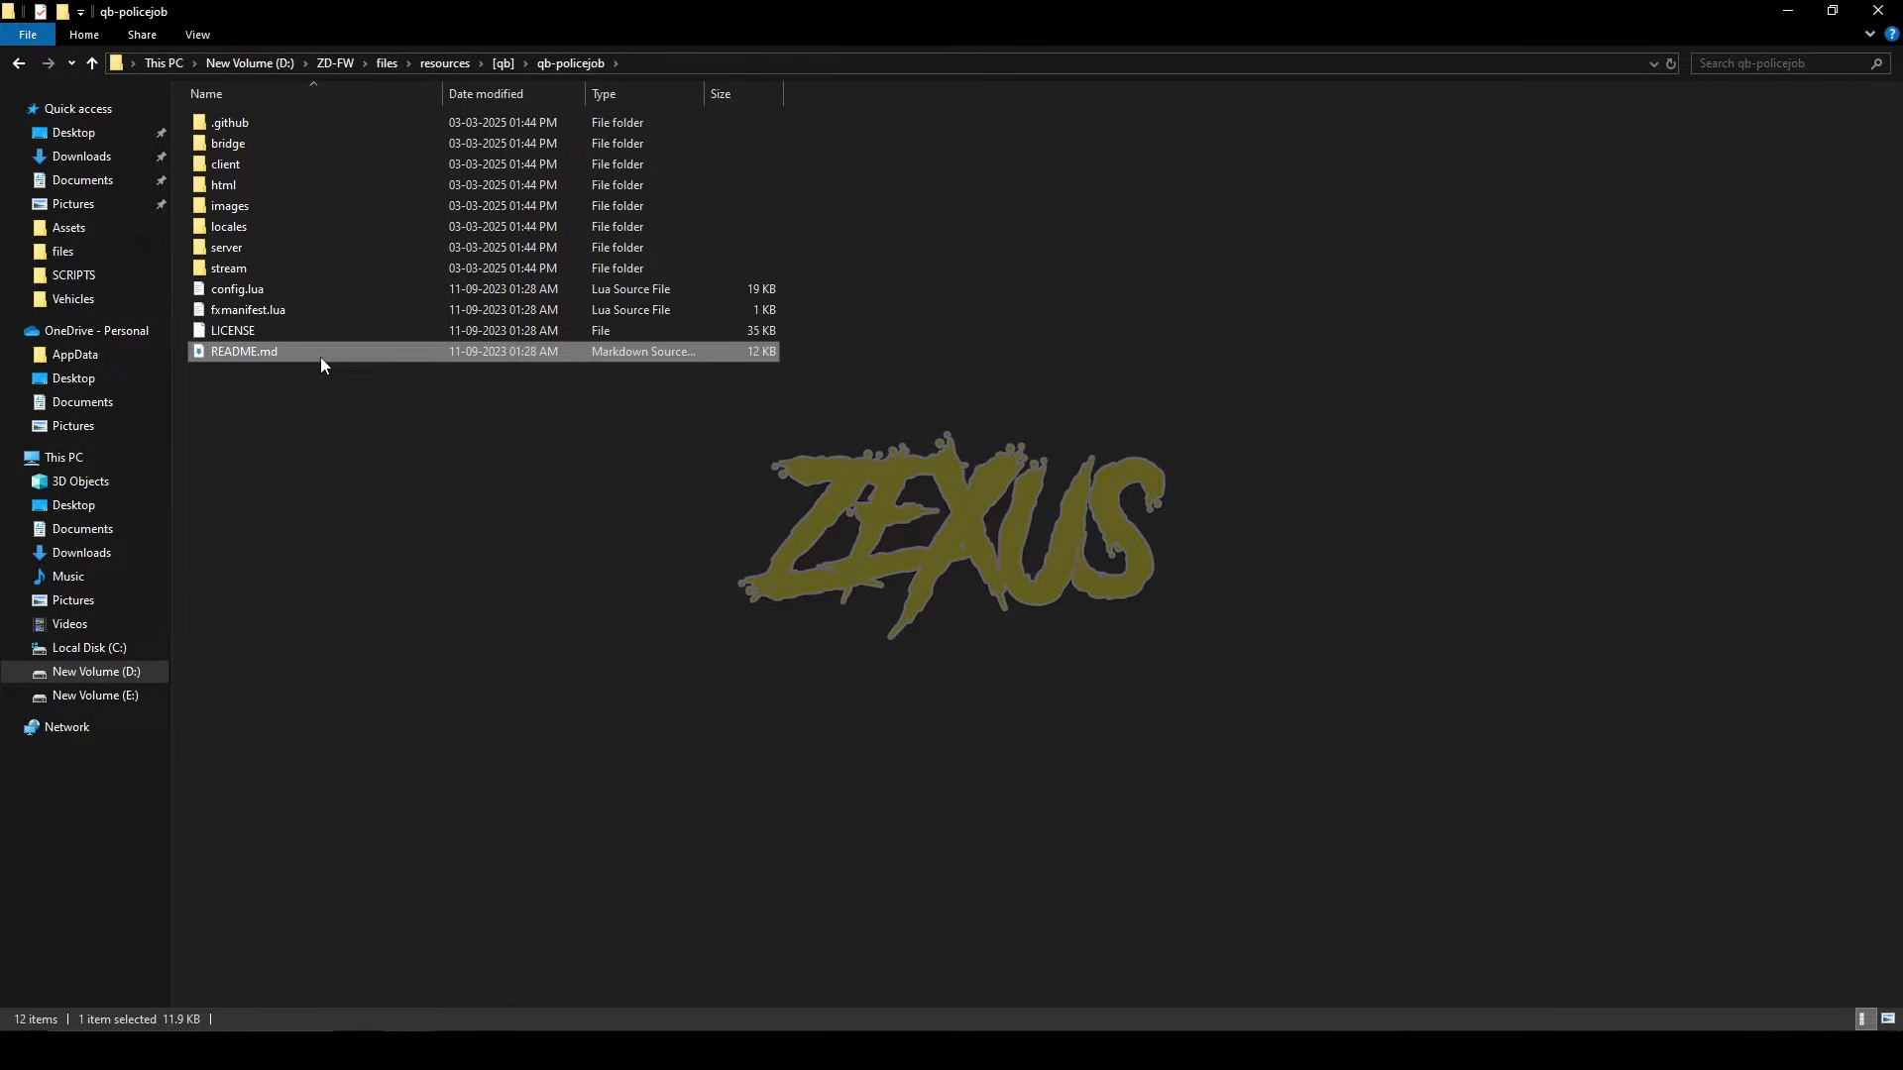
double_click(319, 357)
scroll(319, 356, down, 15)
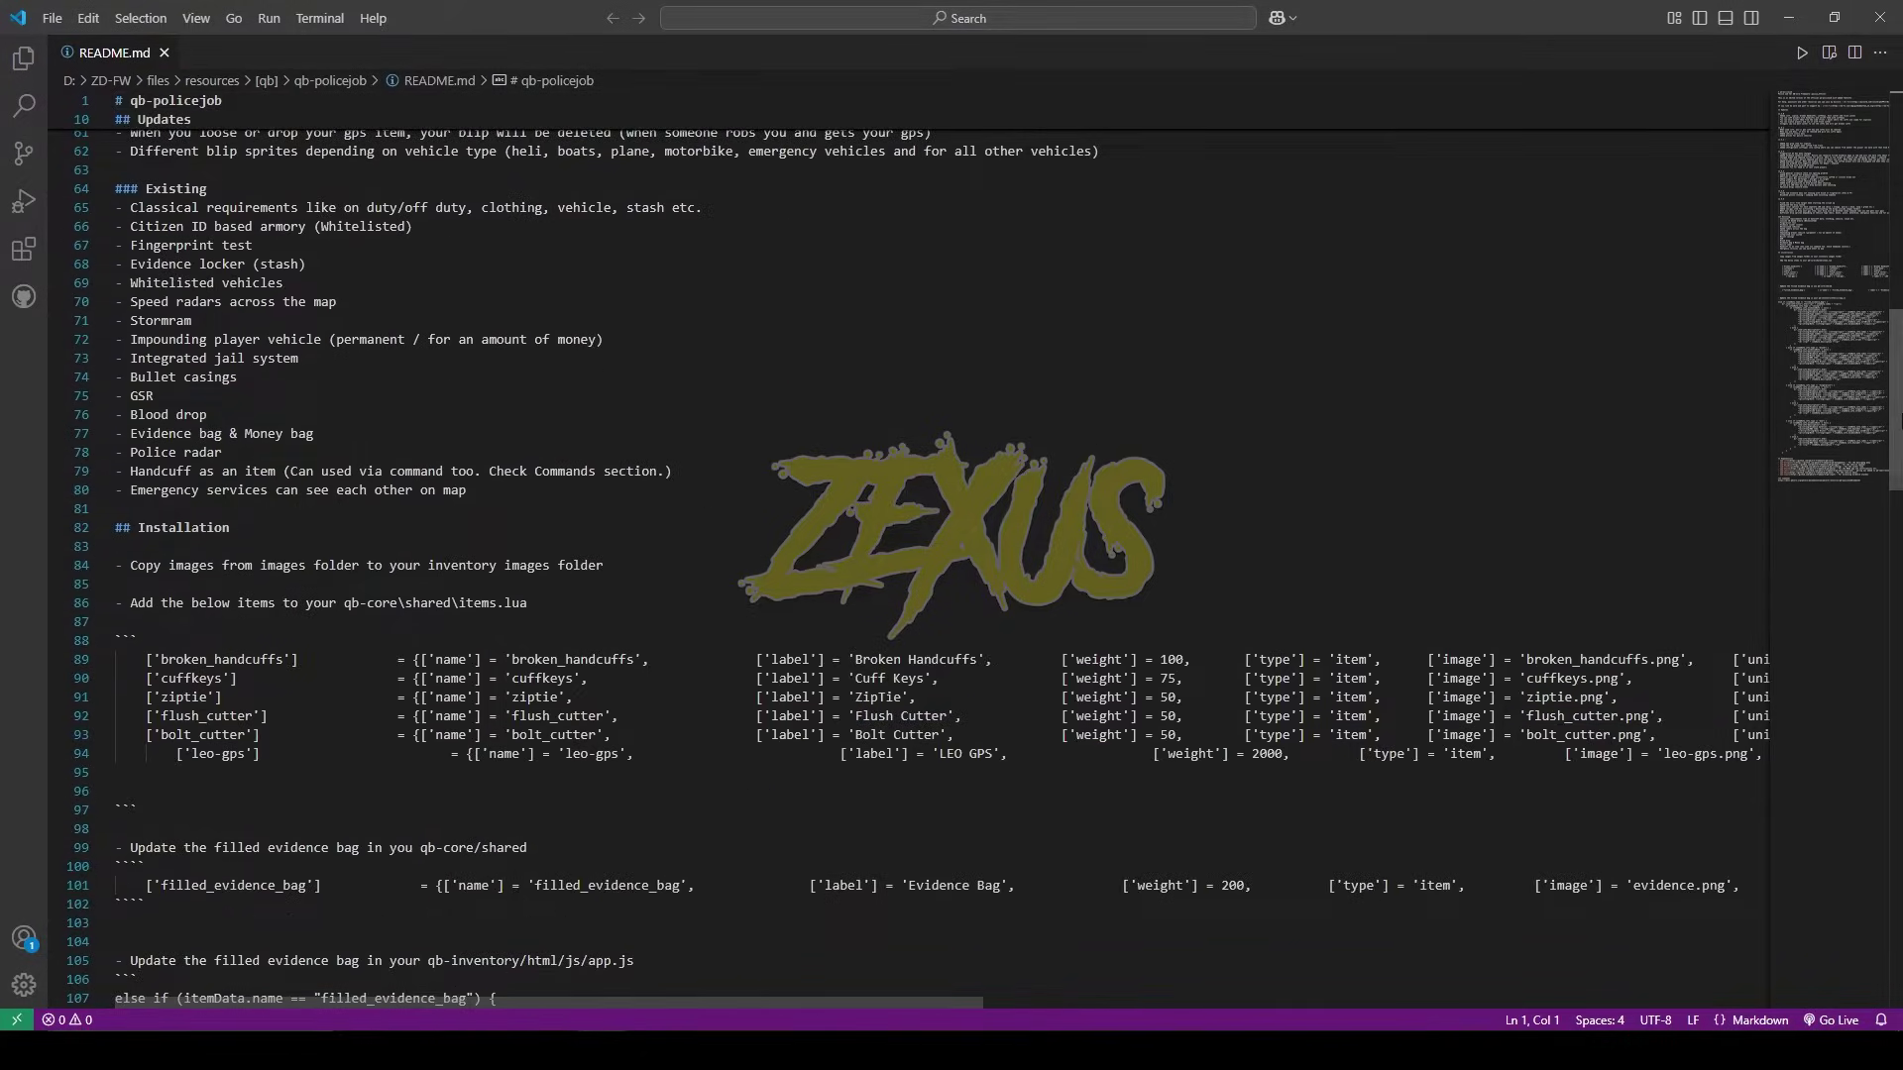
drag(149, 666, 205, 766)
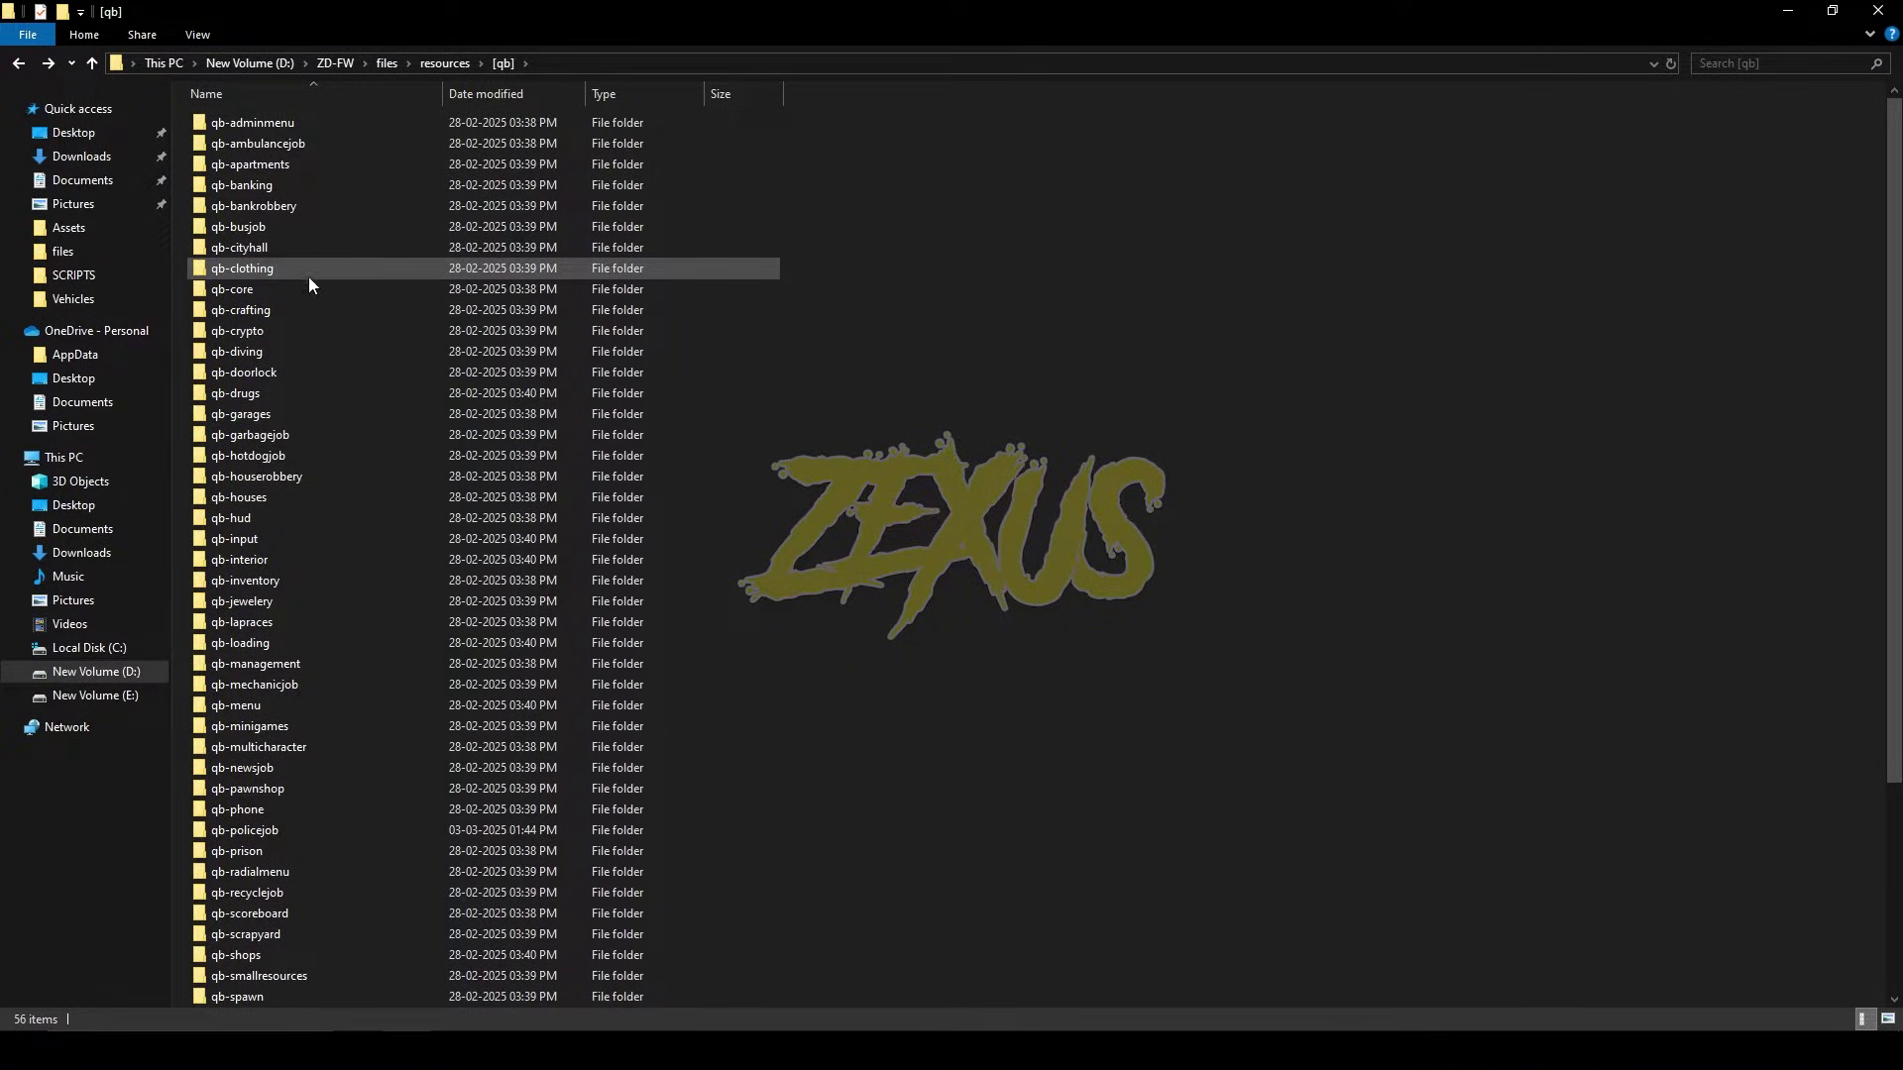
Step: Open items.lua in qb-core/shared and paste the copied police item definitions on a new line in the items list
double_click(308, 276)
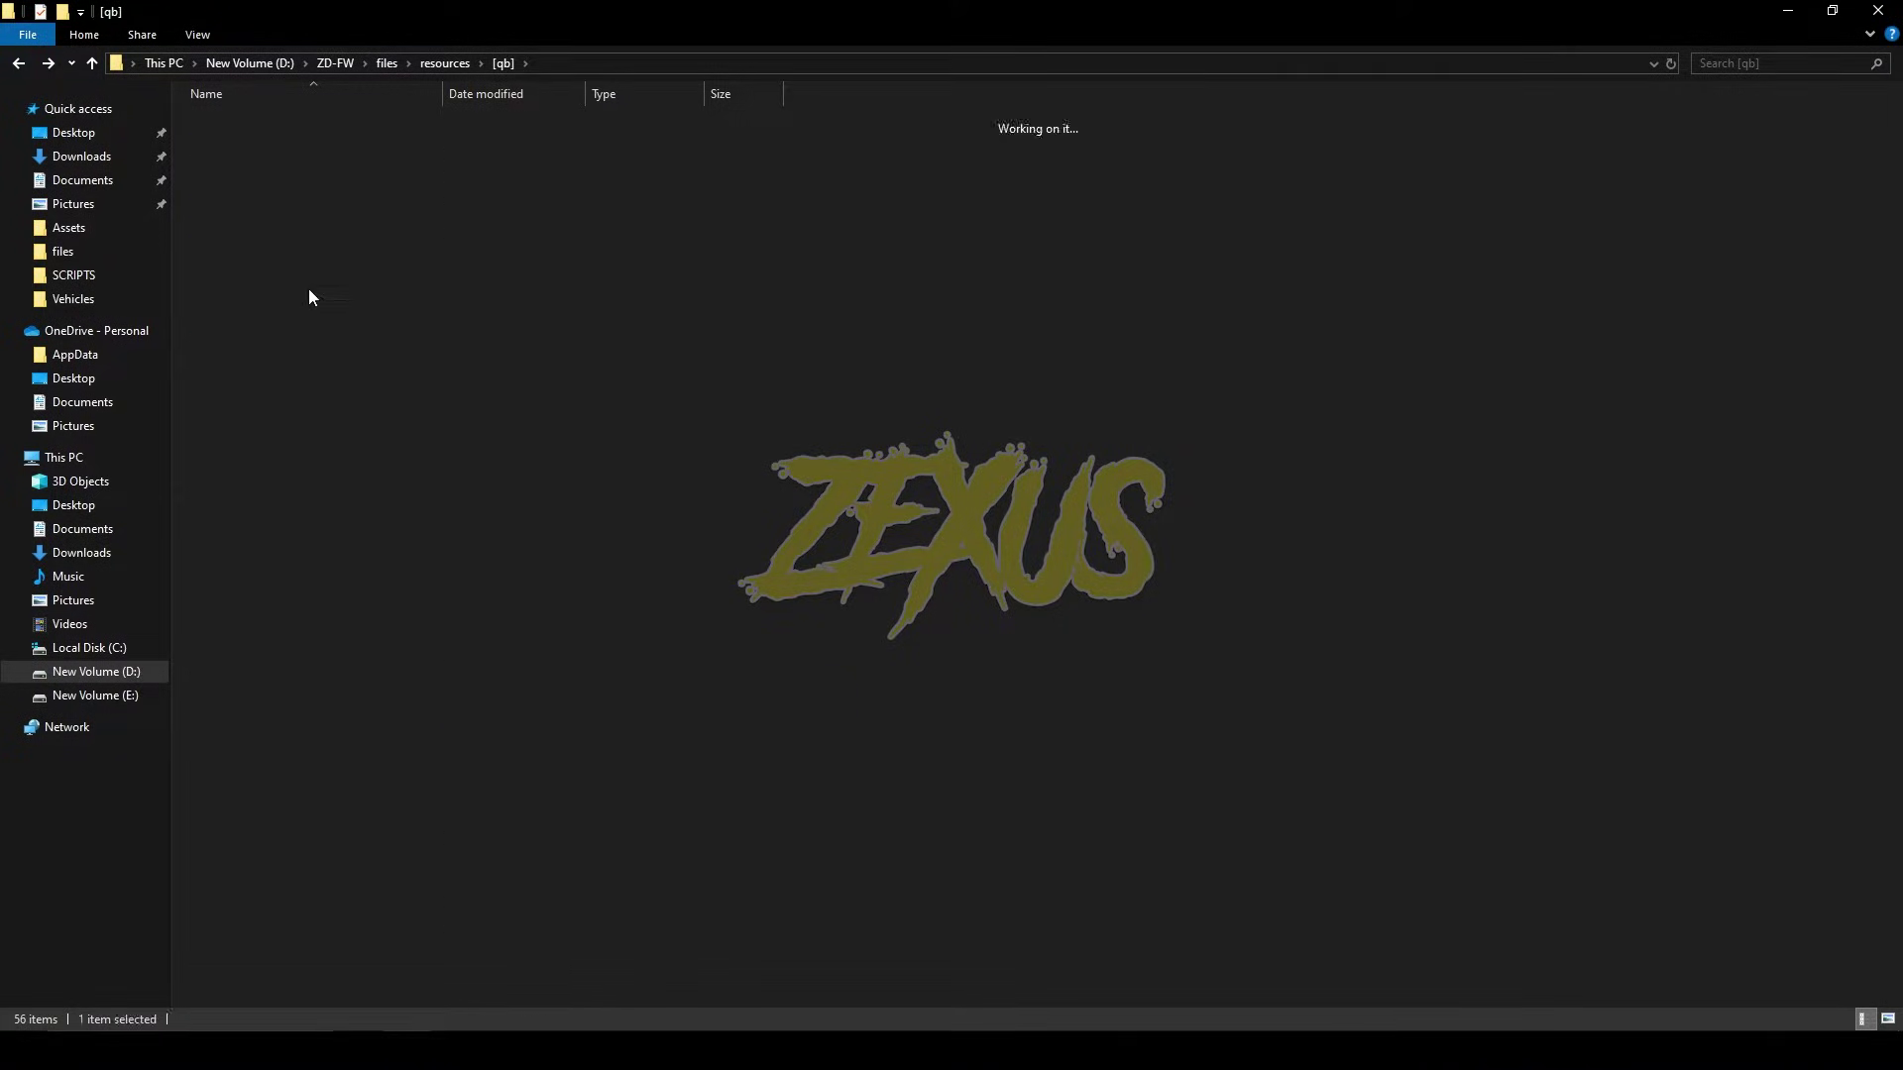
double_click(276, 222)
click(269, 143)
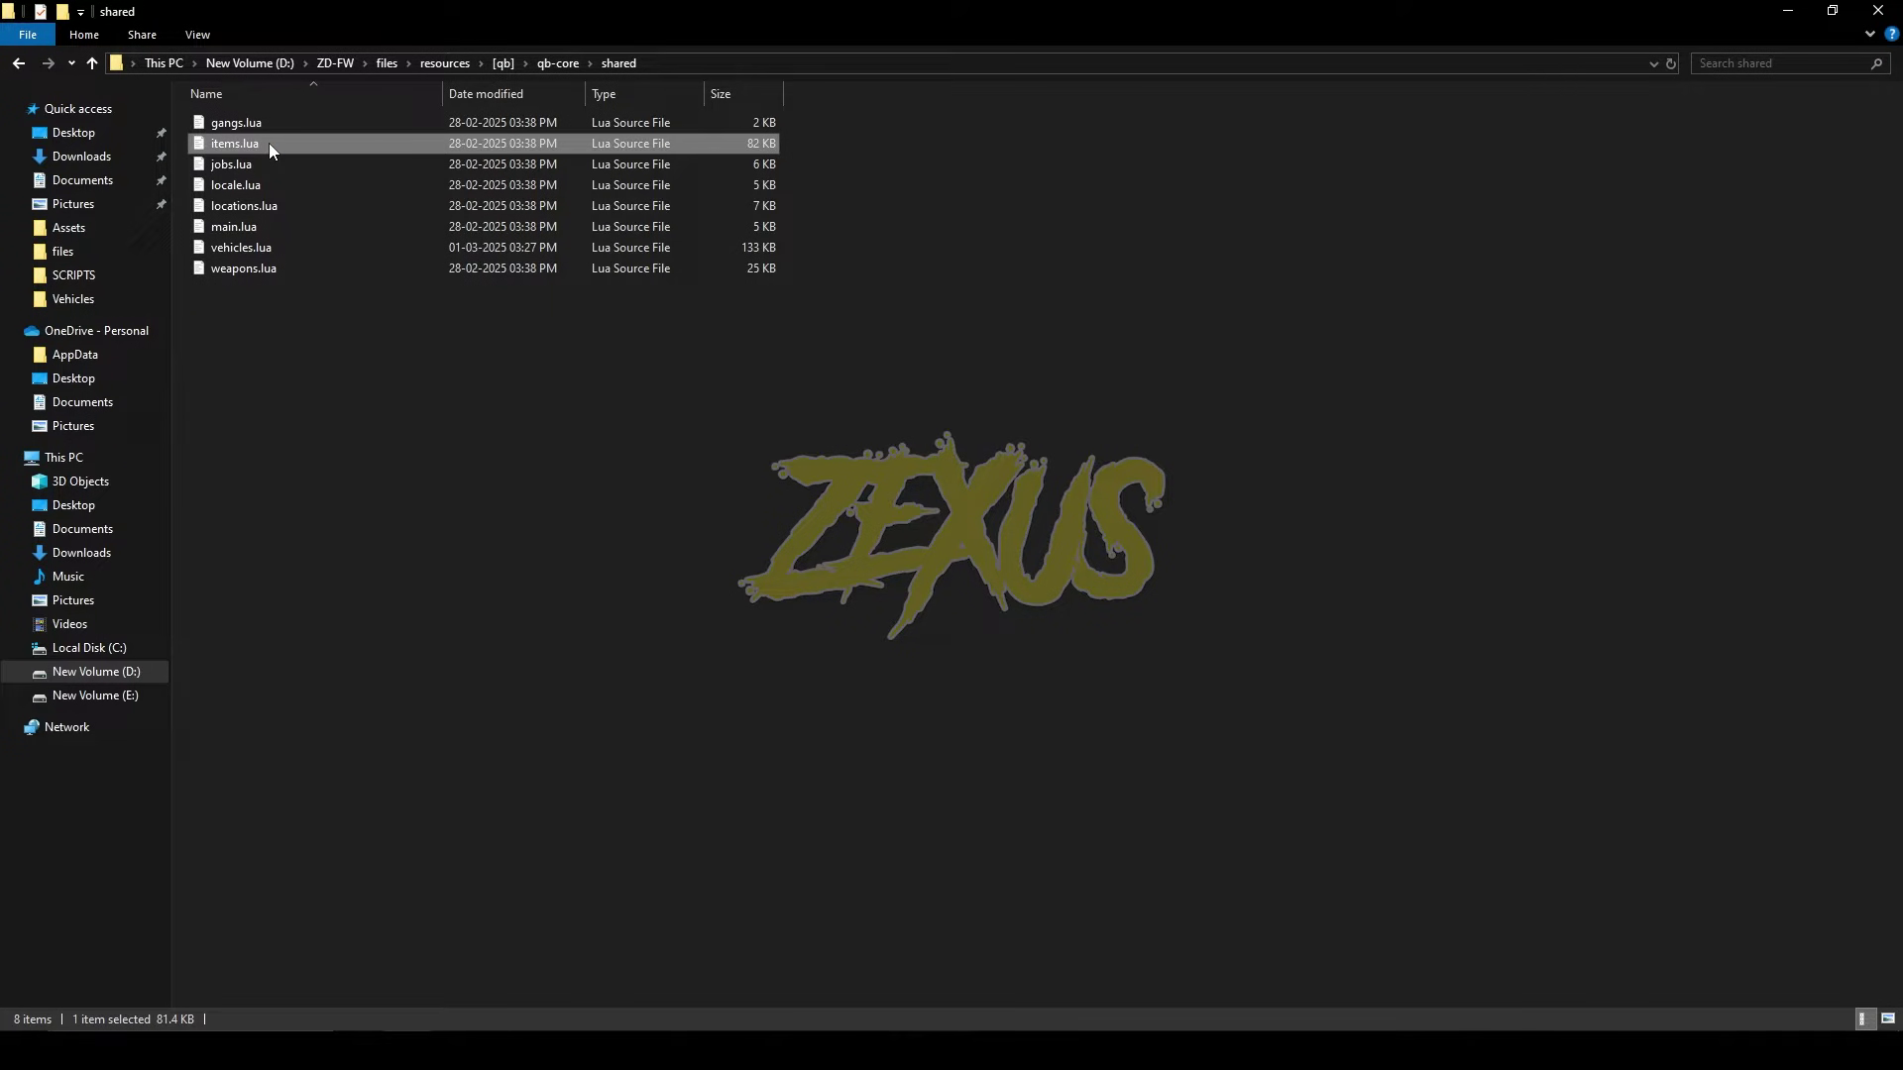
double_click(270, 142)
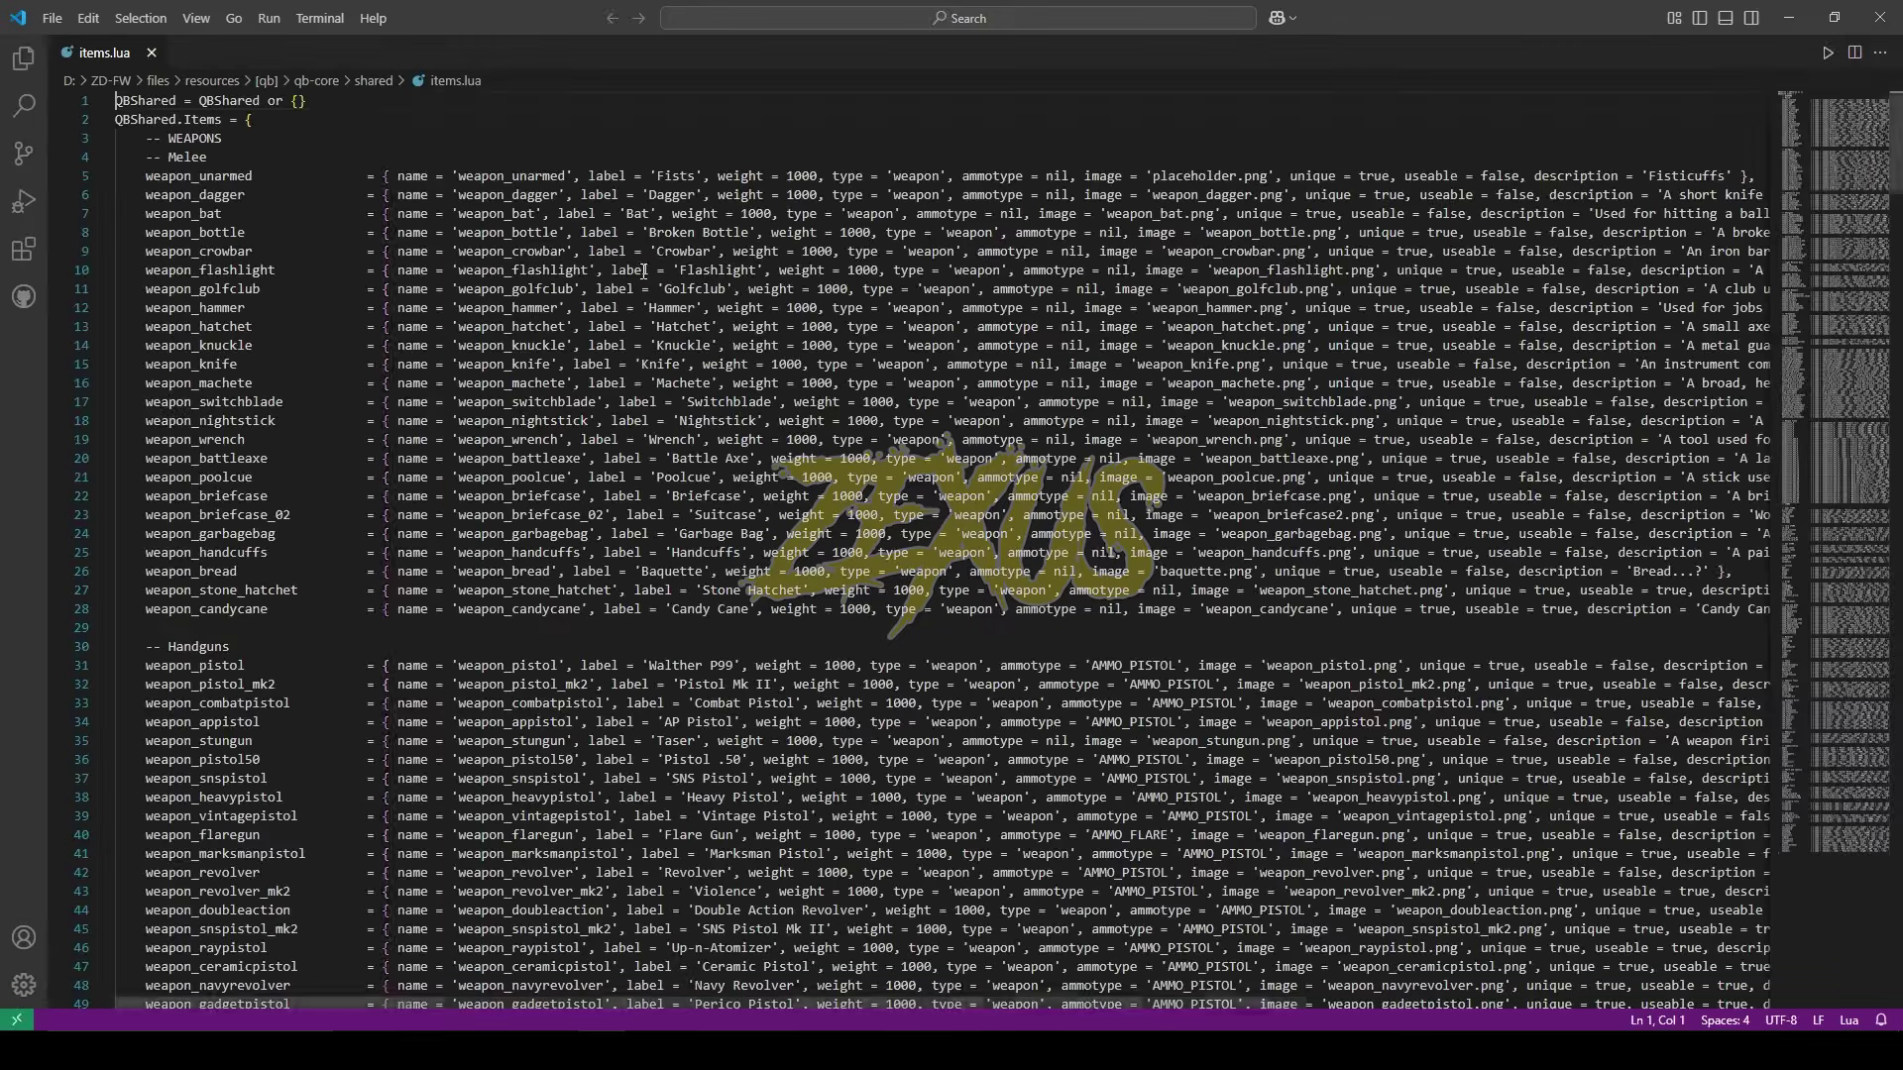
scroll(892, 496, down, 20)
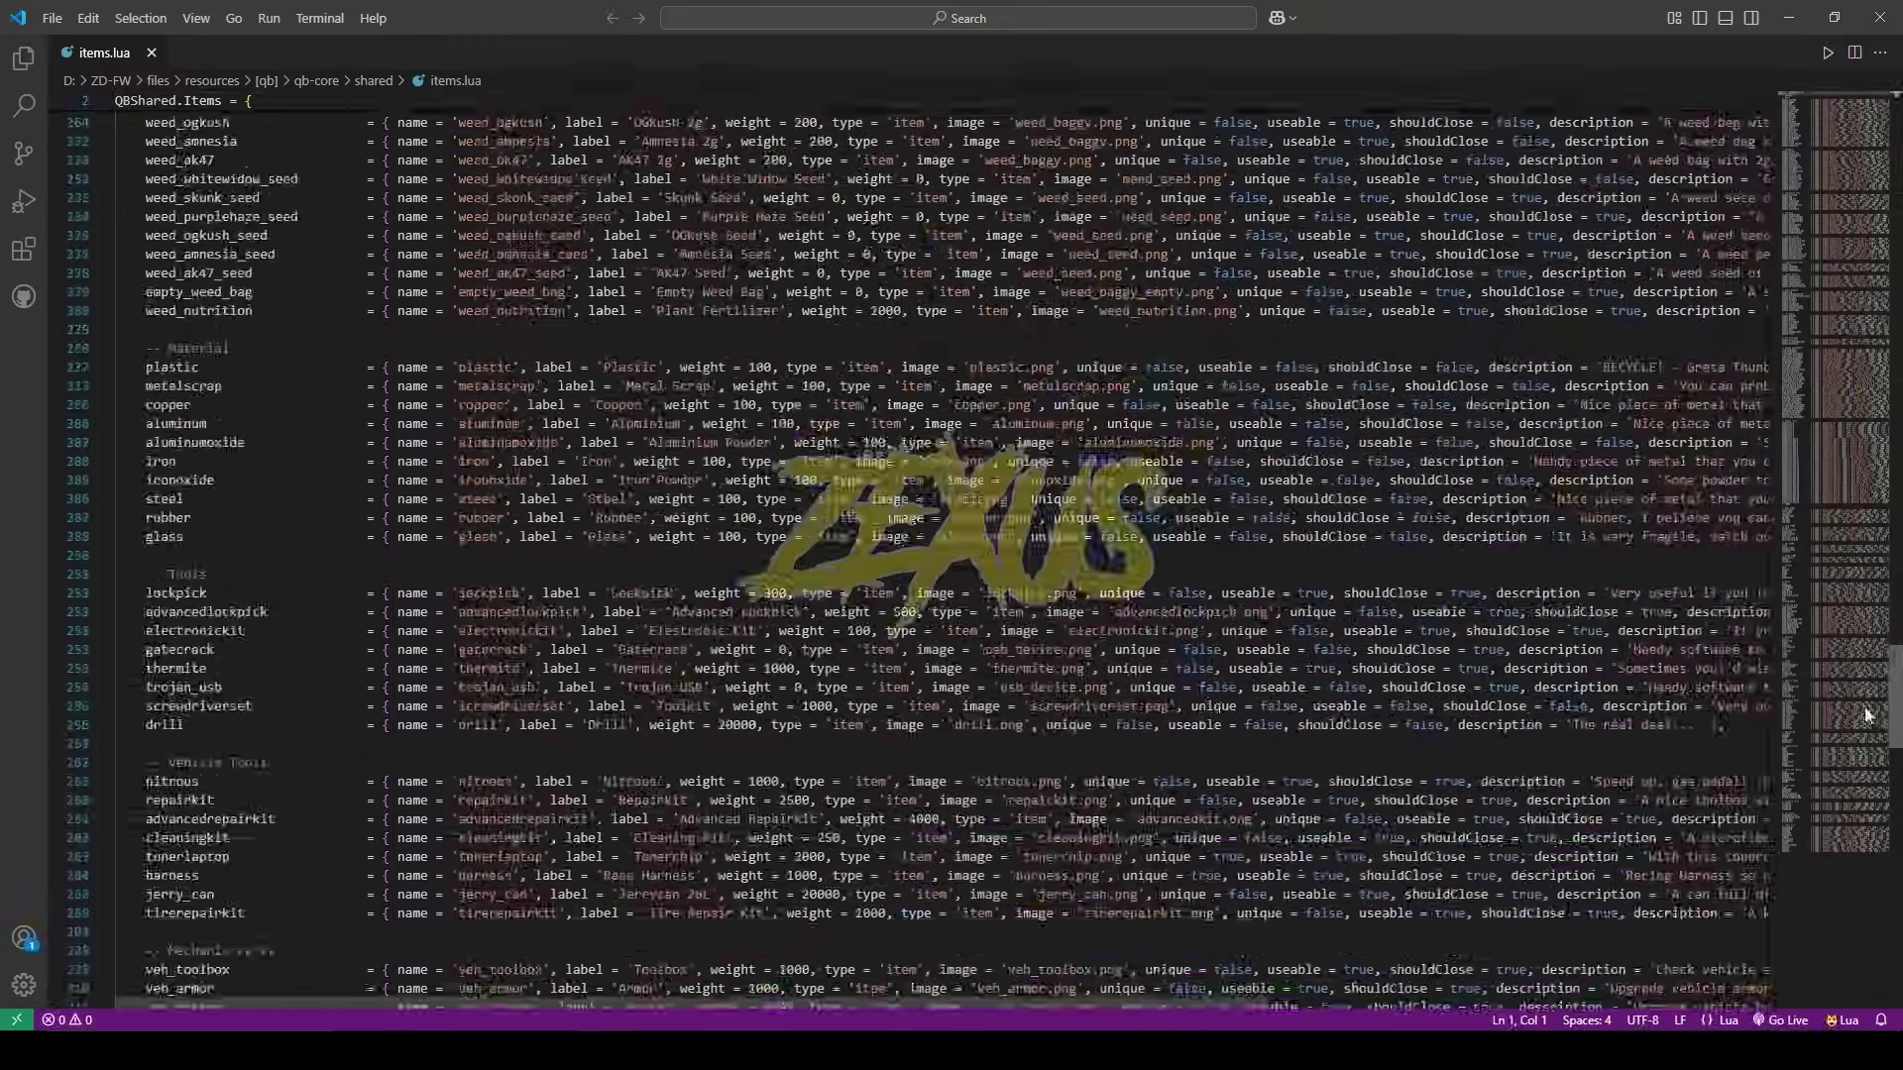
click(119, 416)
key(Return)
key(ctrl+v)
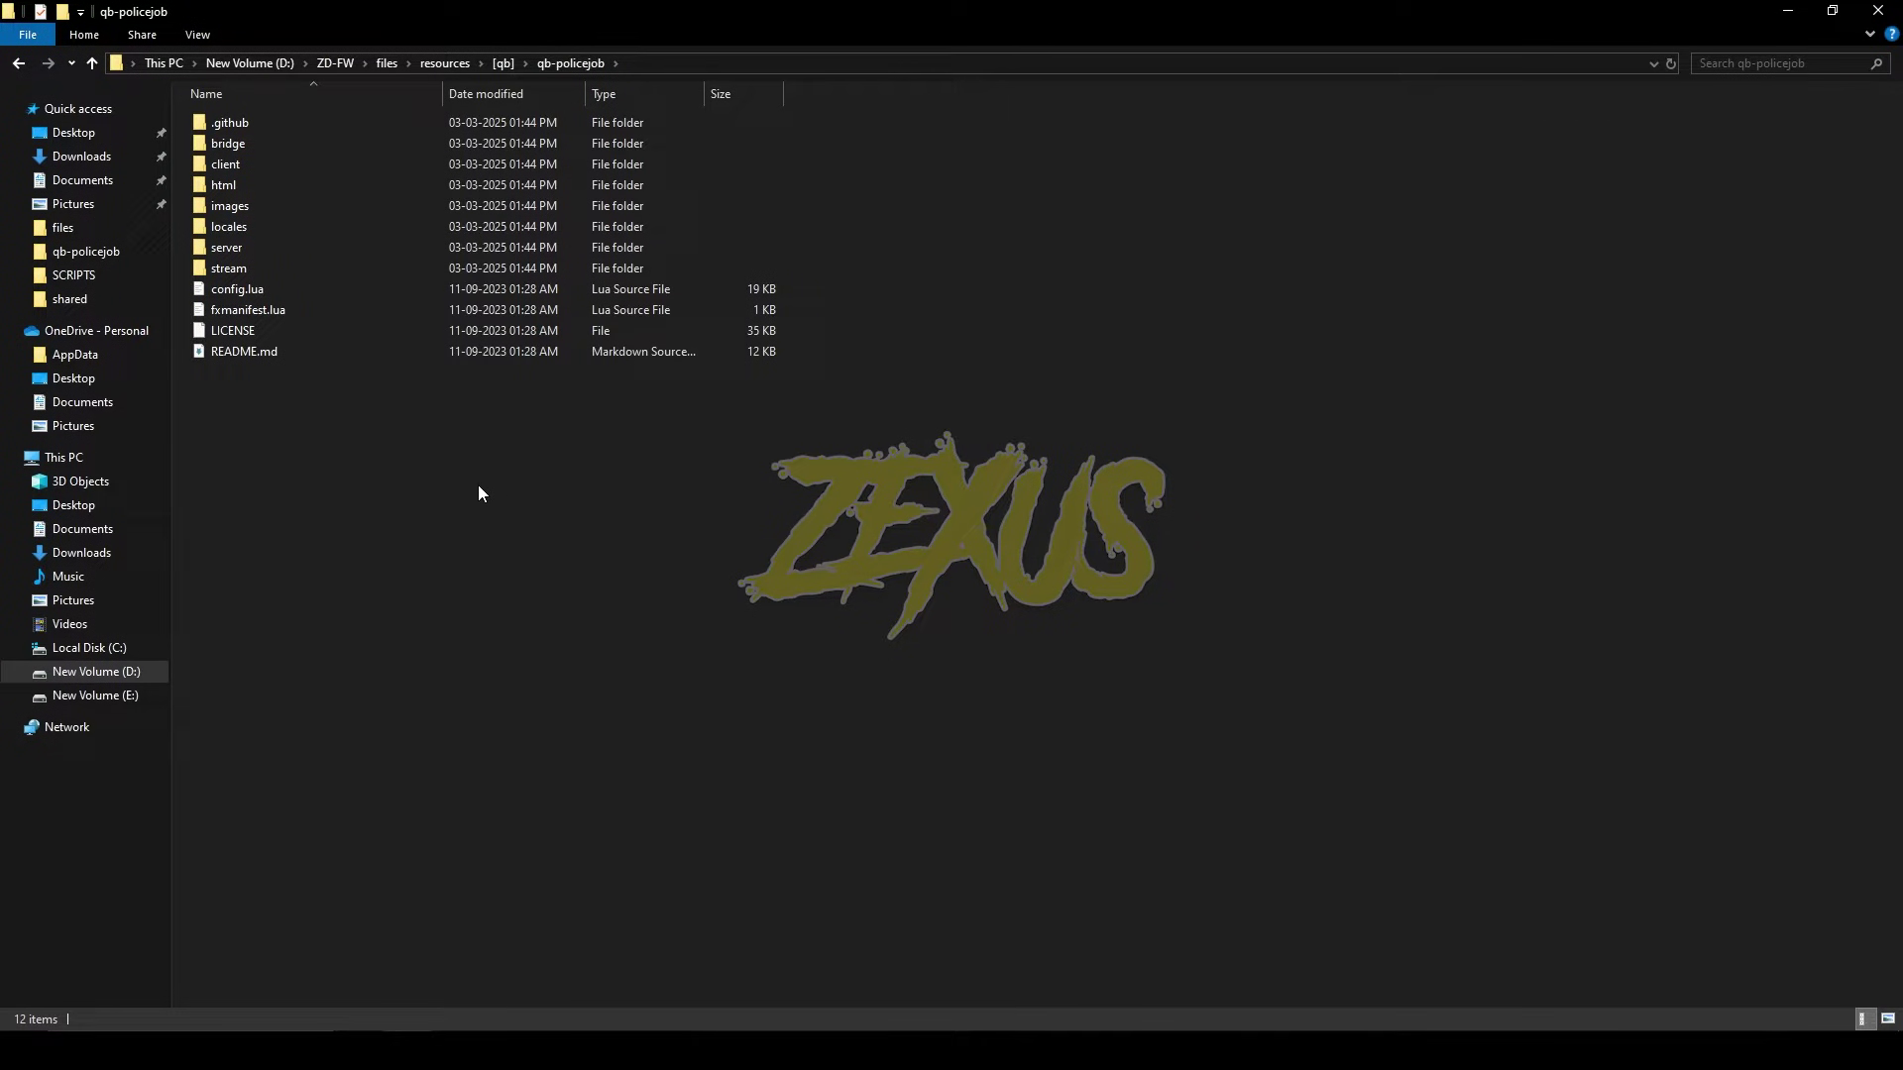
Step: Open qb-policejob's config.lua and review its settings for cuff items, station locations and the police armory
click(379, 289)
double_click(379, 290)
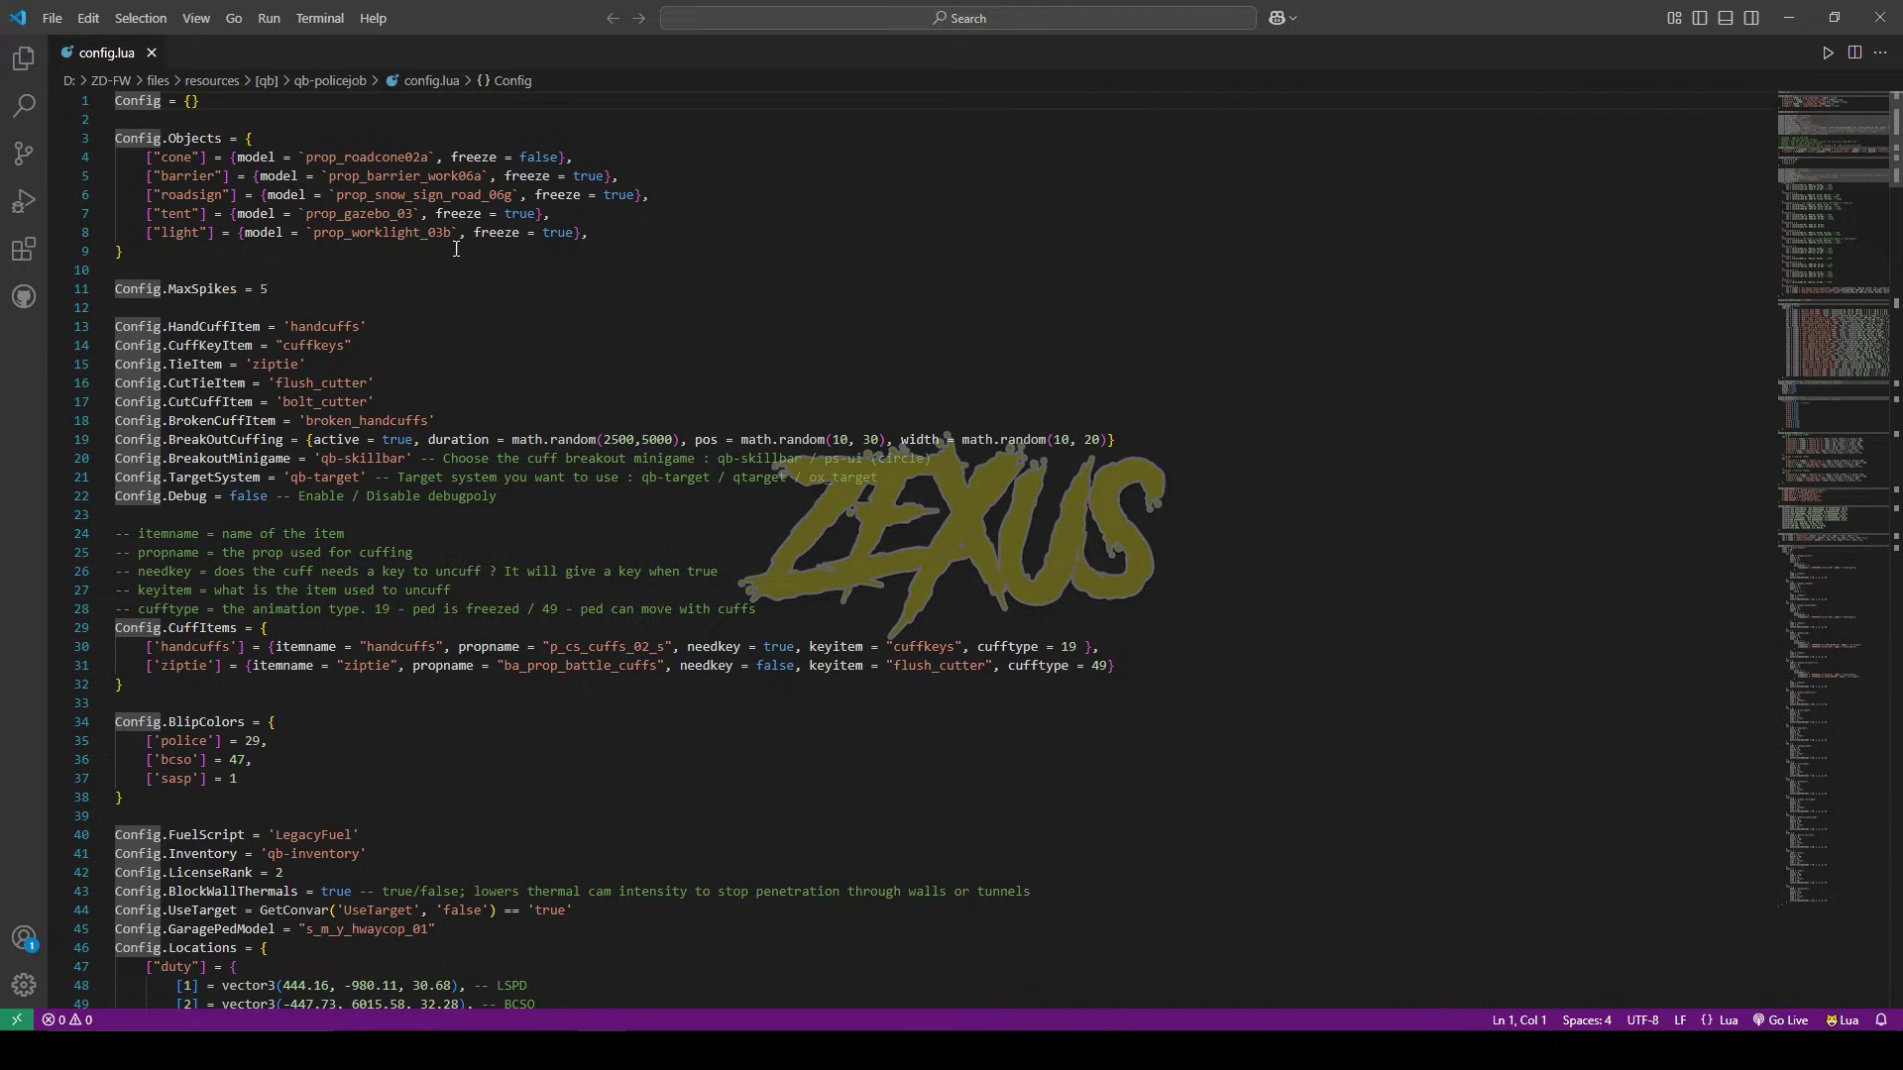
scroll(578, 308, down, 7)
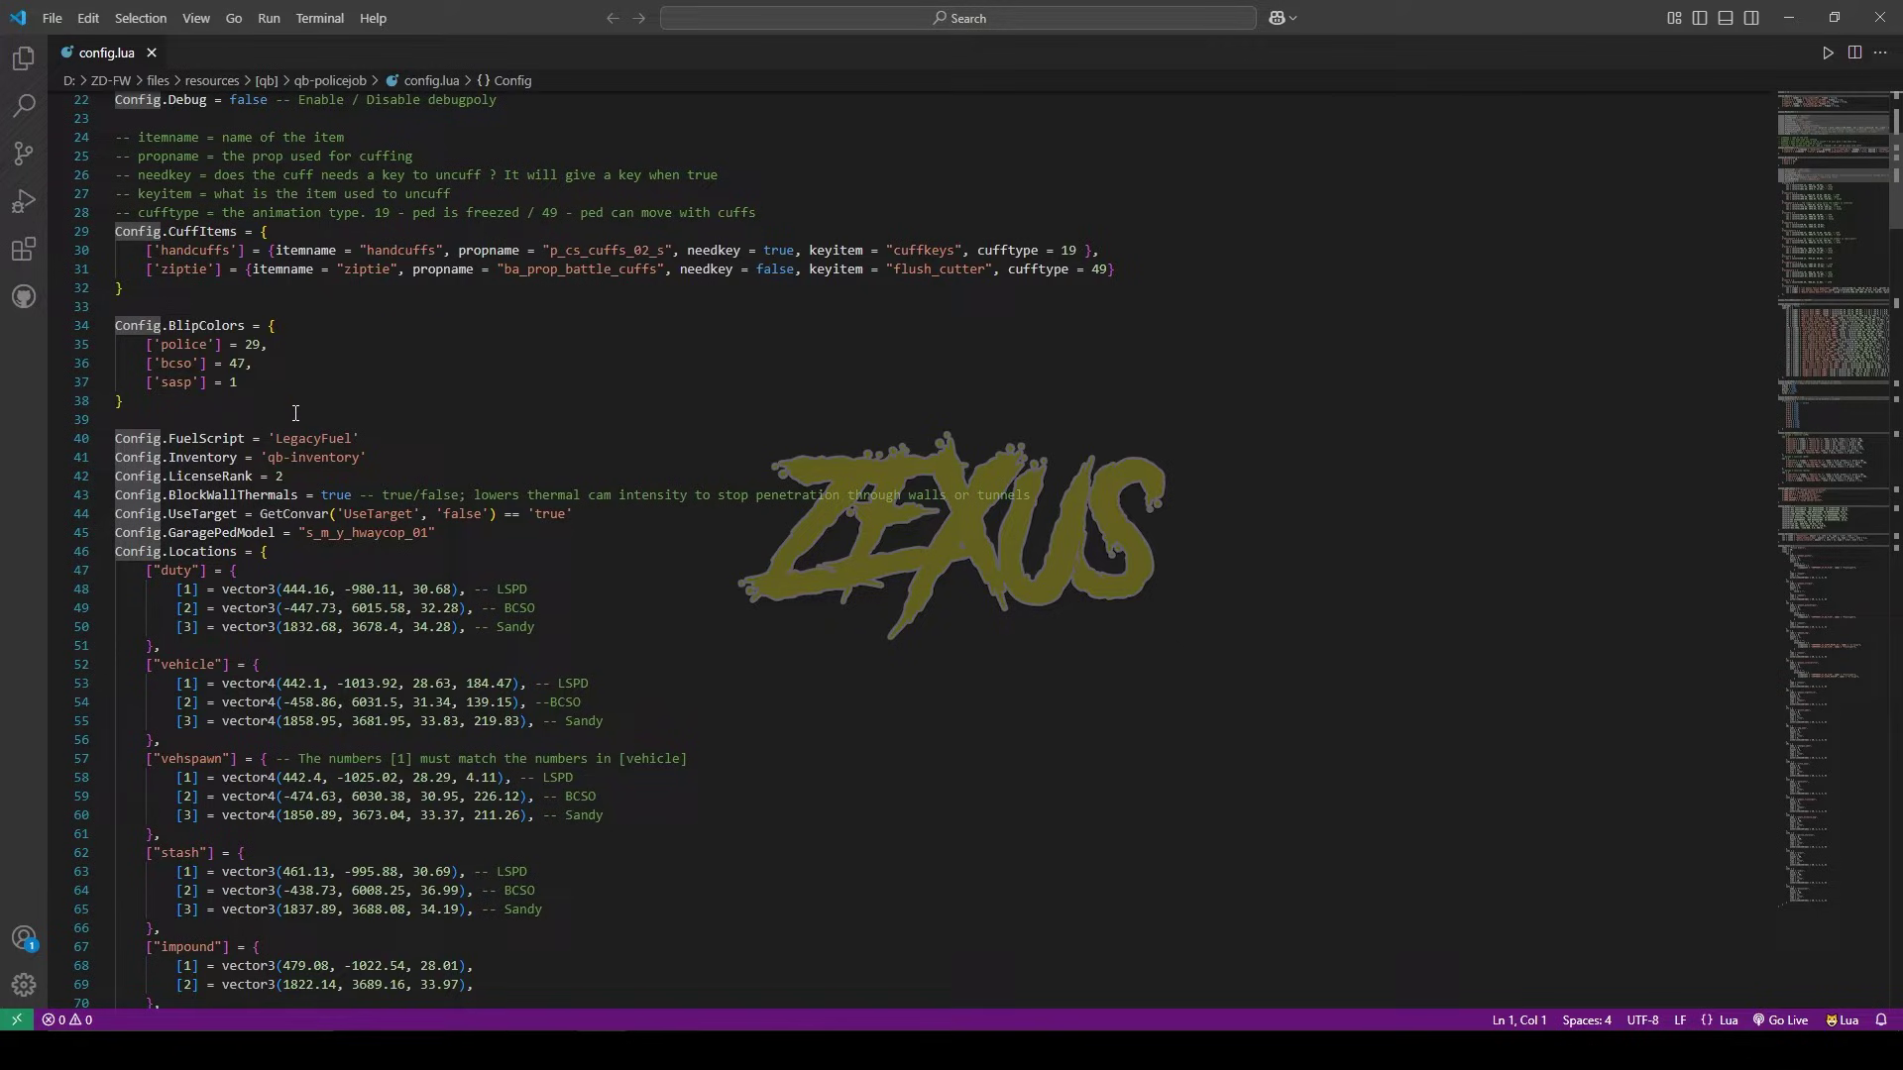
scroll(283, 348, down, 11)
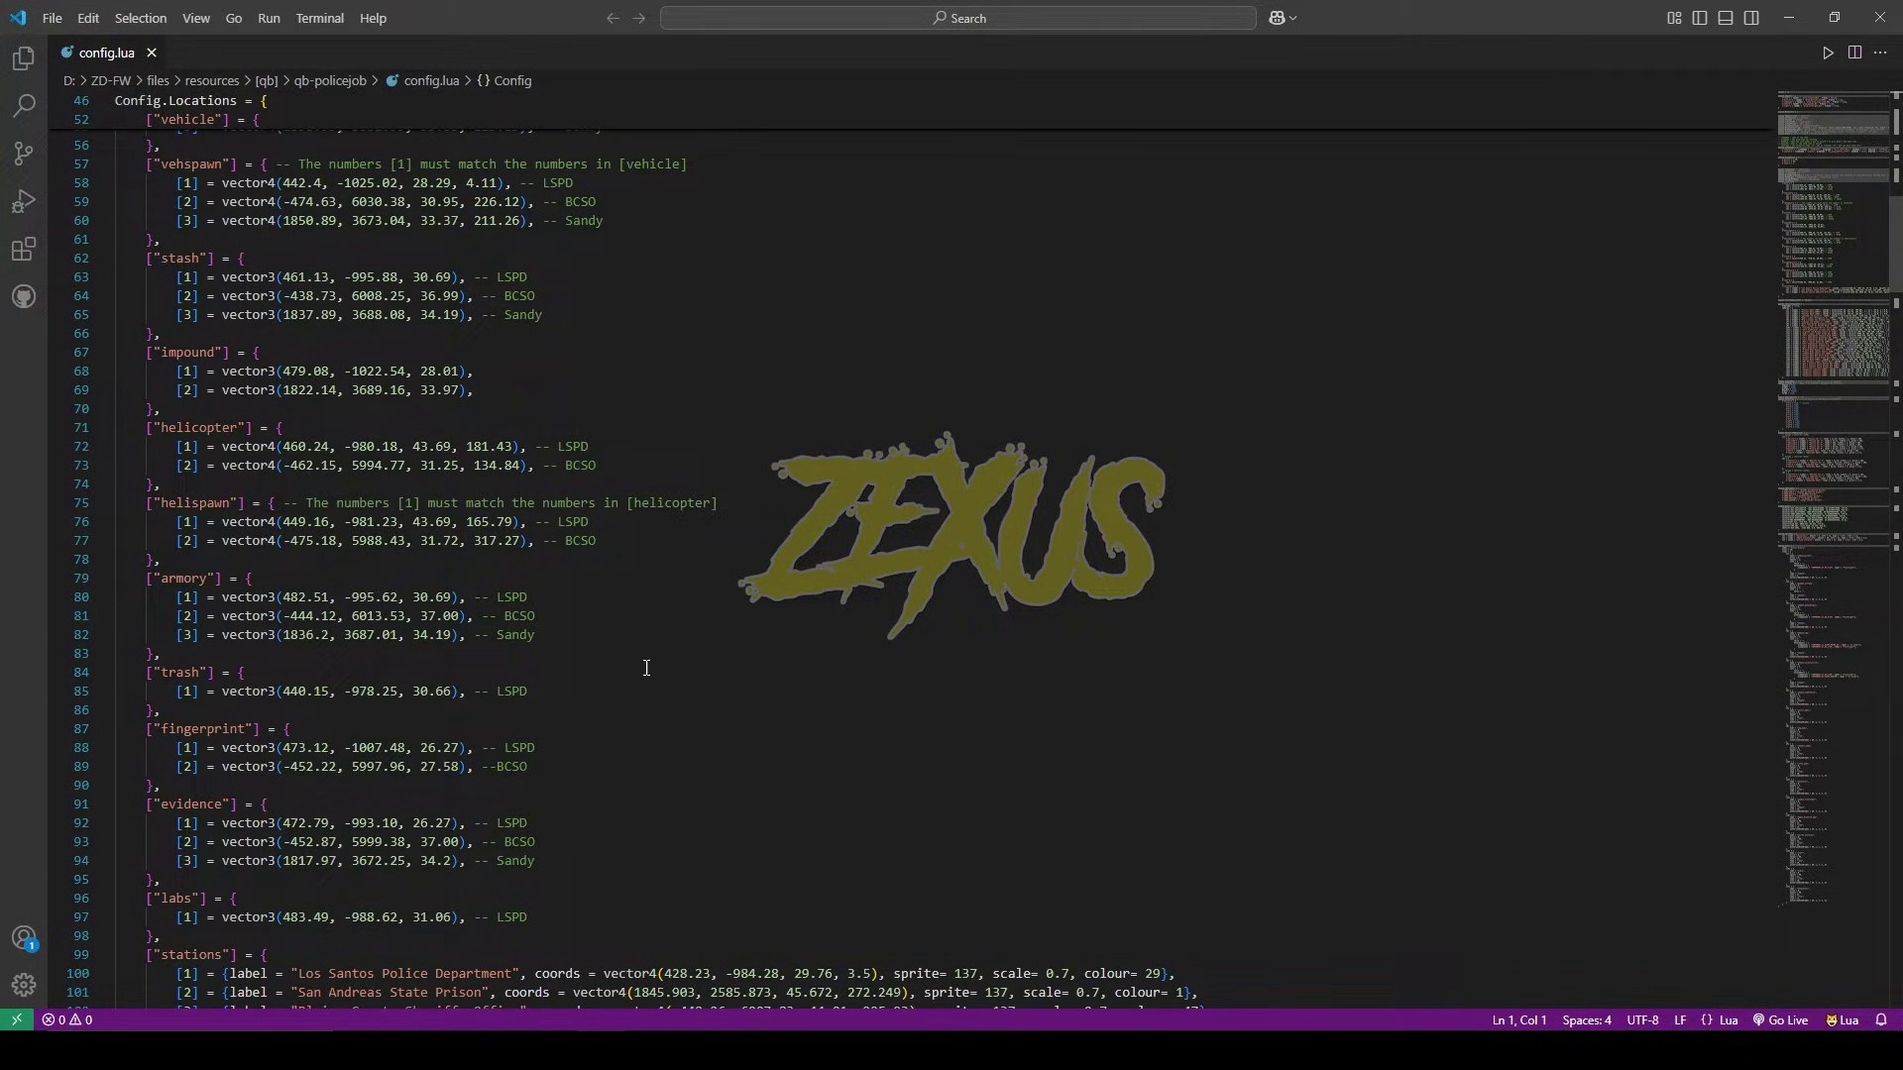
scroll(241, 208, down, 20)
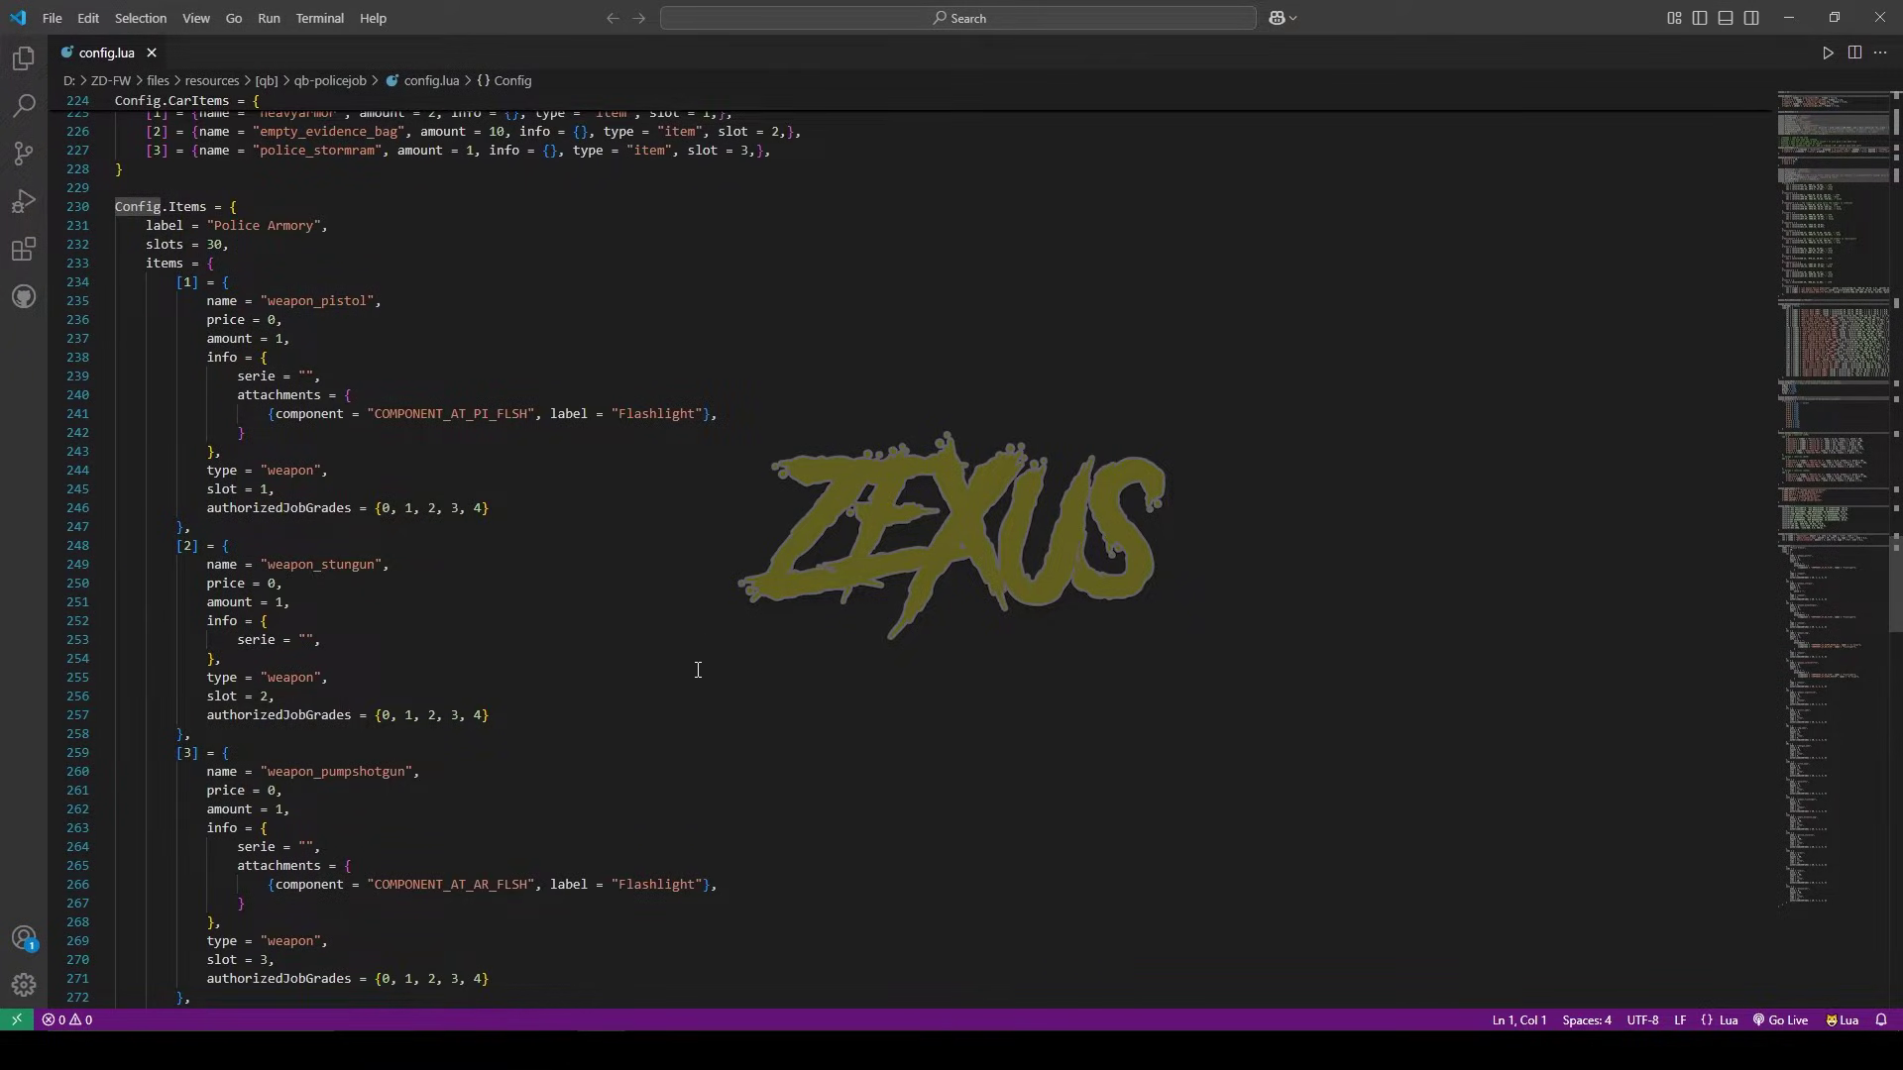
scroll(698, 670, down, 4)
scroll(696, 732, down, 20)
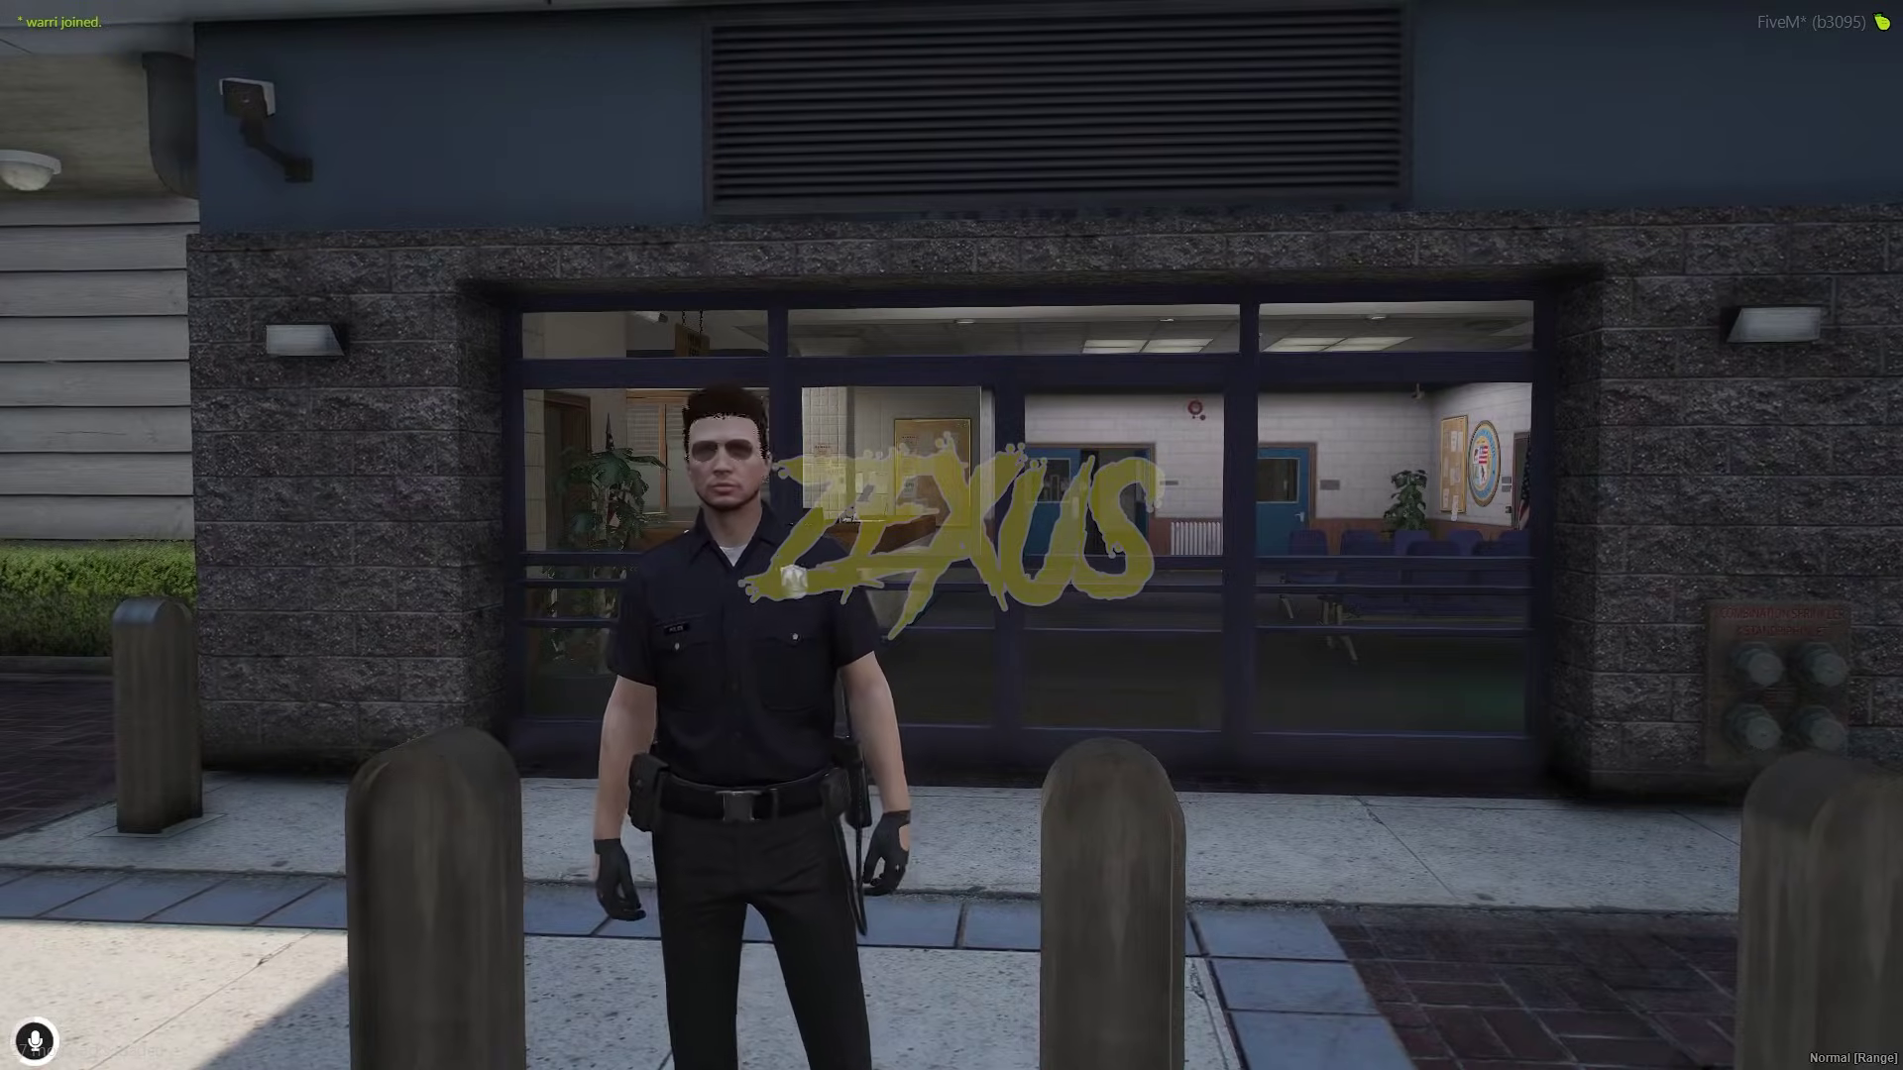
Step: In FiveM, walk to the police station's front desk and sign the character to on duty
key(w)
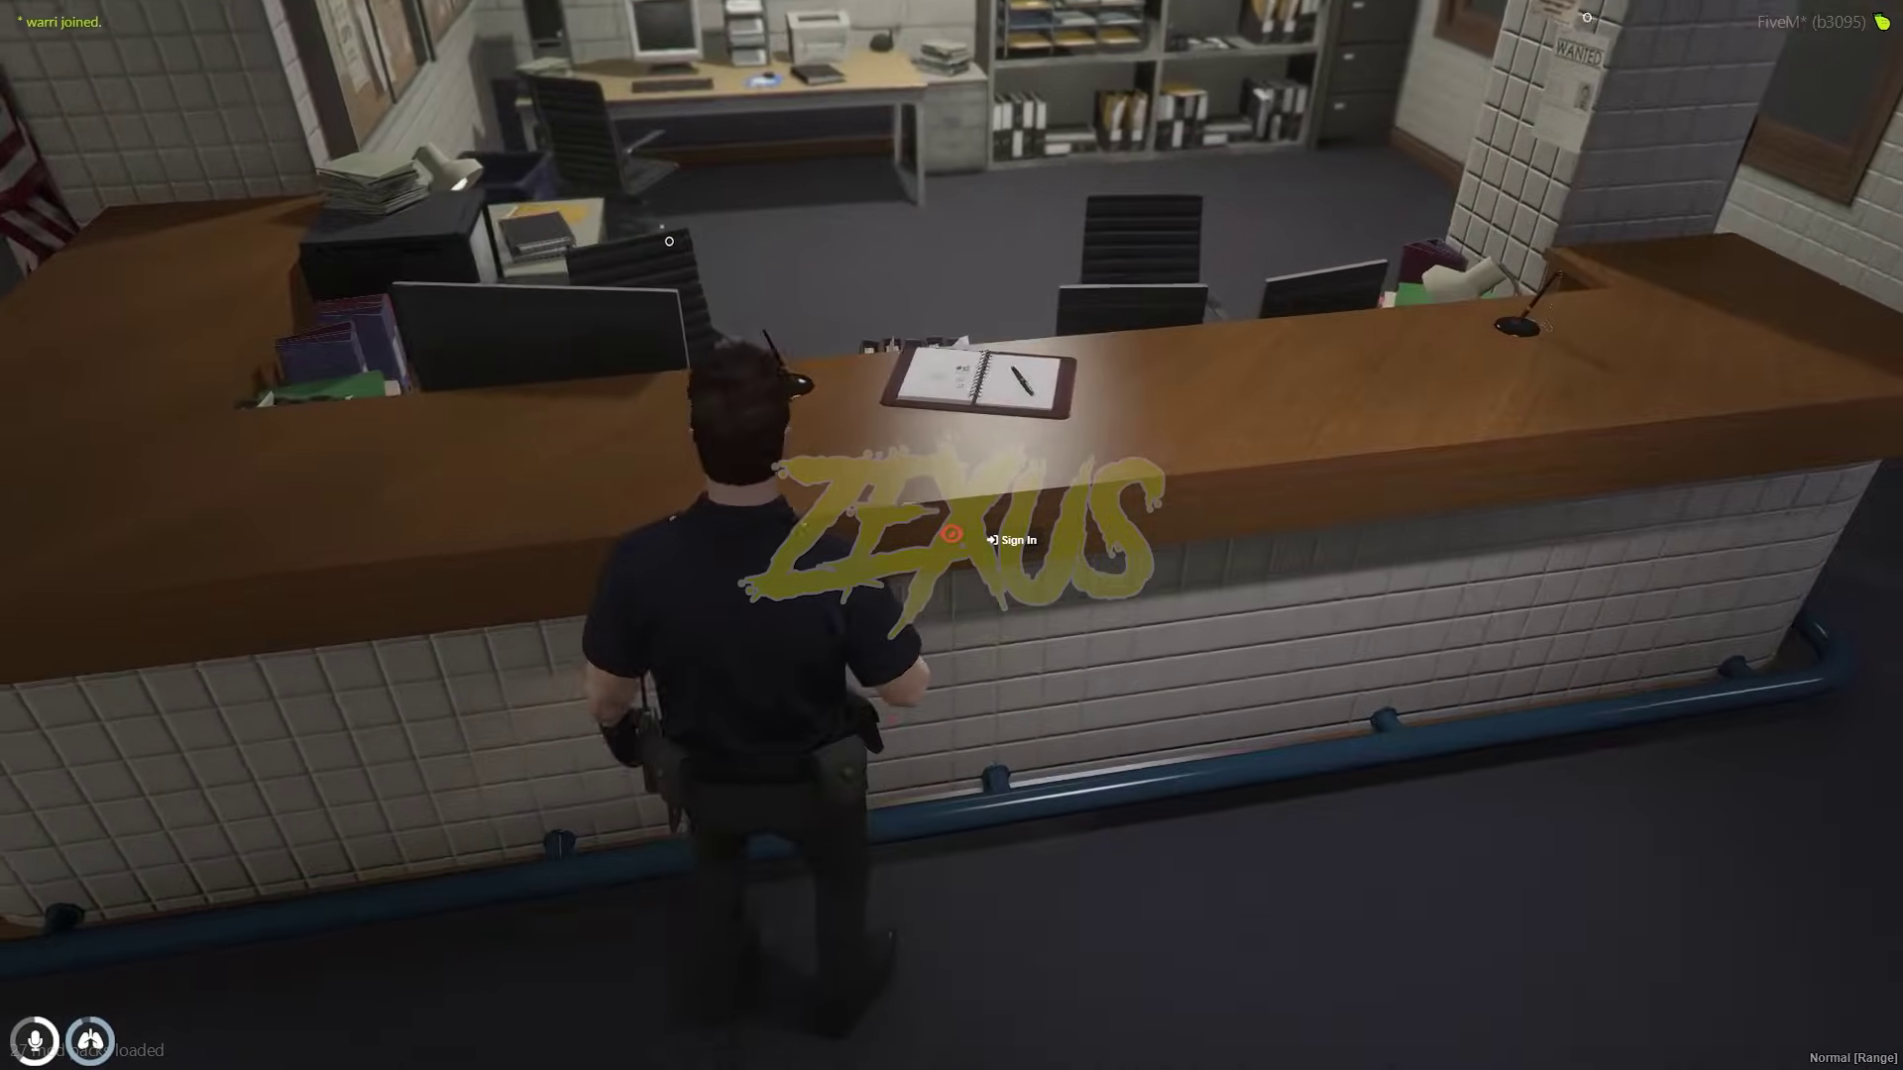
key(alt)
click(1013, 540)
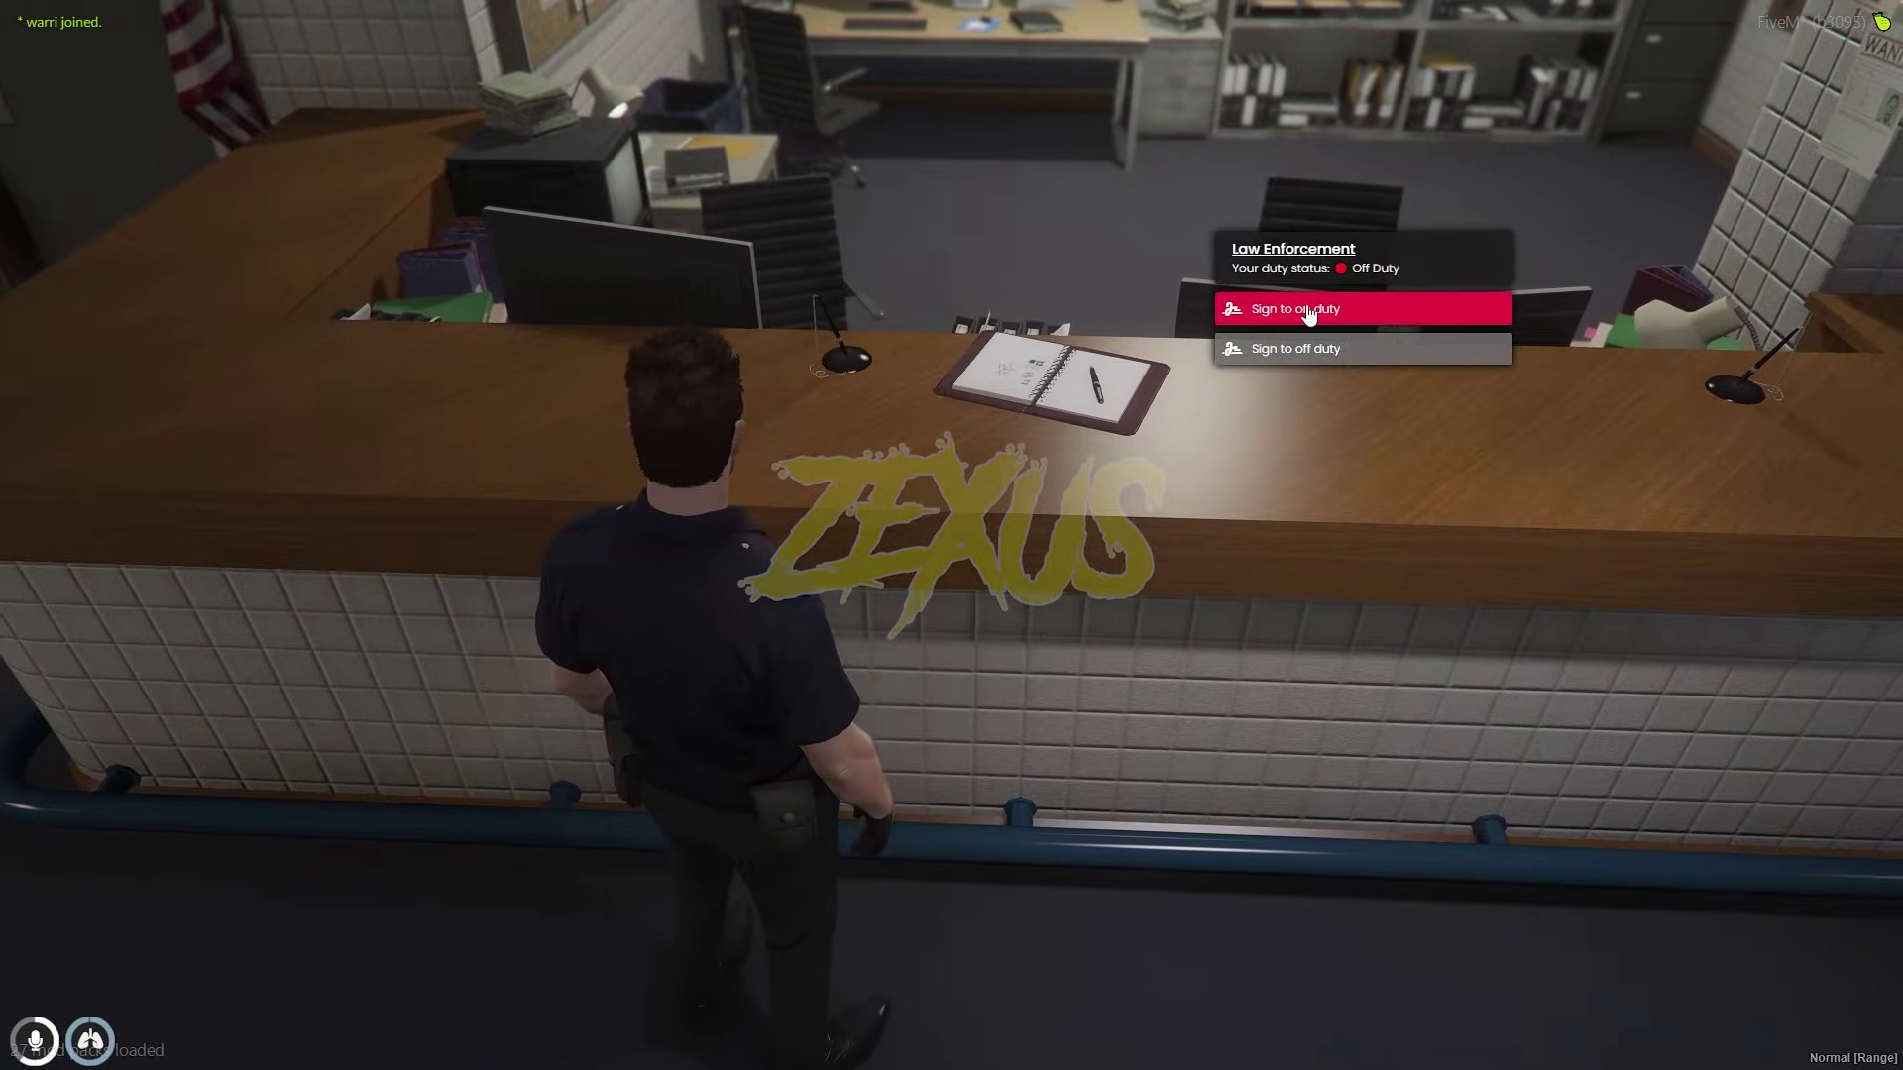
click(1371, 322)
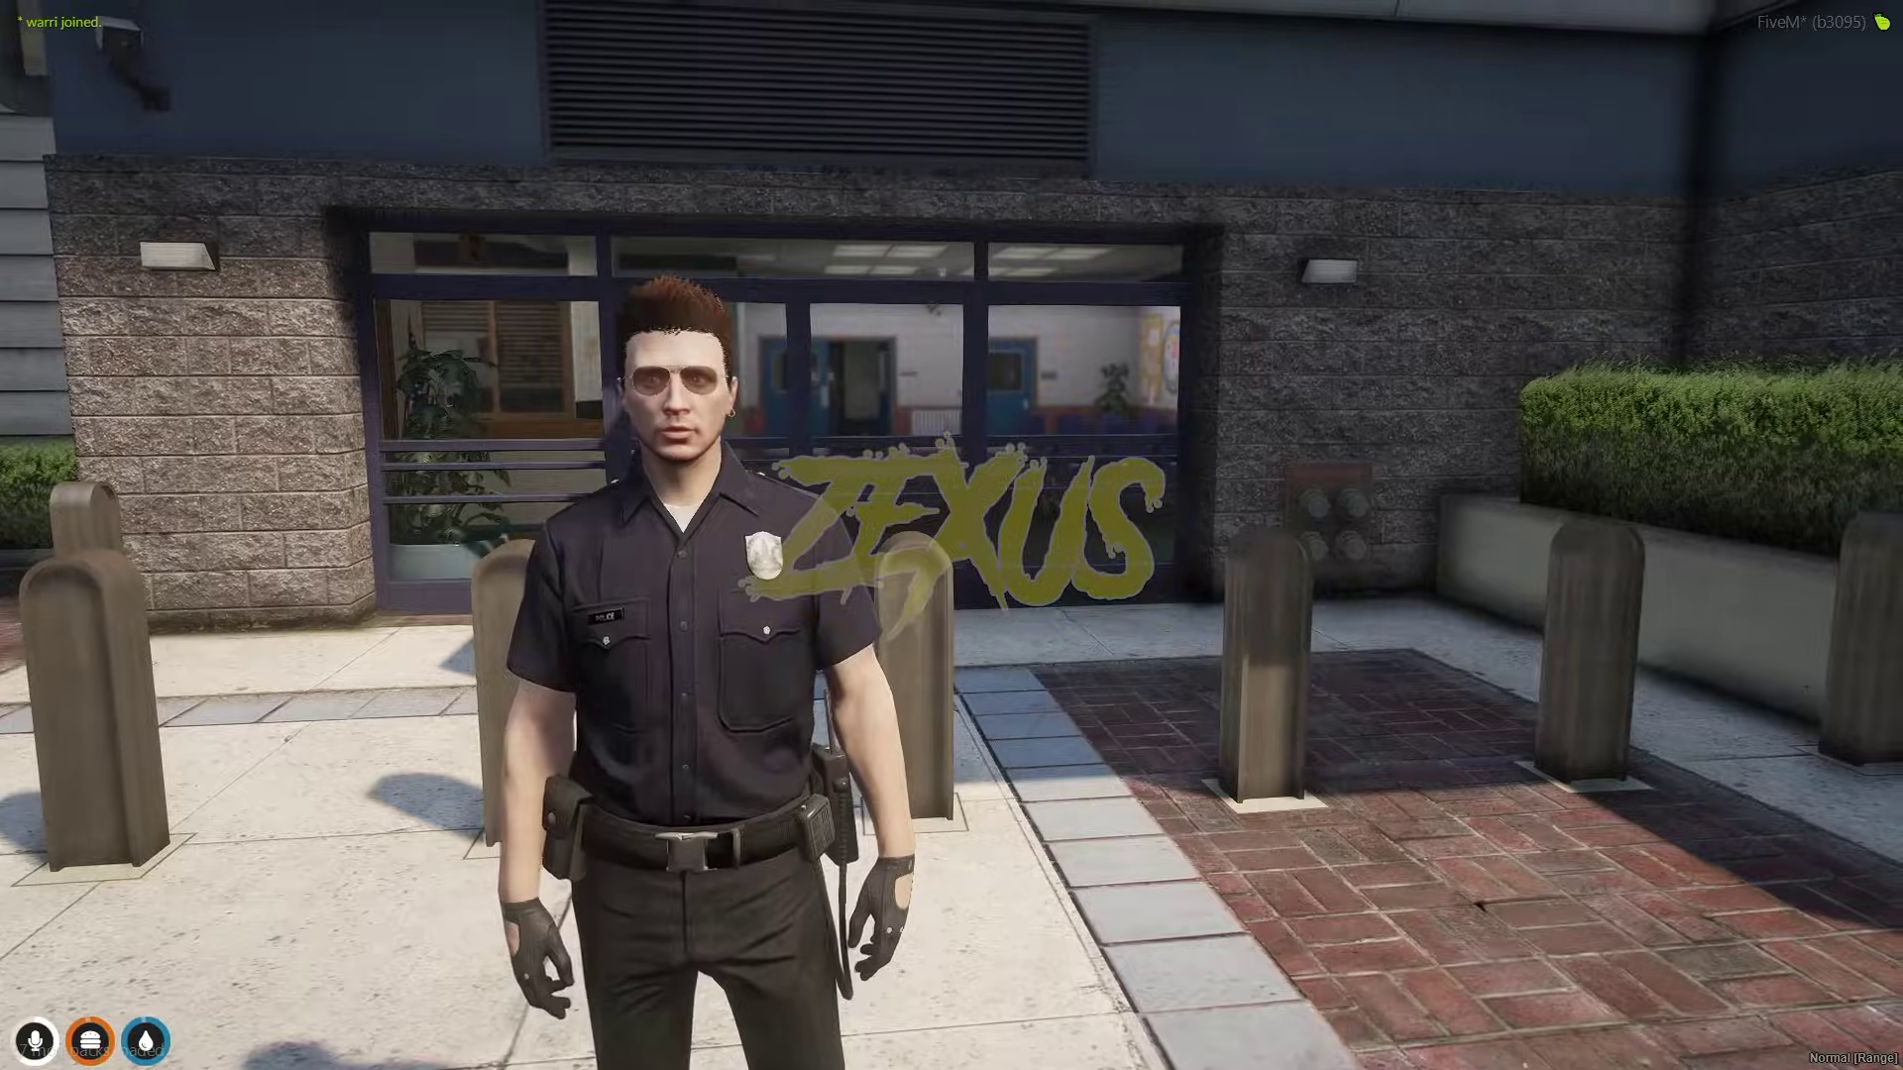
Step: Open the character's inventory and inspect the new police items, including the handcuffs, ZipTie and LEO GPS
key(Tab)
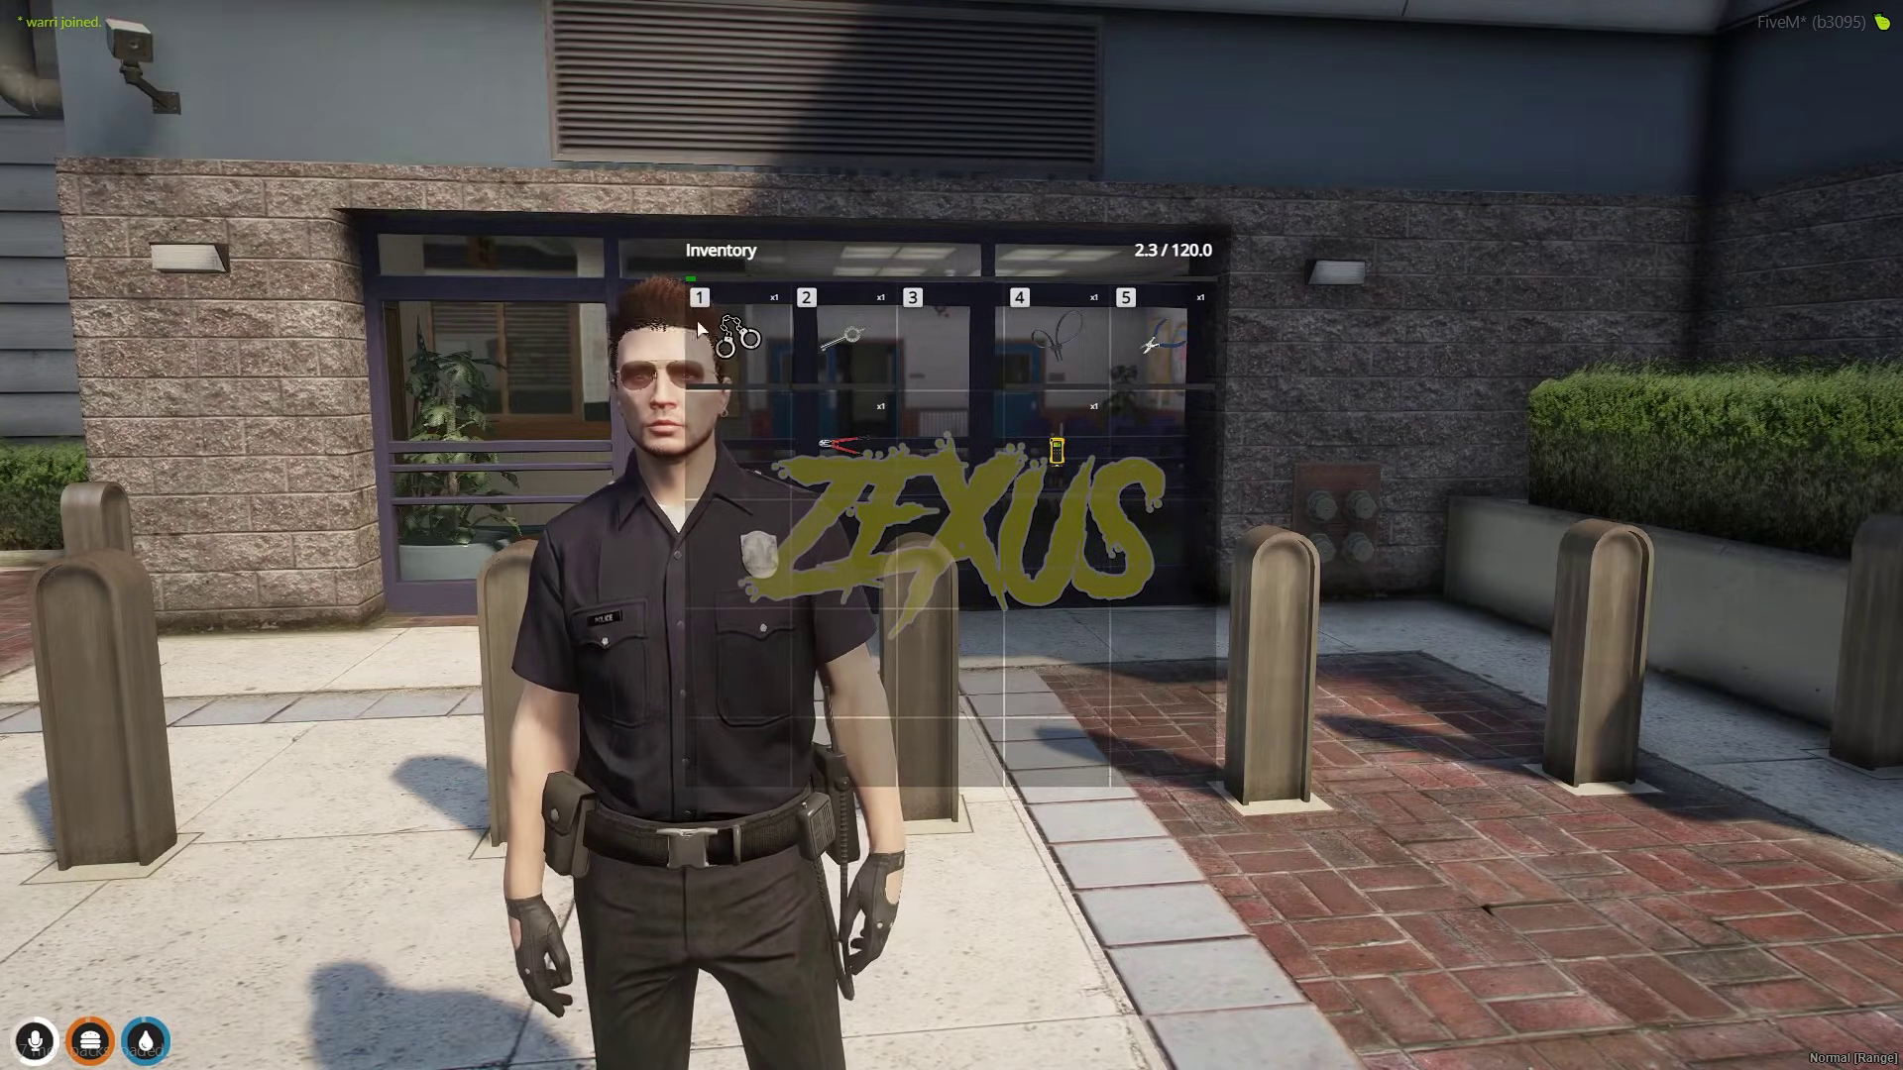
mouse_move(742, 349)
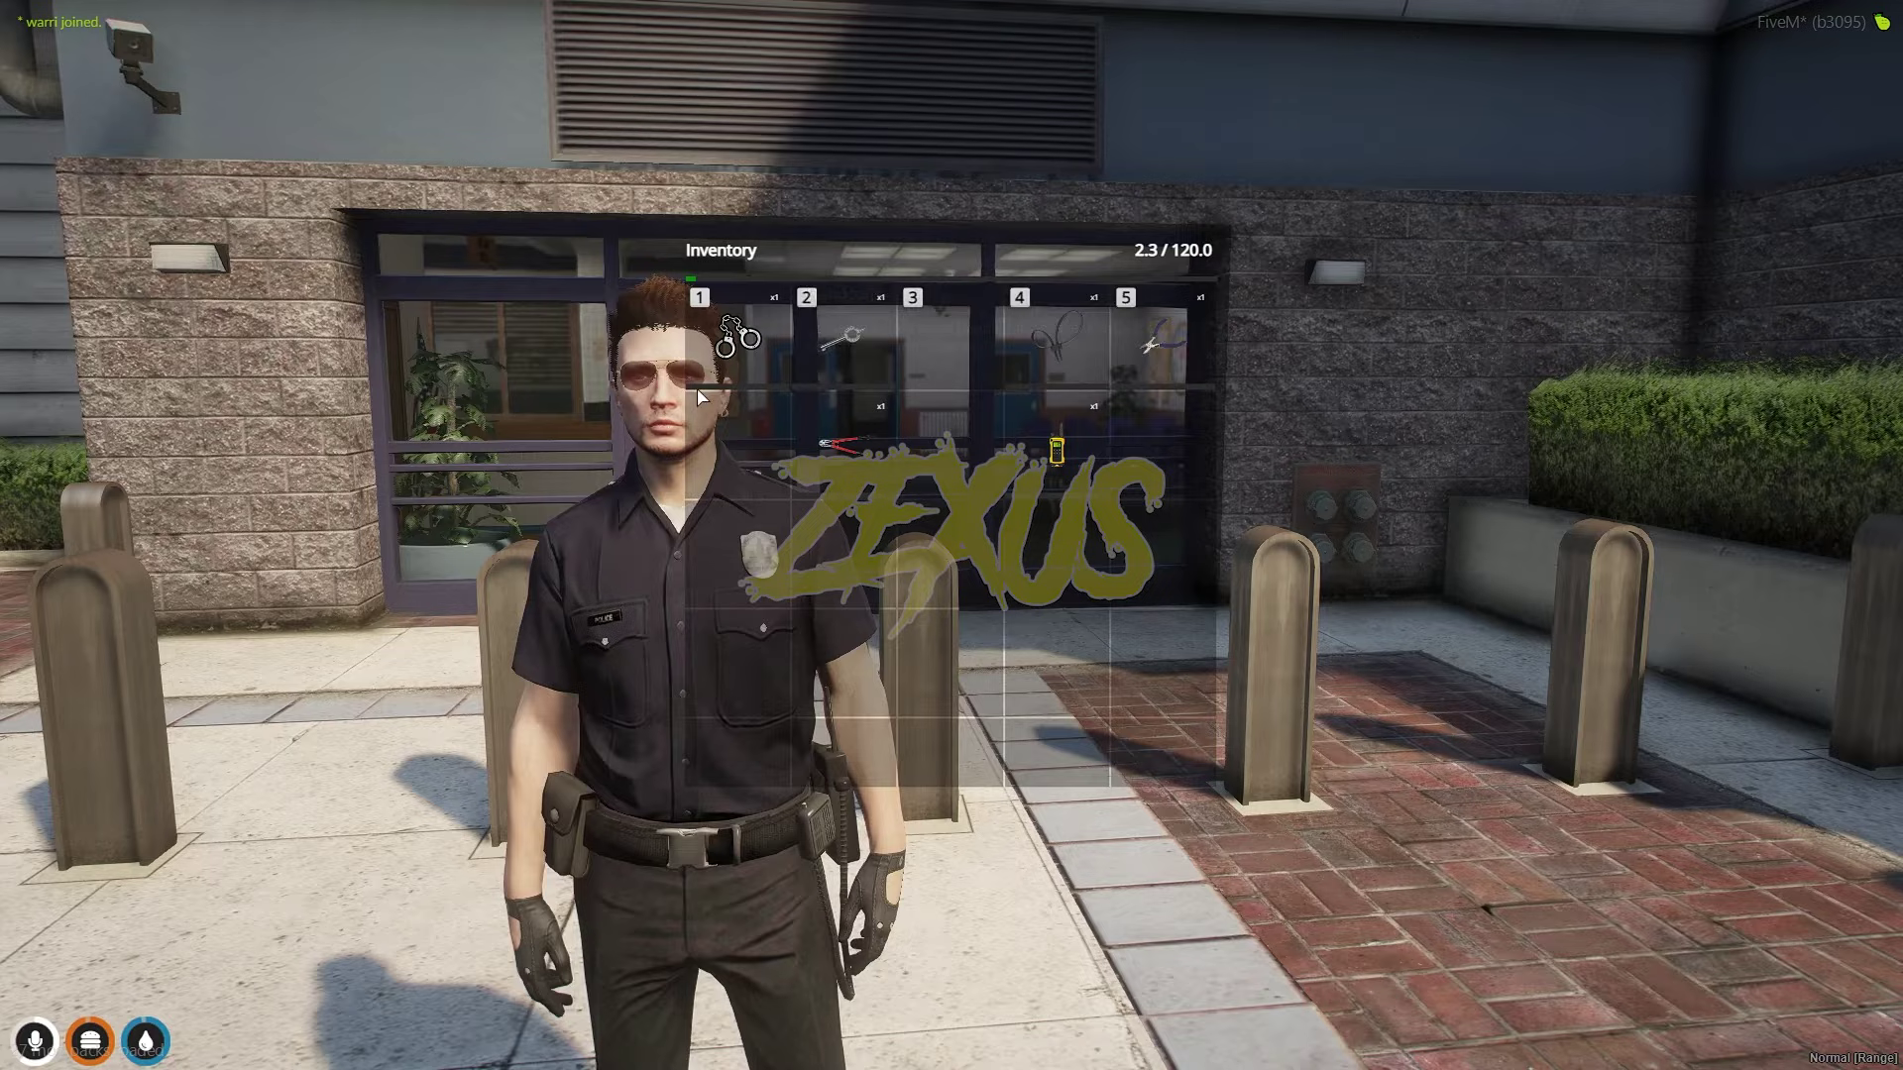
mouse_move(840, 363)
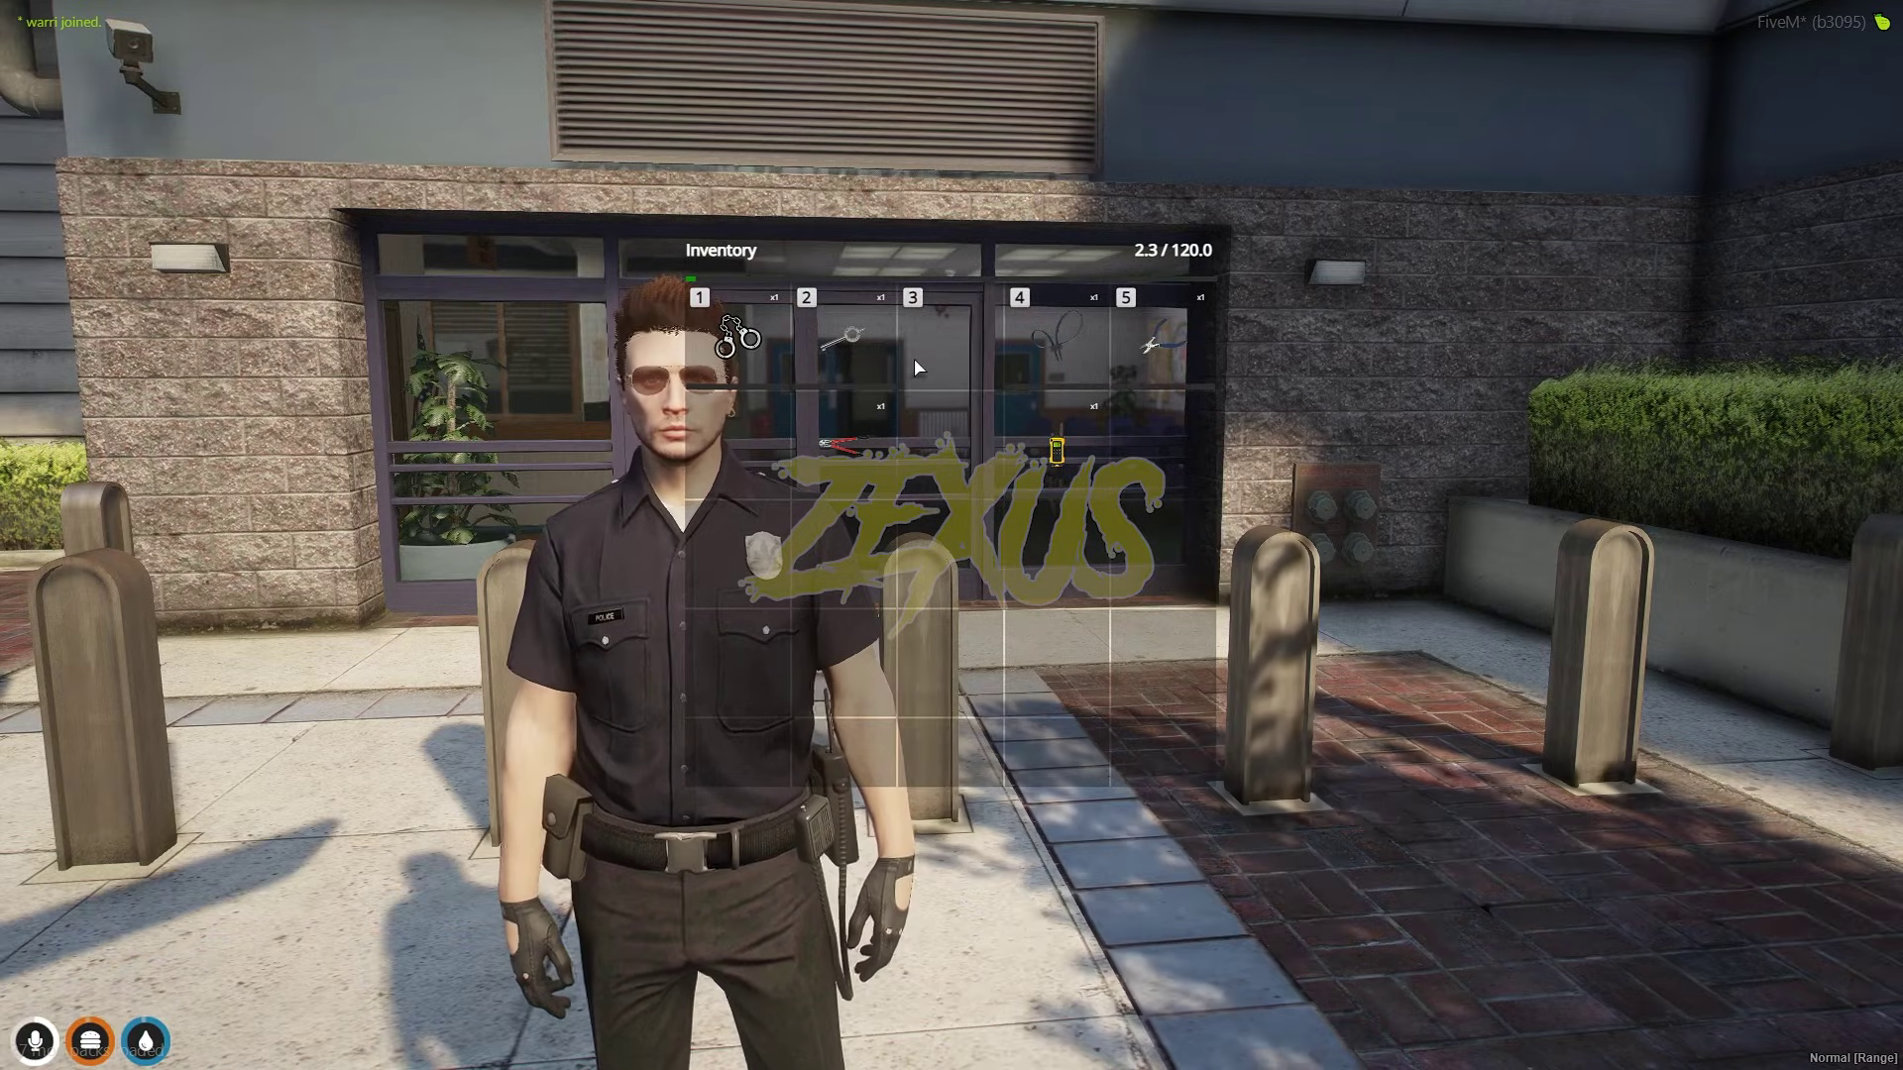
mouse_move(1072, 353)
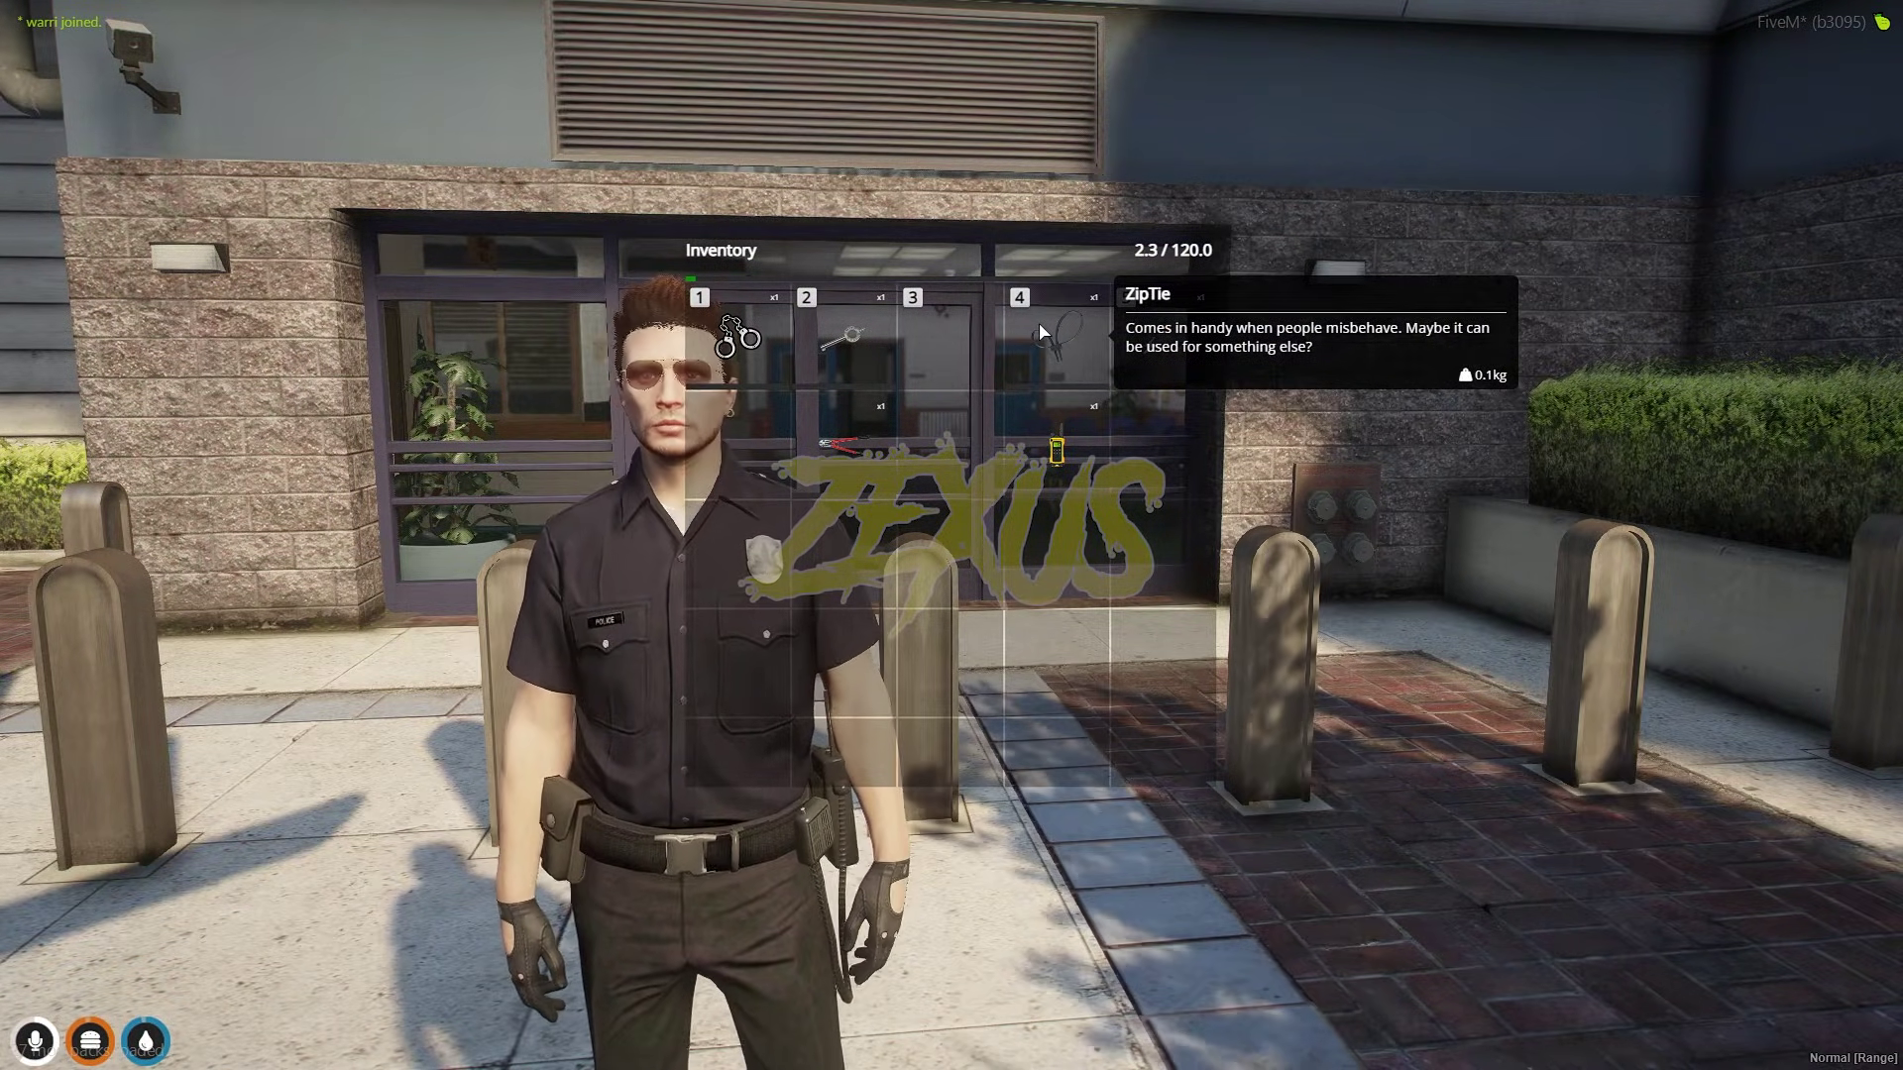
mouse_move(1131, 370)
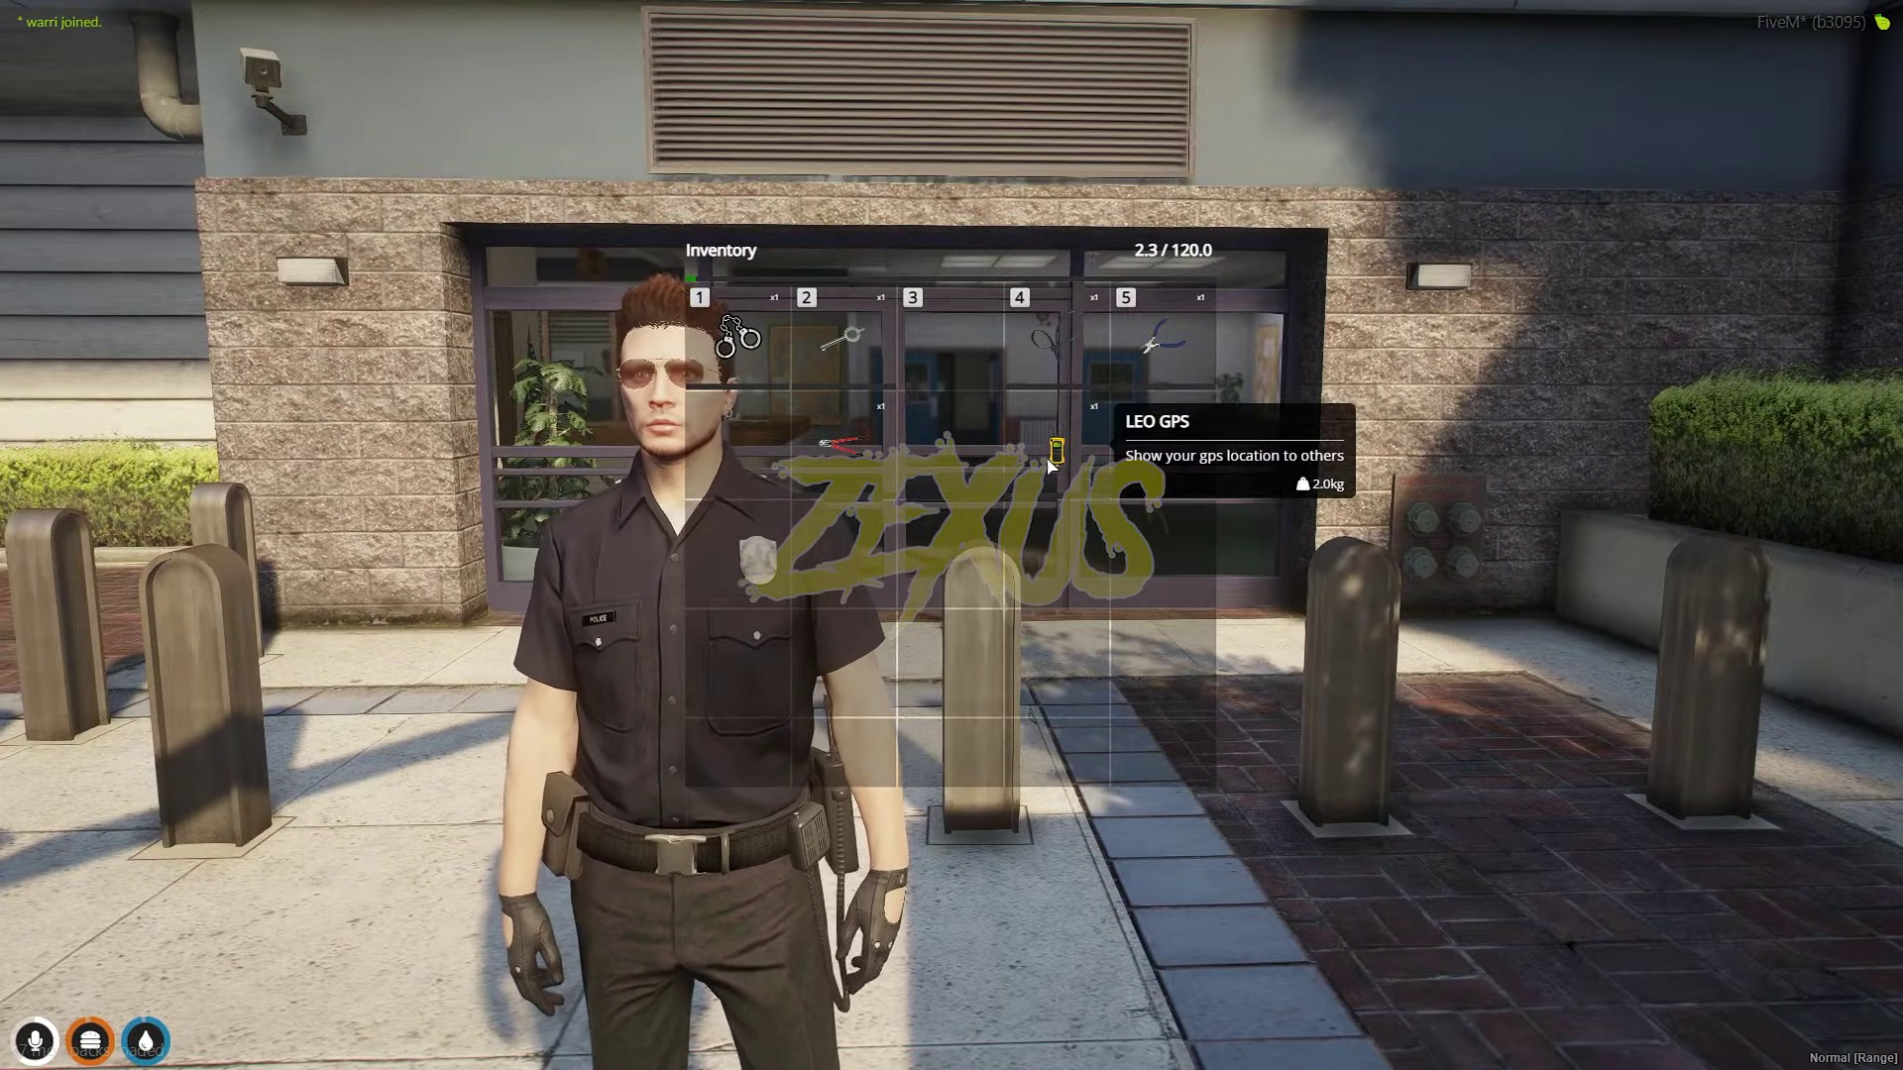
Step: Use the LEO GPS item and activate the police GPS with the callsign "101 | Zexus"
key(Escape)
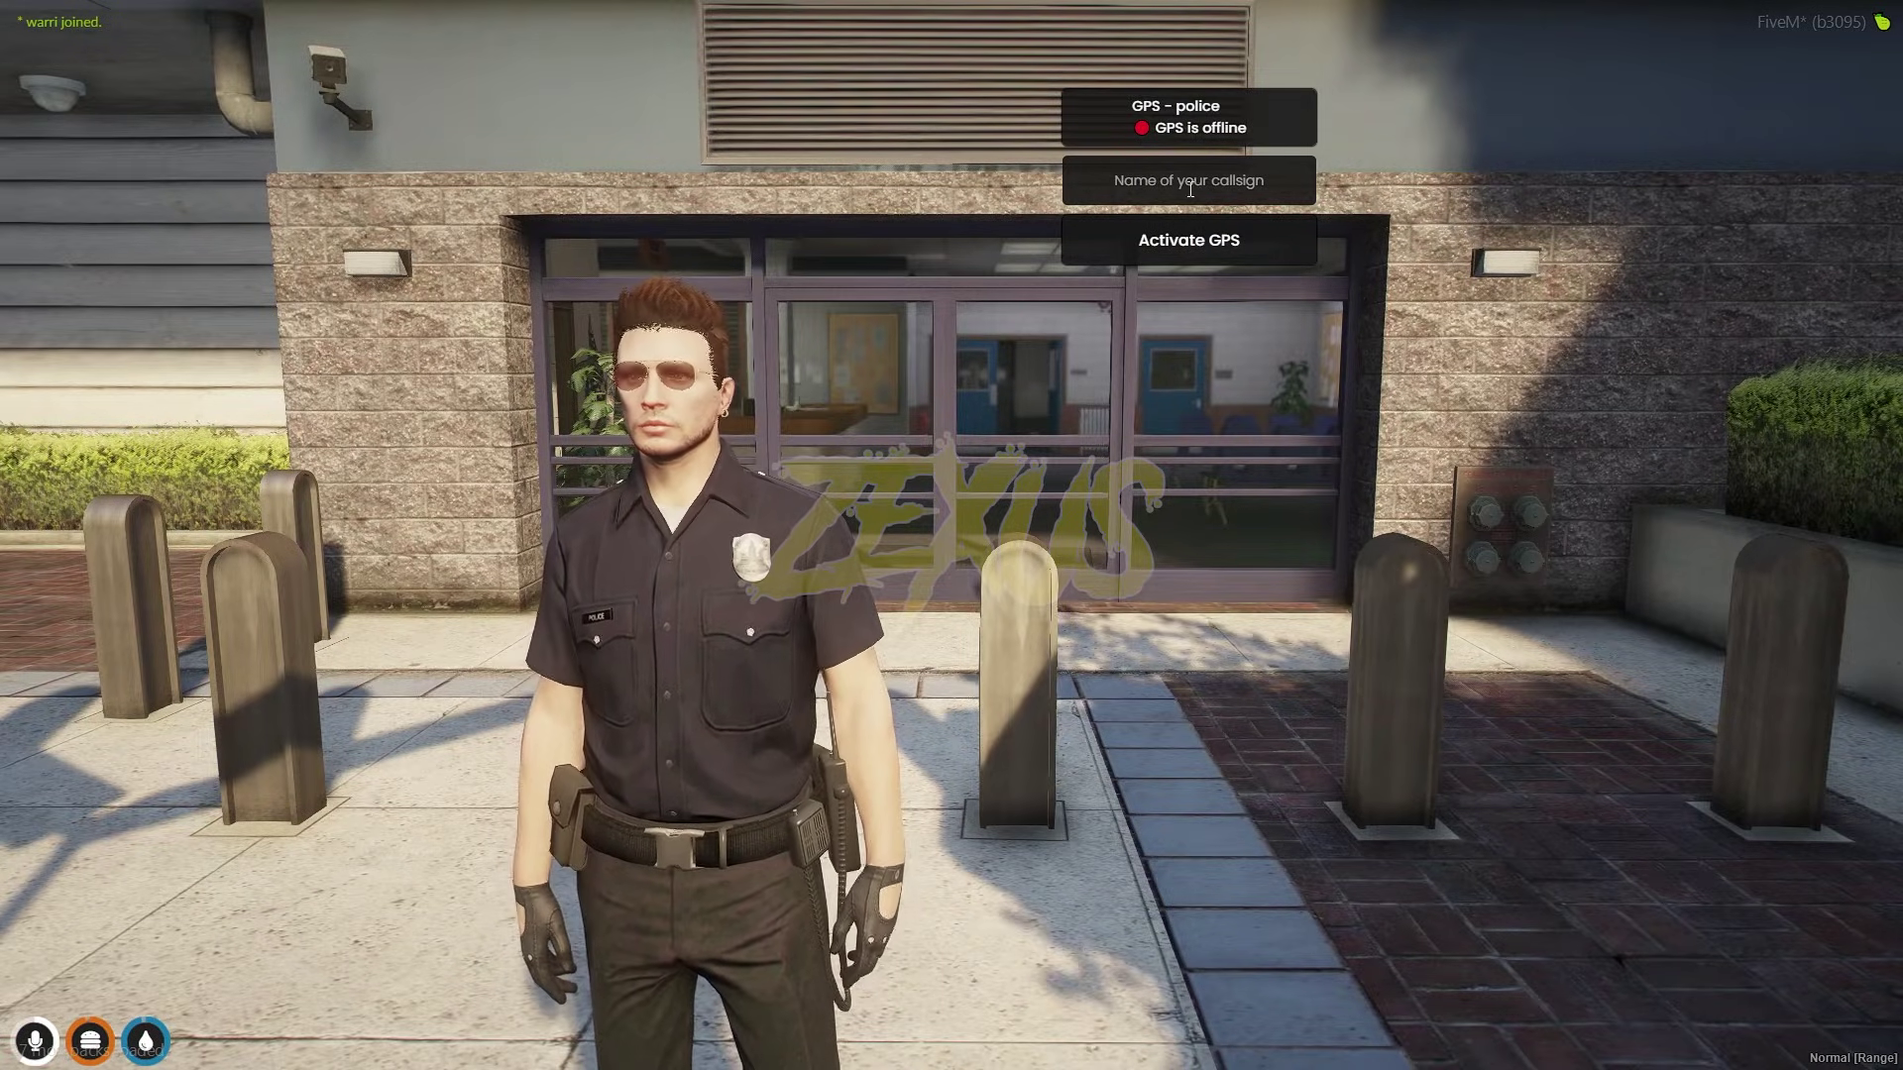
click(1189, 184)
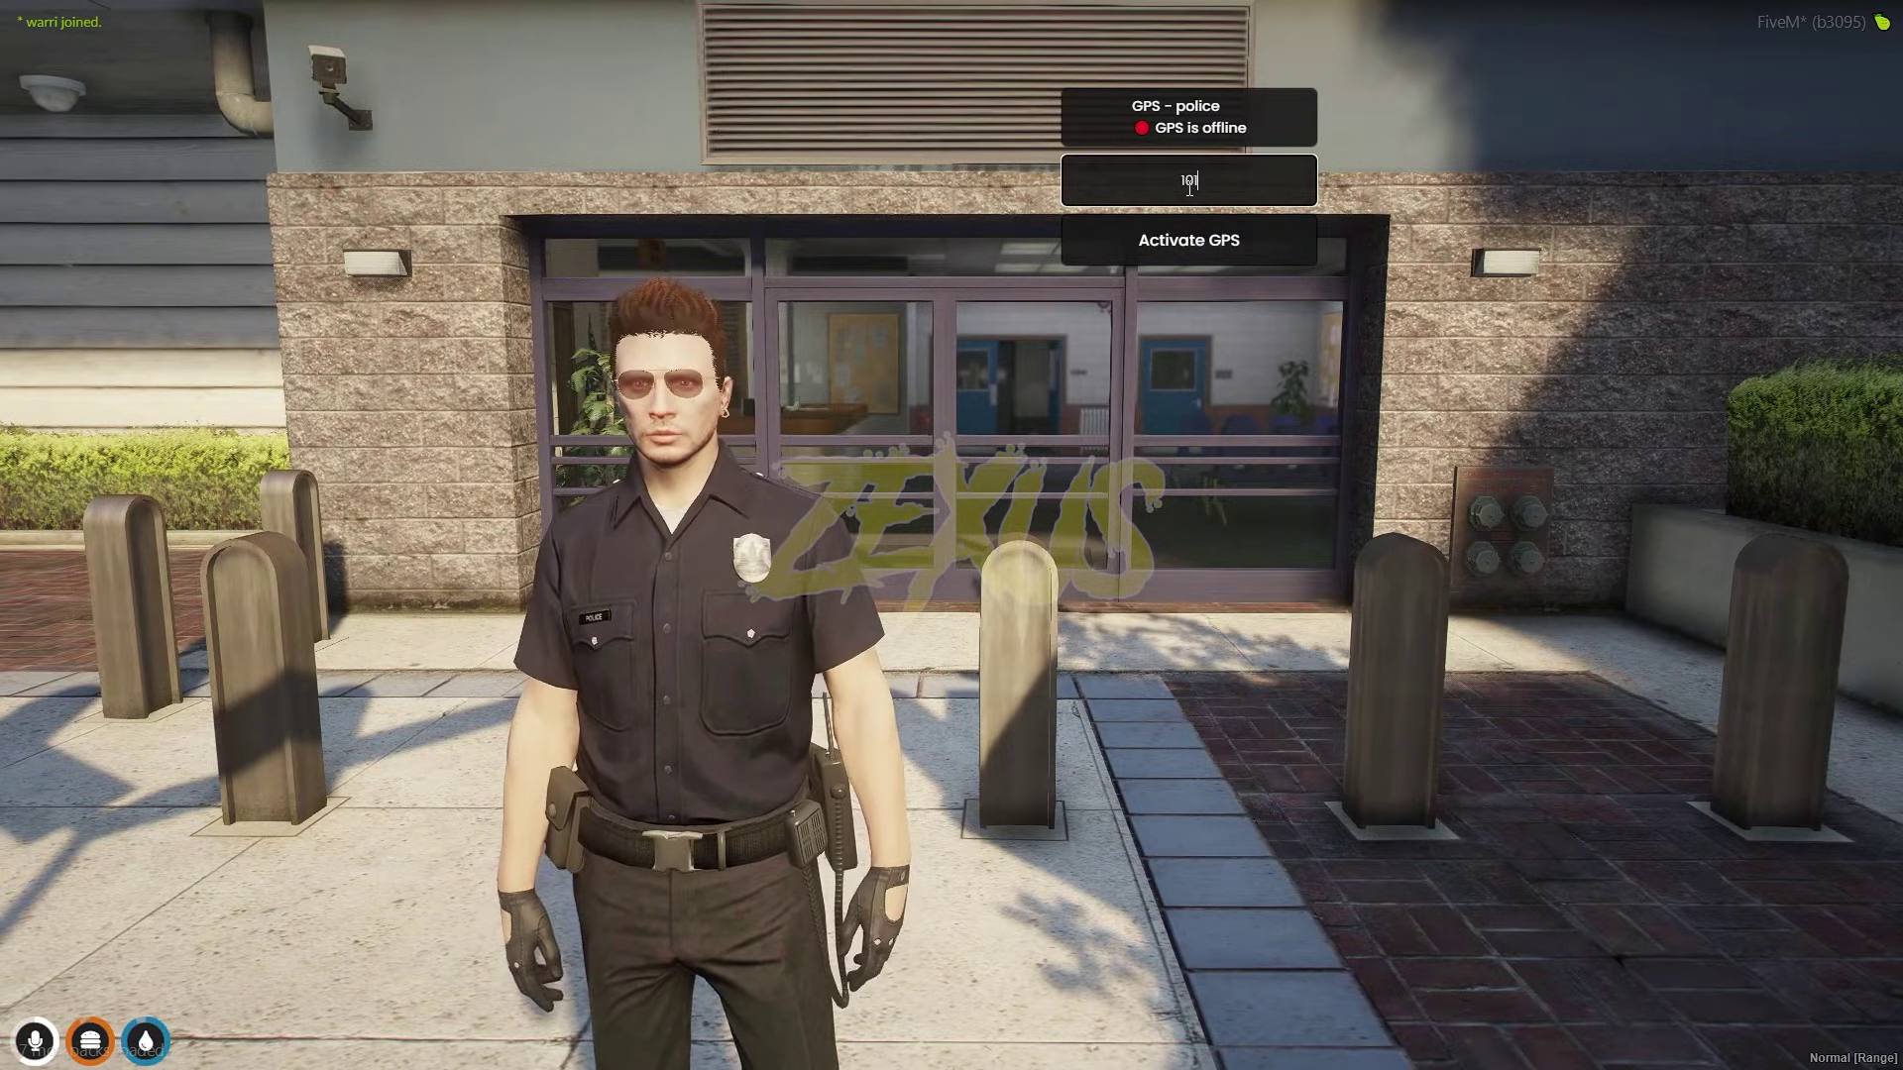
text(101 | Zexus)
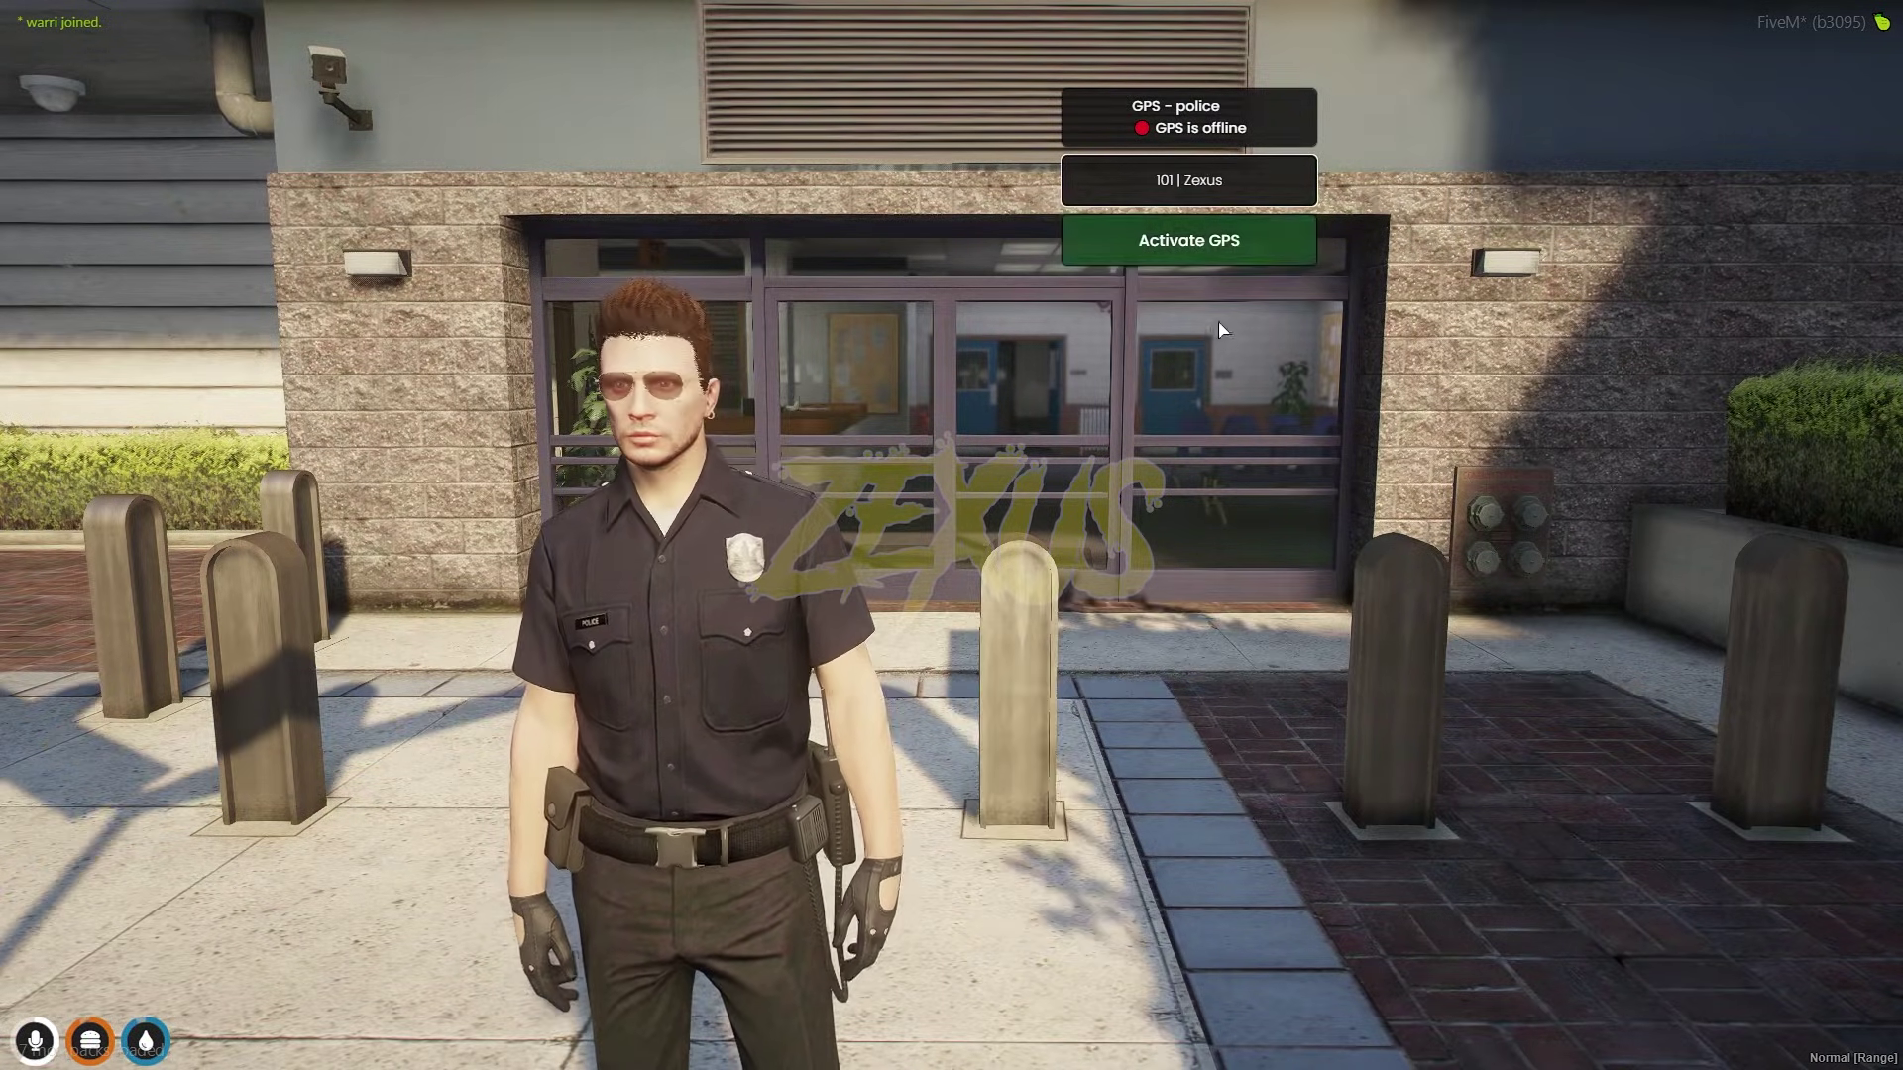
click(1201, 252)
Step: Examine the officer's on-foot GPS blip up close on the game map, and return to the game
key(Escape)
click(1002, 495)
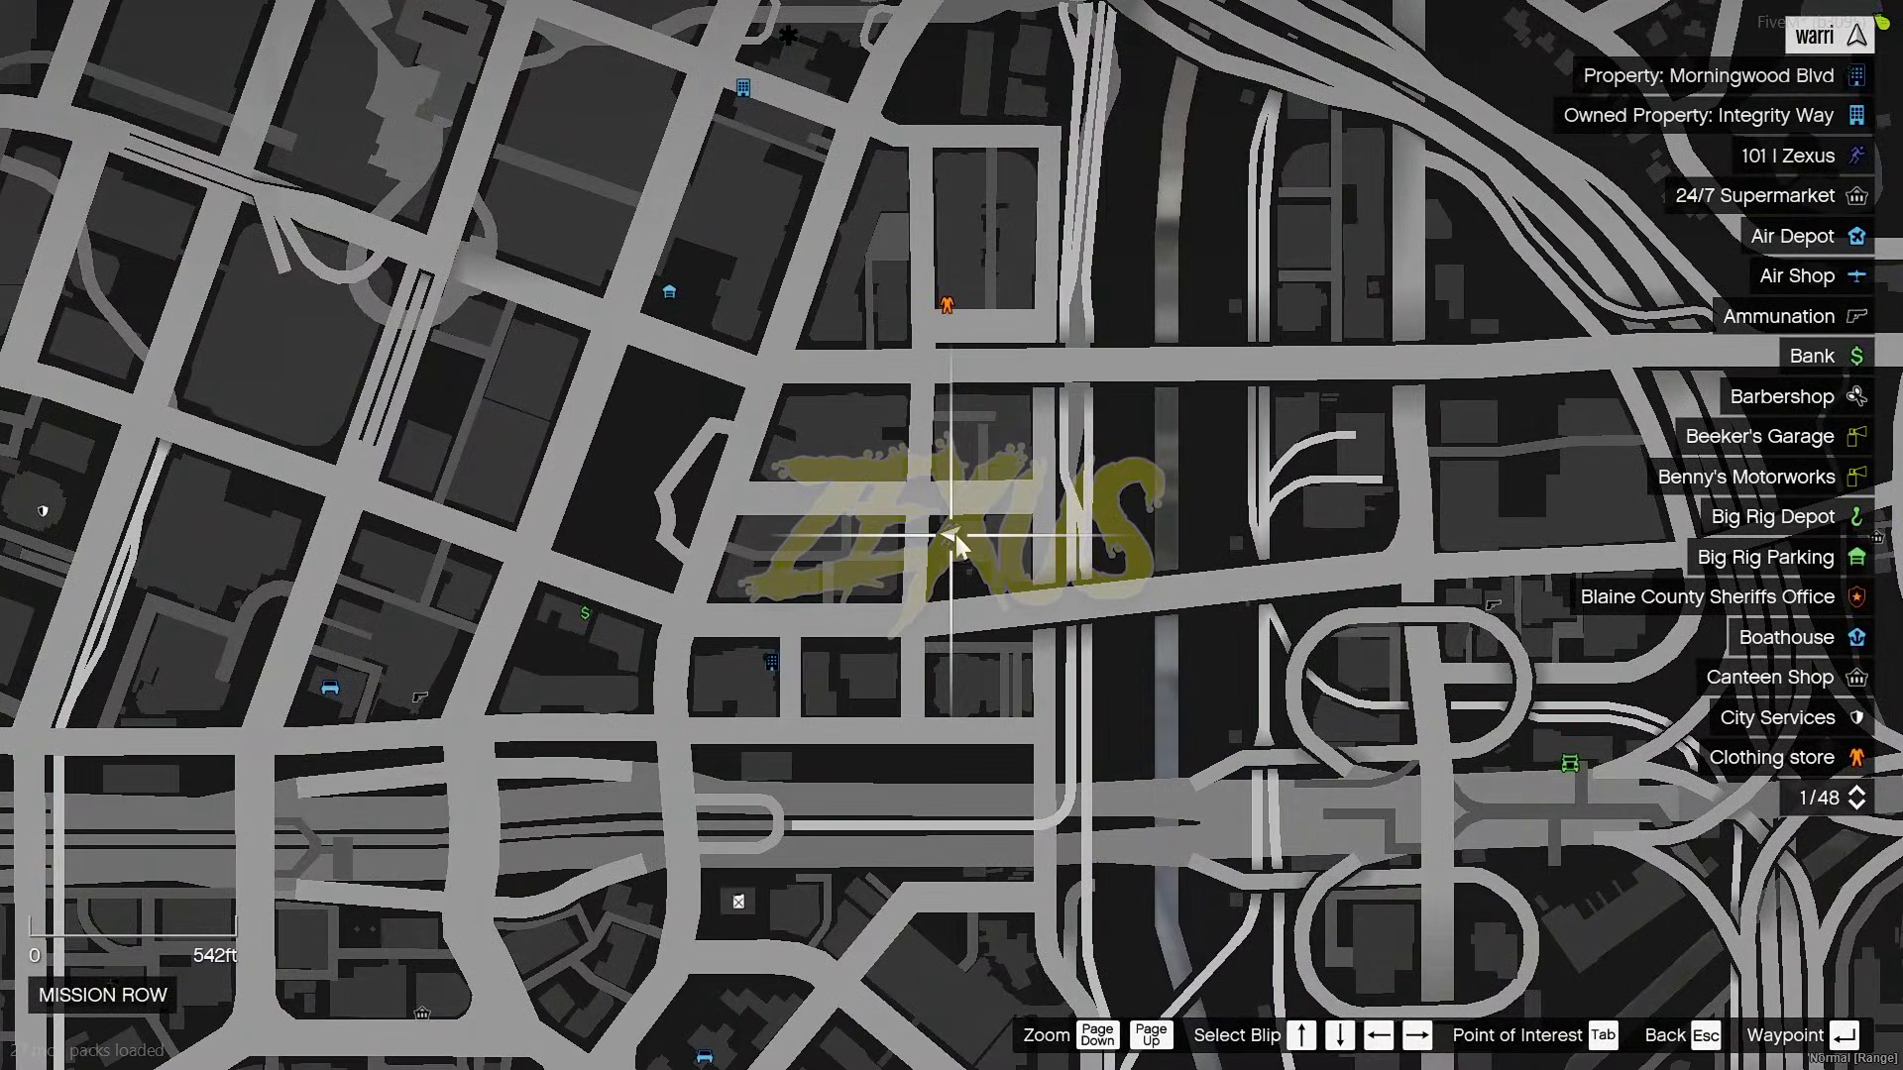
scroll(957, 535, up, 2)
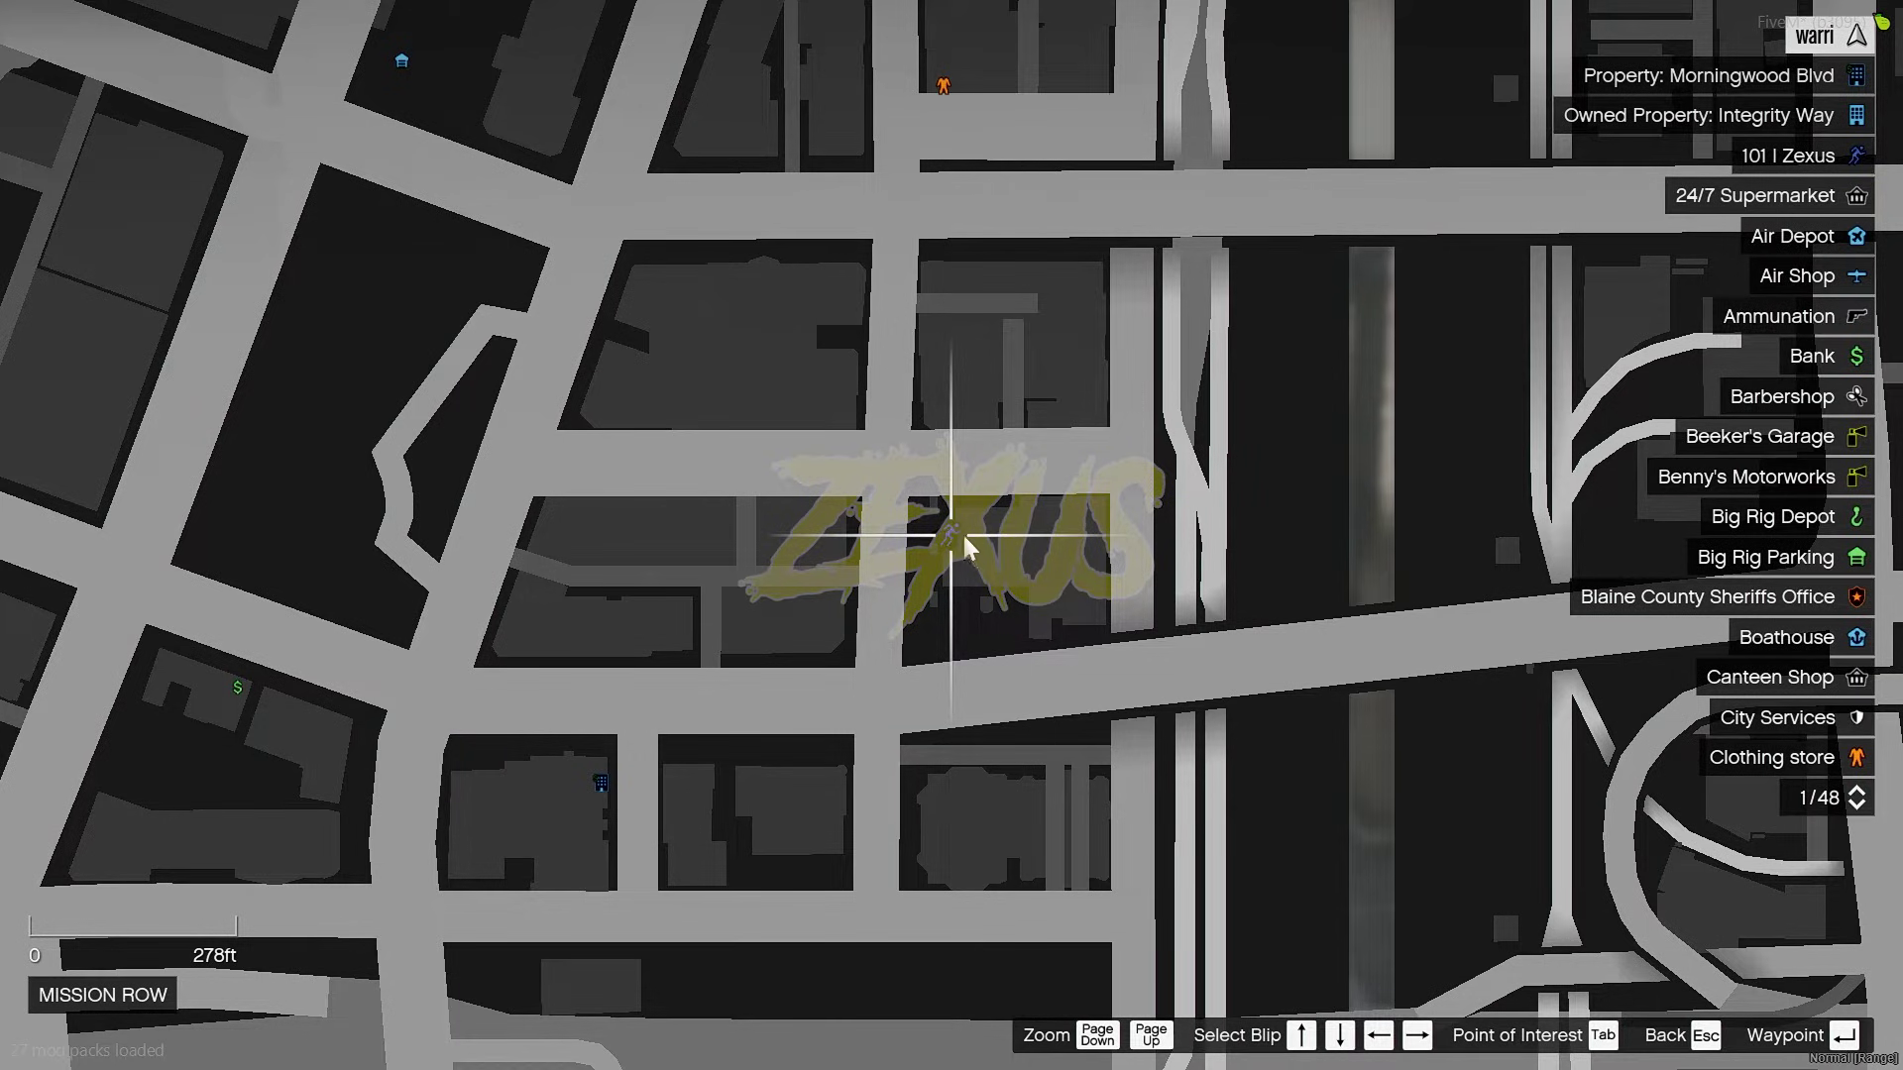
scroll(964, 535, up, 2)
key(Escape)
key(Escape)
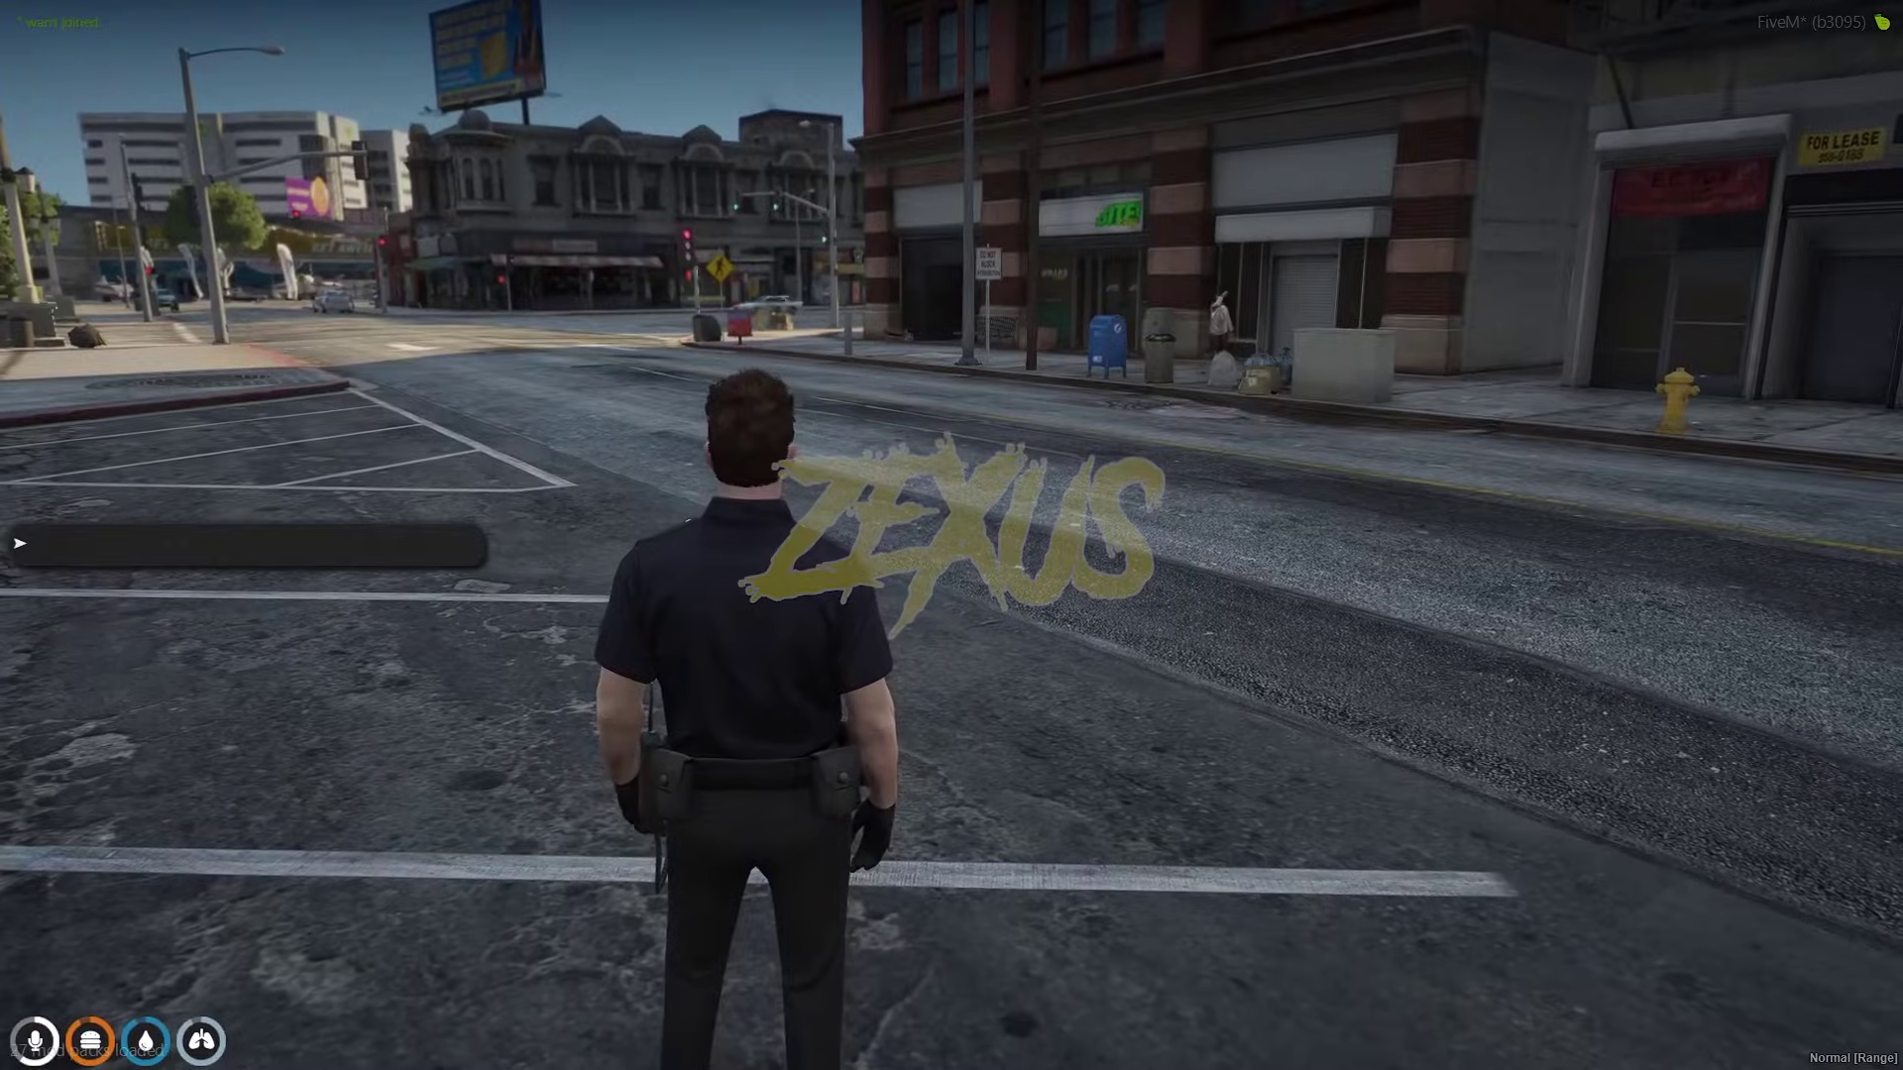
Step: Spawn a t20 with the /car command, drive it a short way and check its GPS blip on the map
text(/car t20)
key(Return)
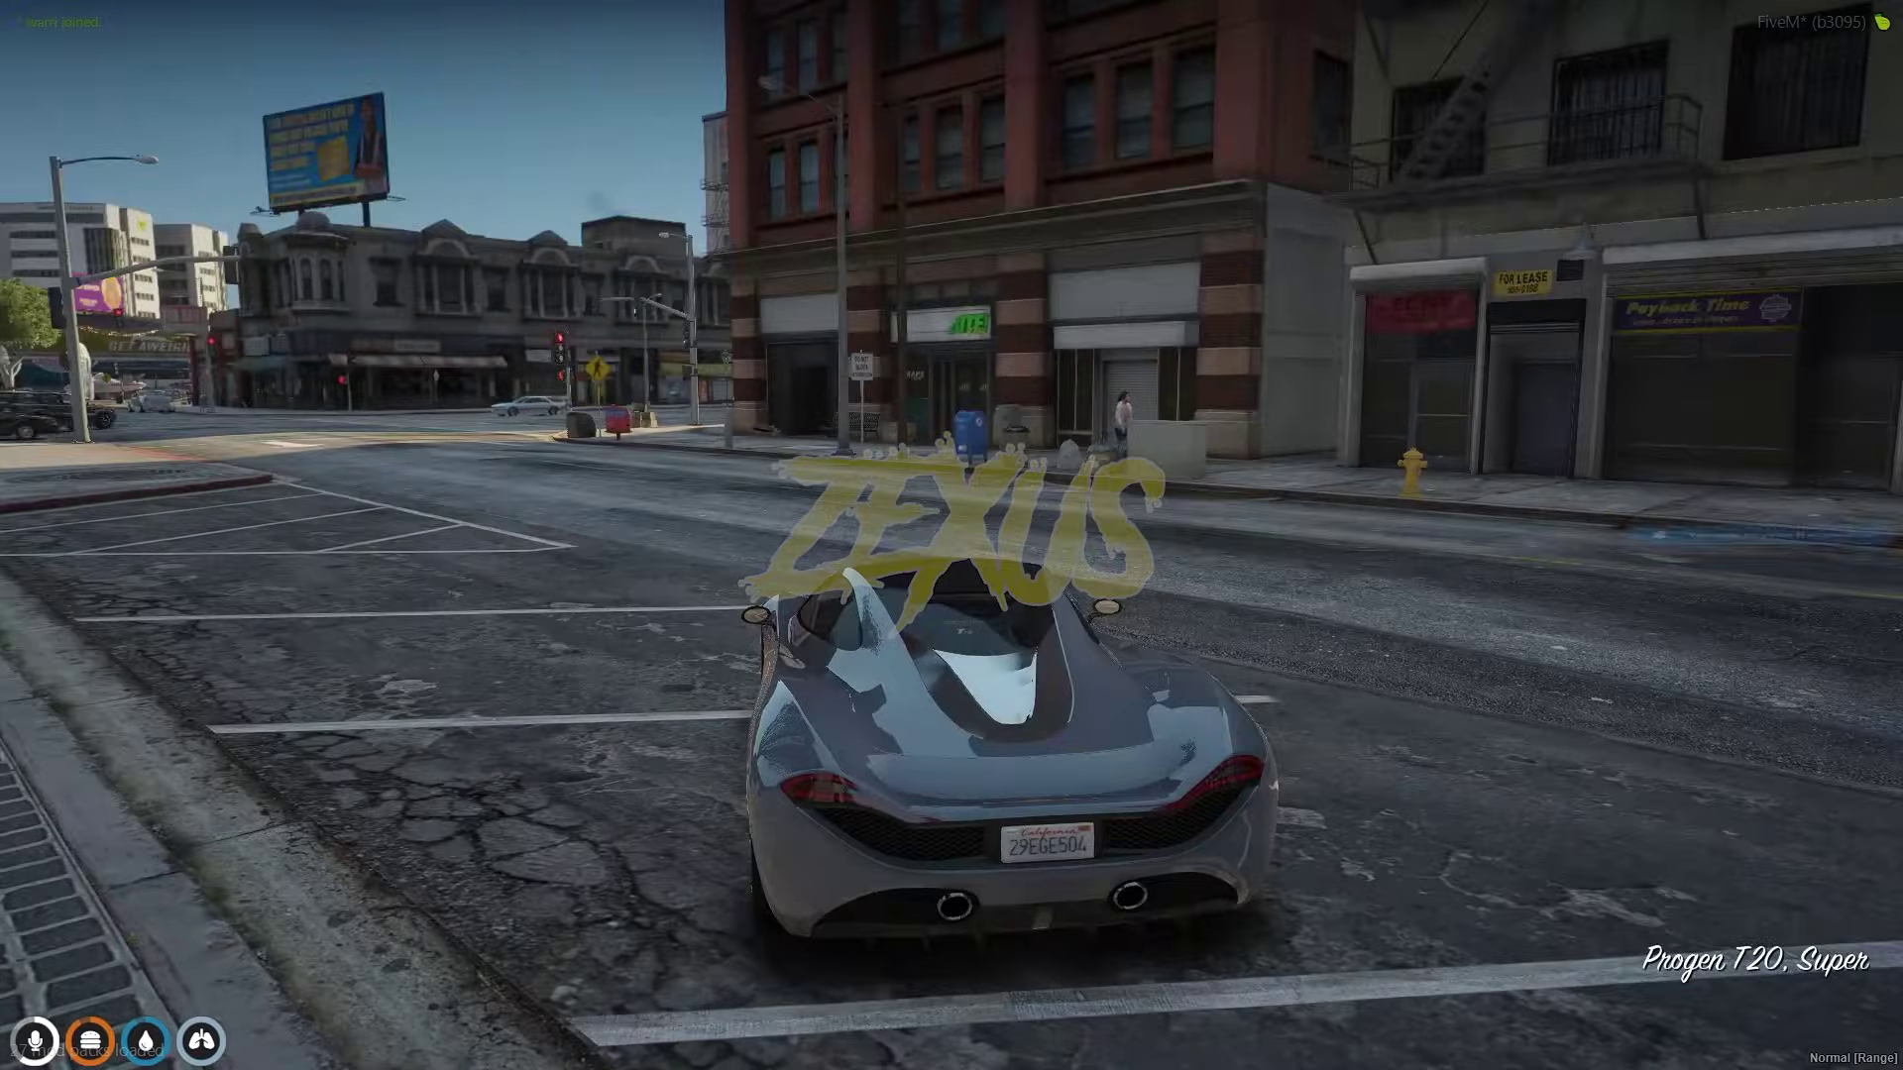
key(w)
key(a)
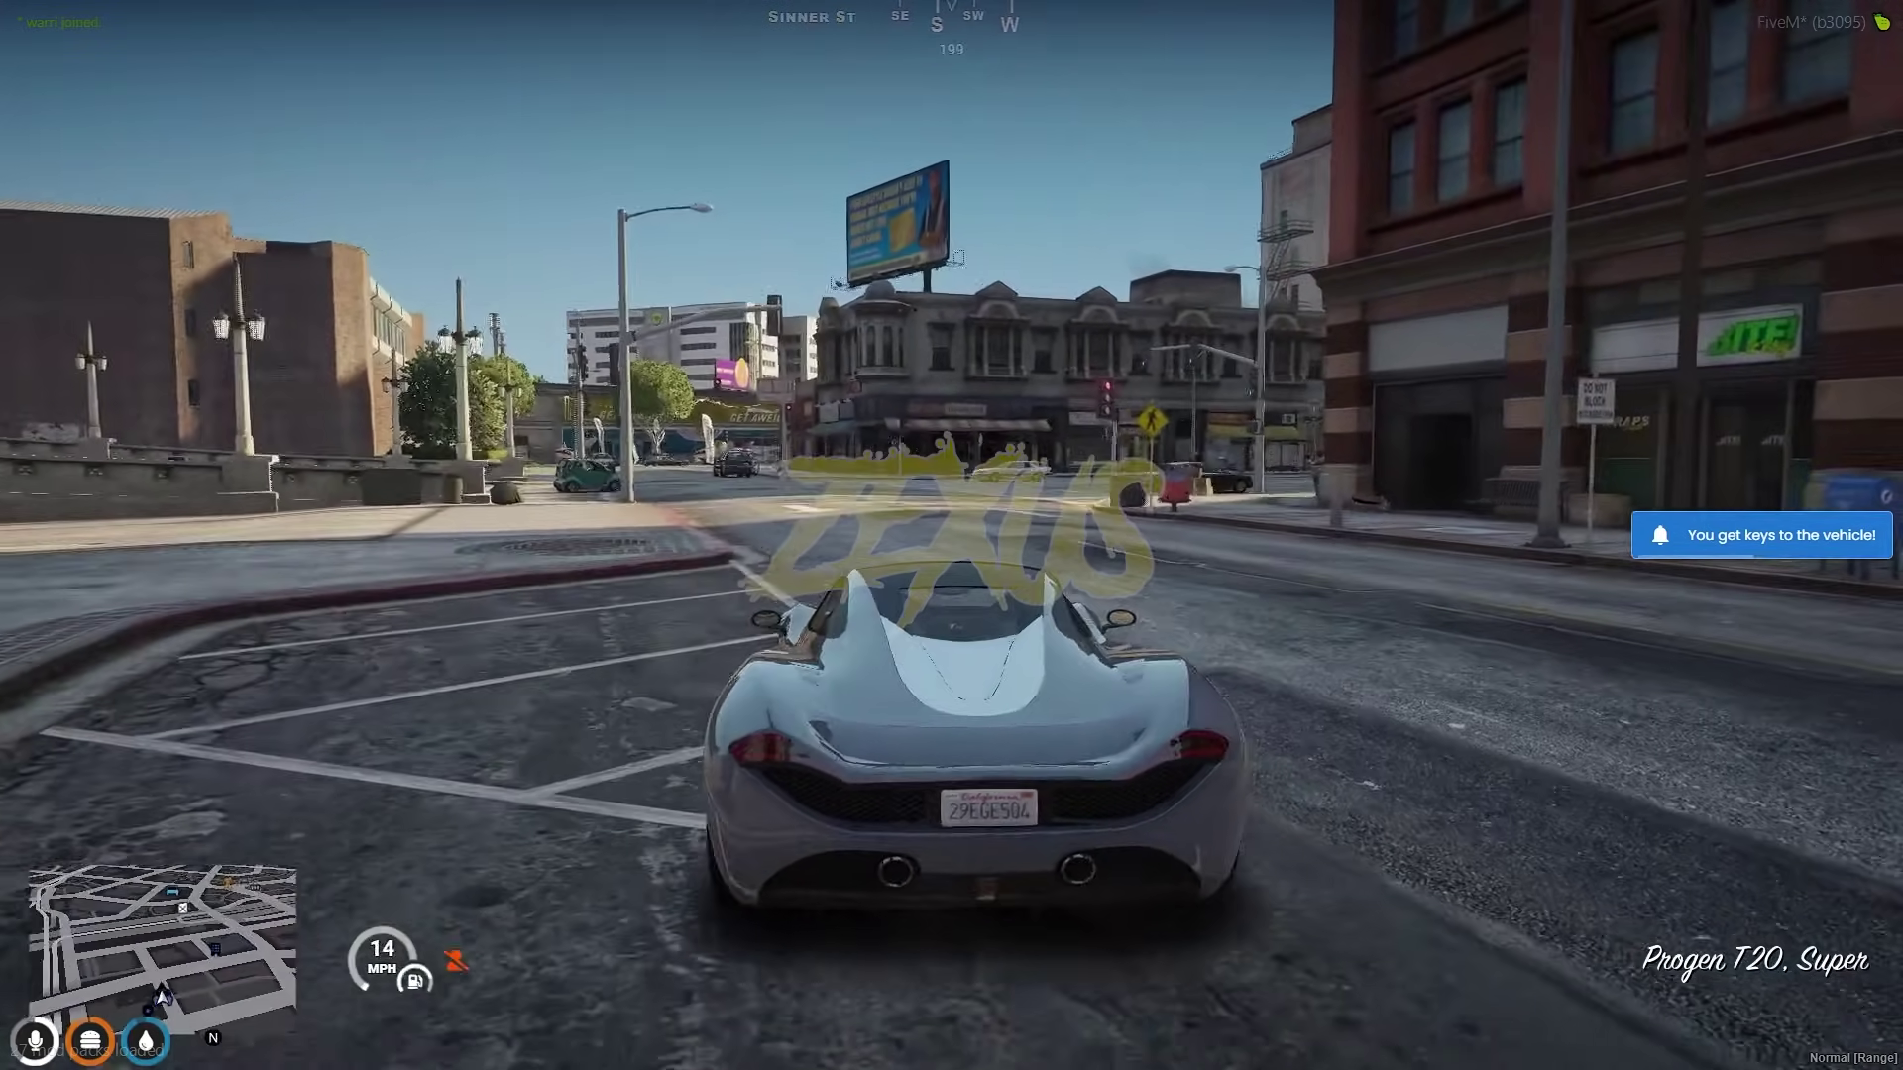
key(Escape)
click(621, 692)
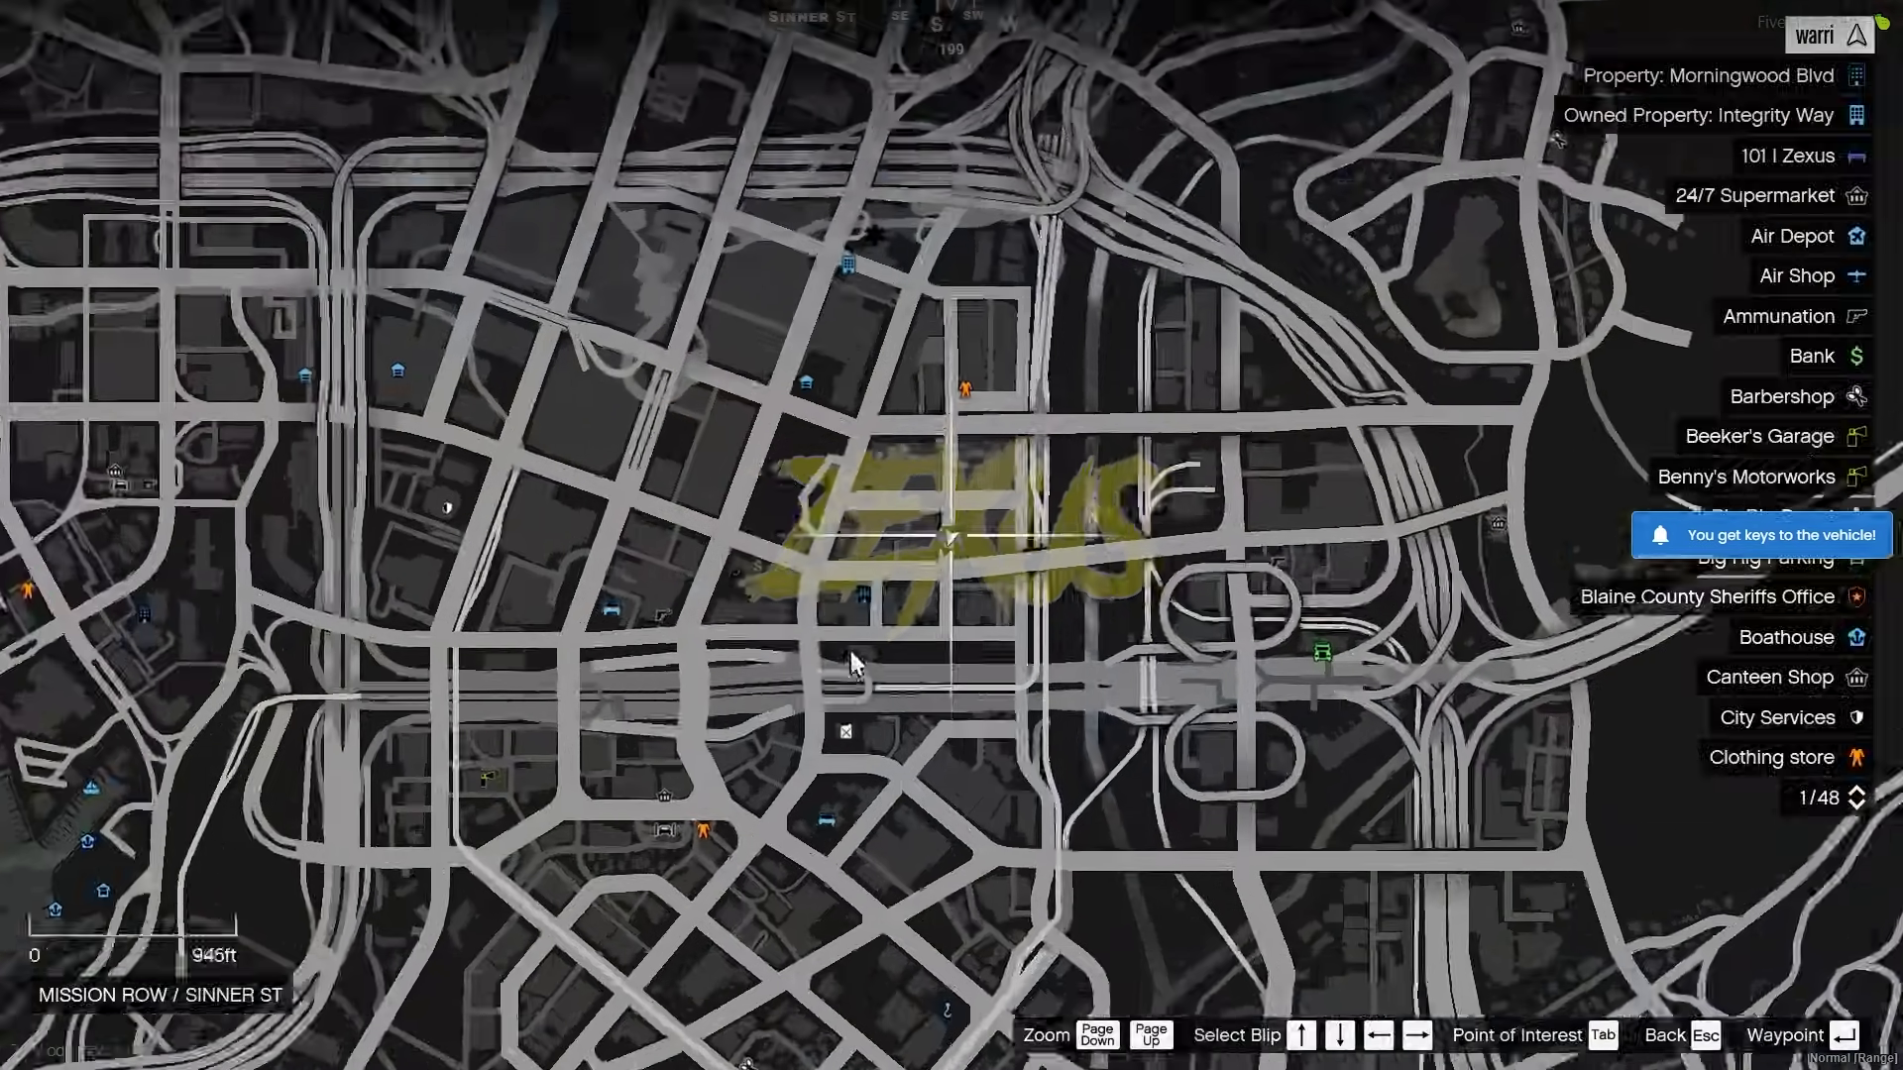
scroll(949, 567, up, 3)
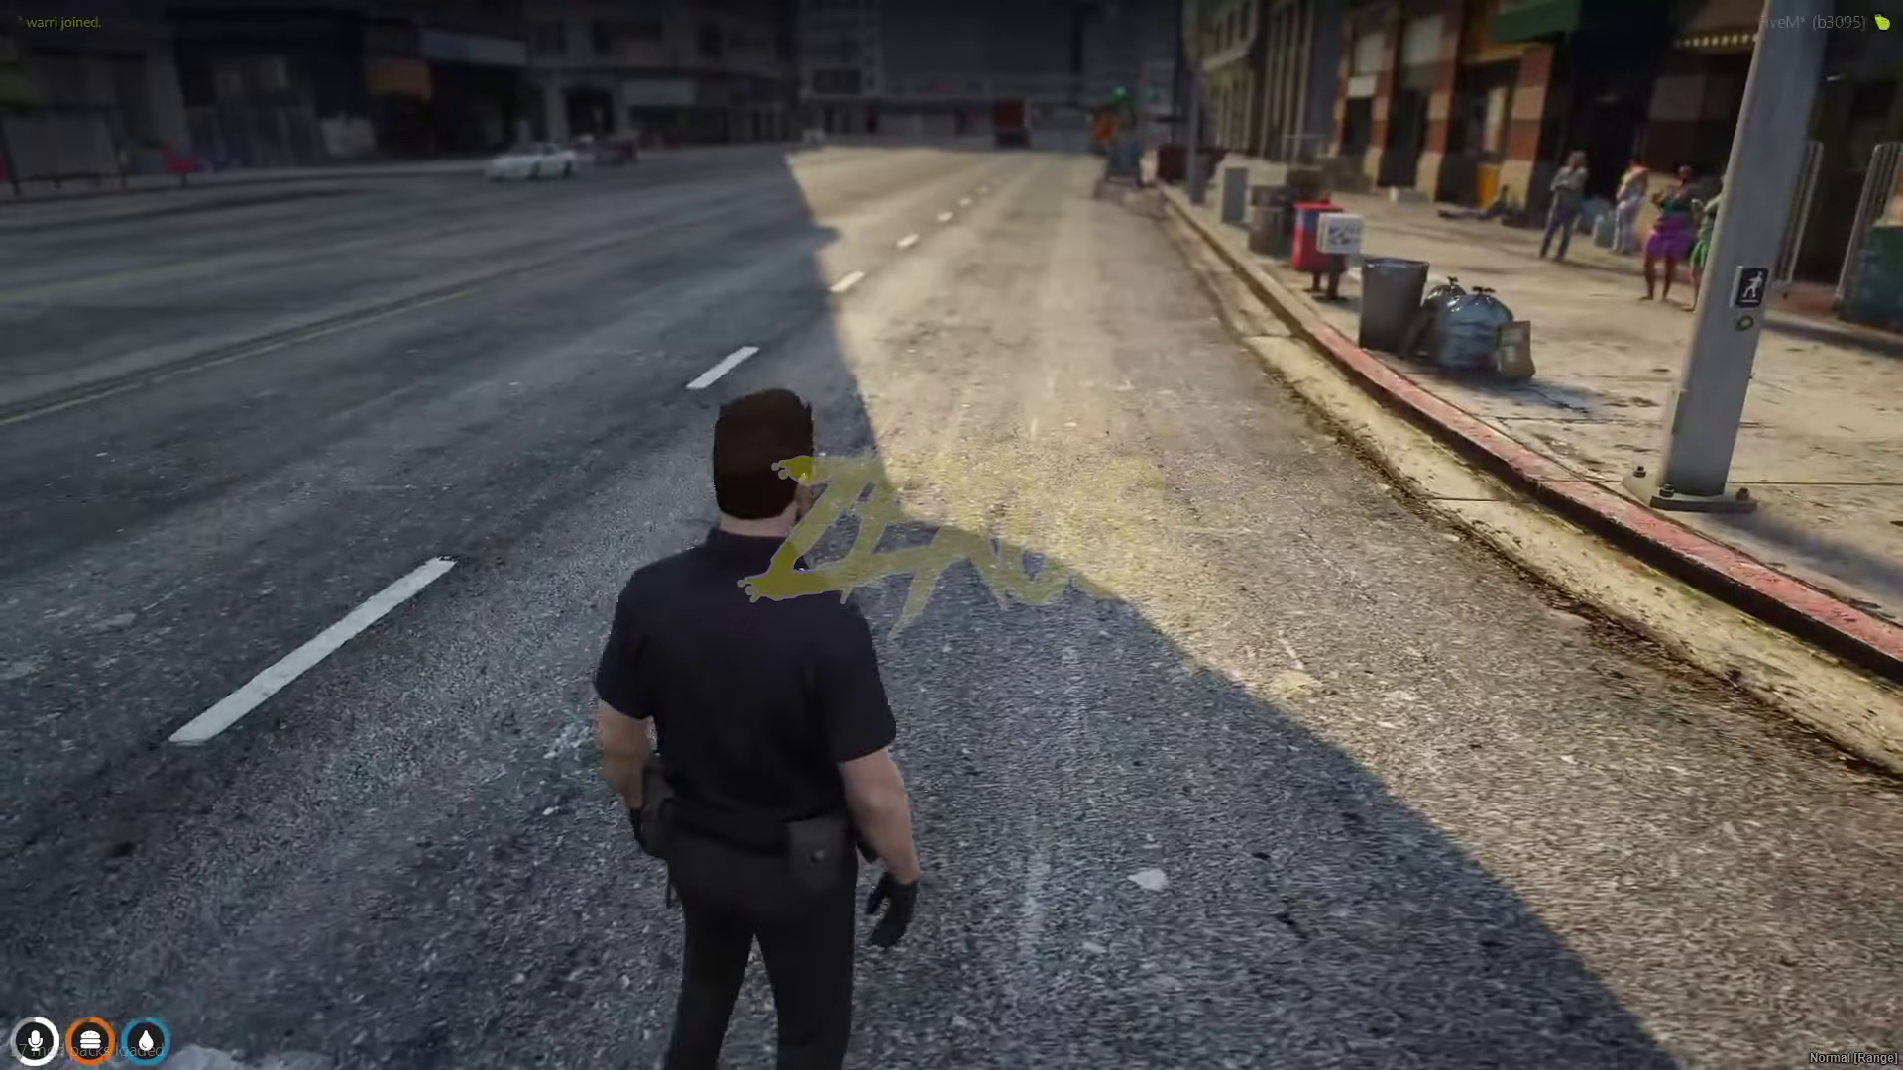
Step: Spawn a police helicopter with the /car command and check its GPS blip on the map
text(t/car polm)
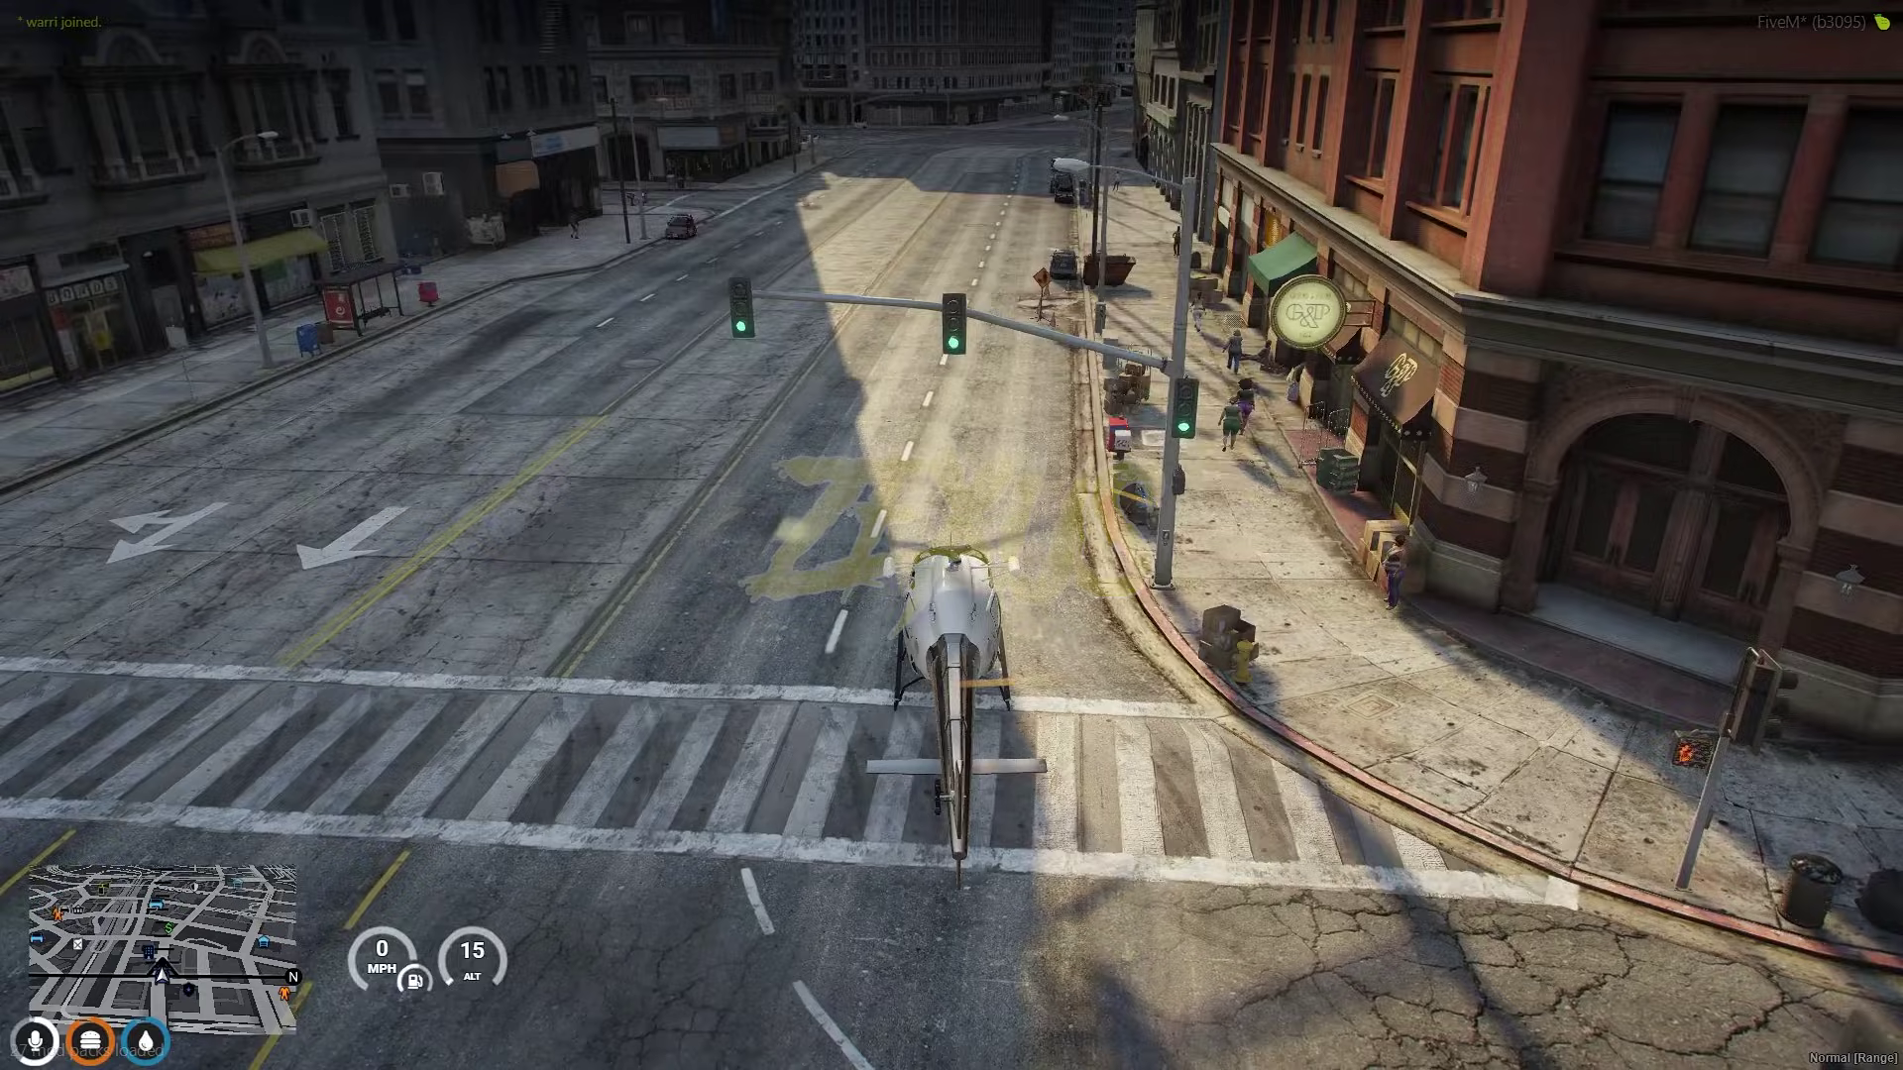
key(Escape)
click(979, 492)
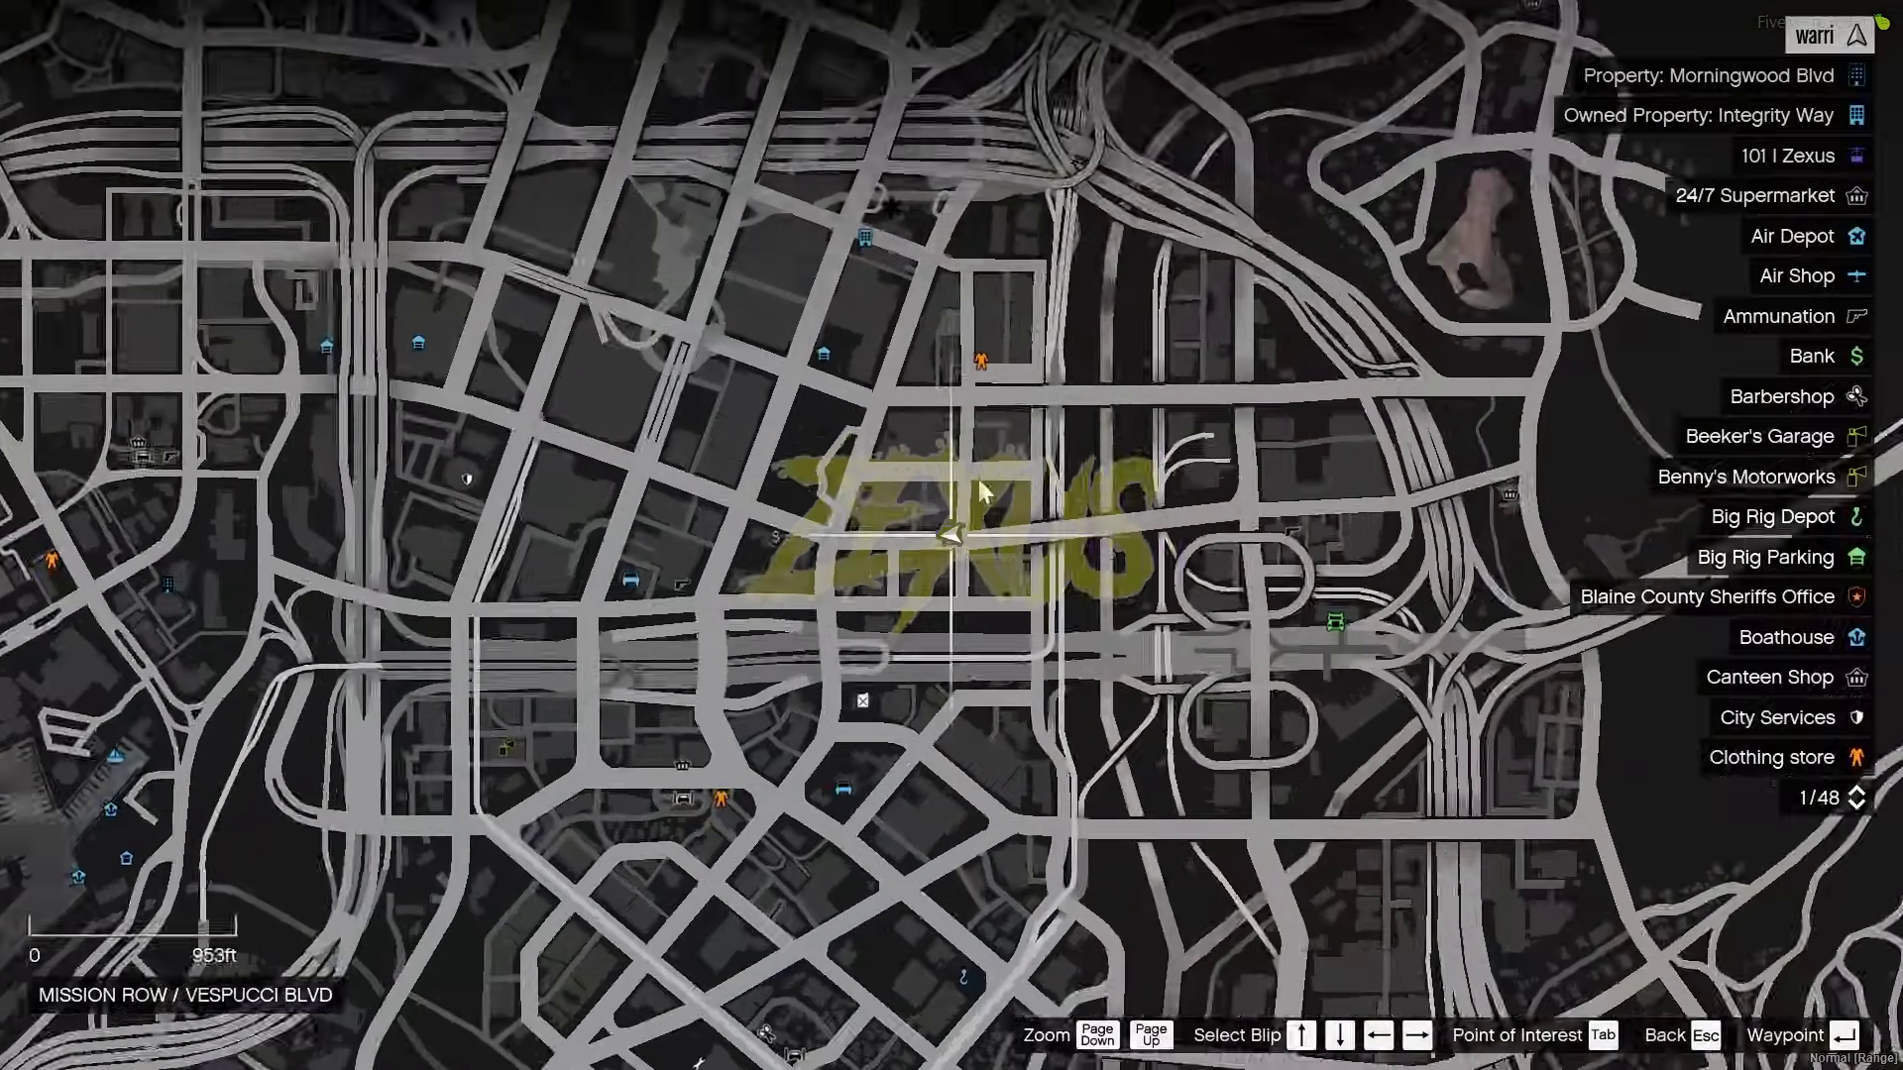
scroll(978, 480, up, 3)
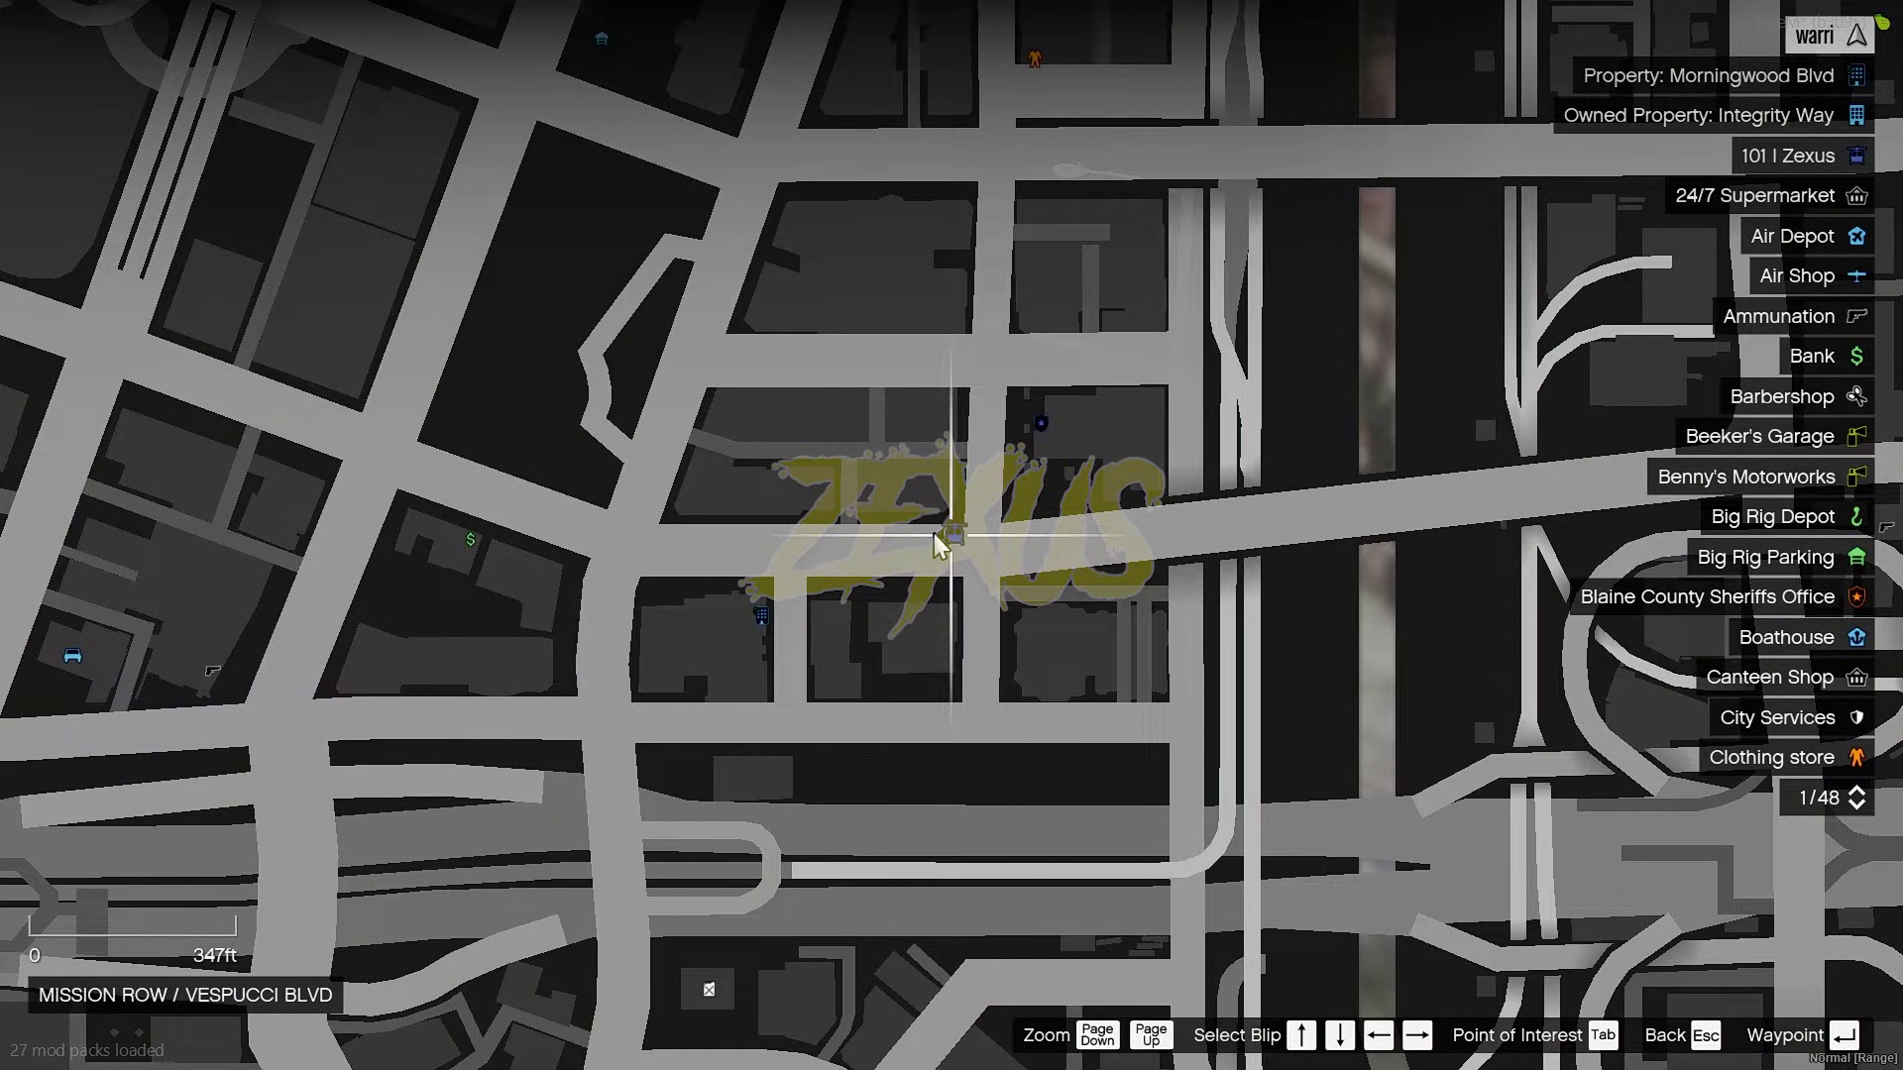
key(Escape)
Step: Spawn a seashark with the /car command and check the boat's GPS blip on the map
text(t/car)
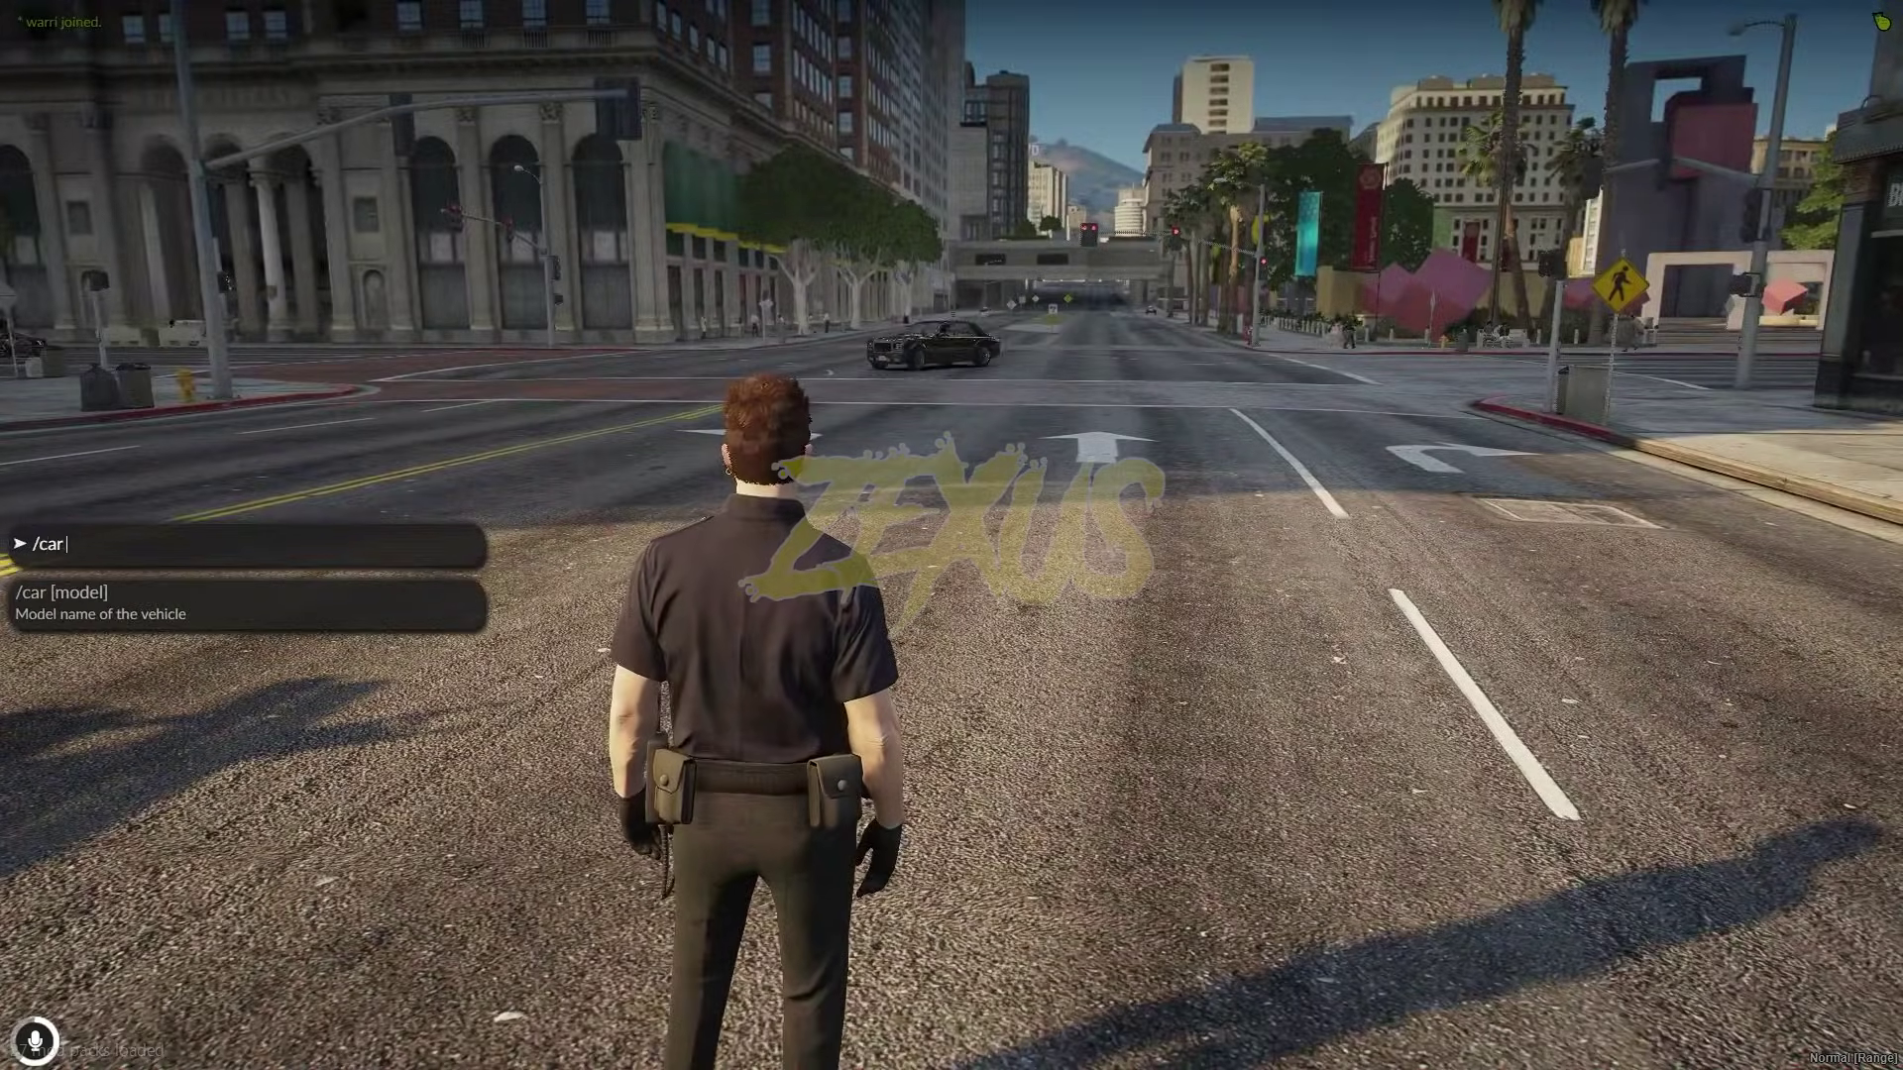
text( seashark)
key(Return)
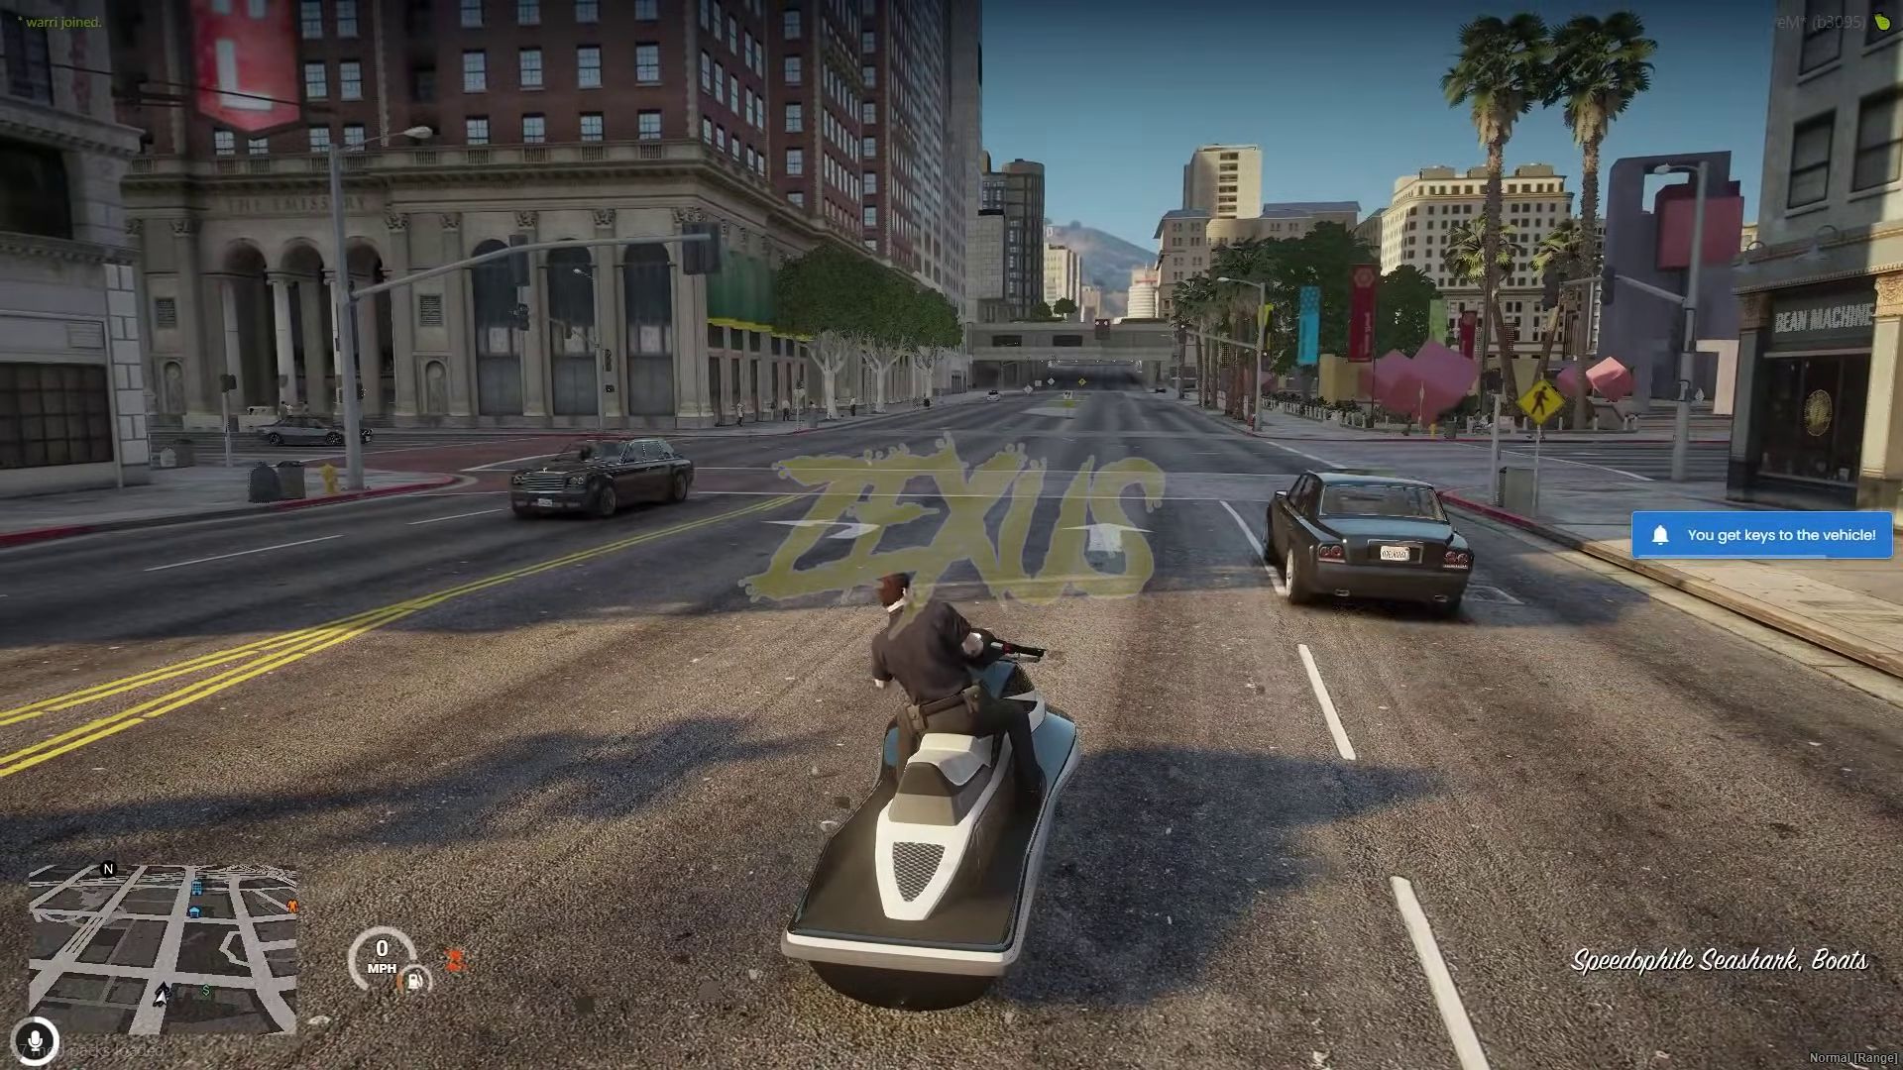
key(Escape)
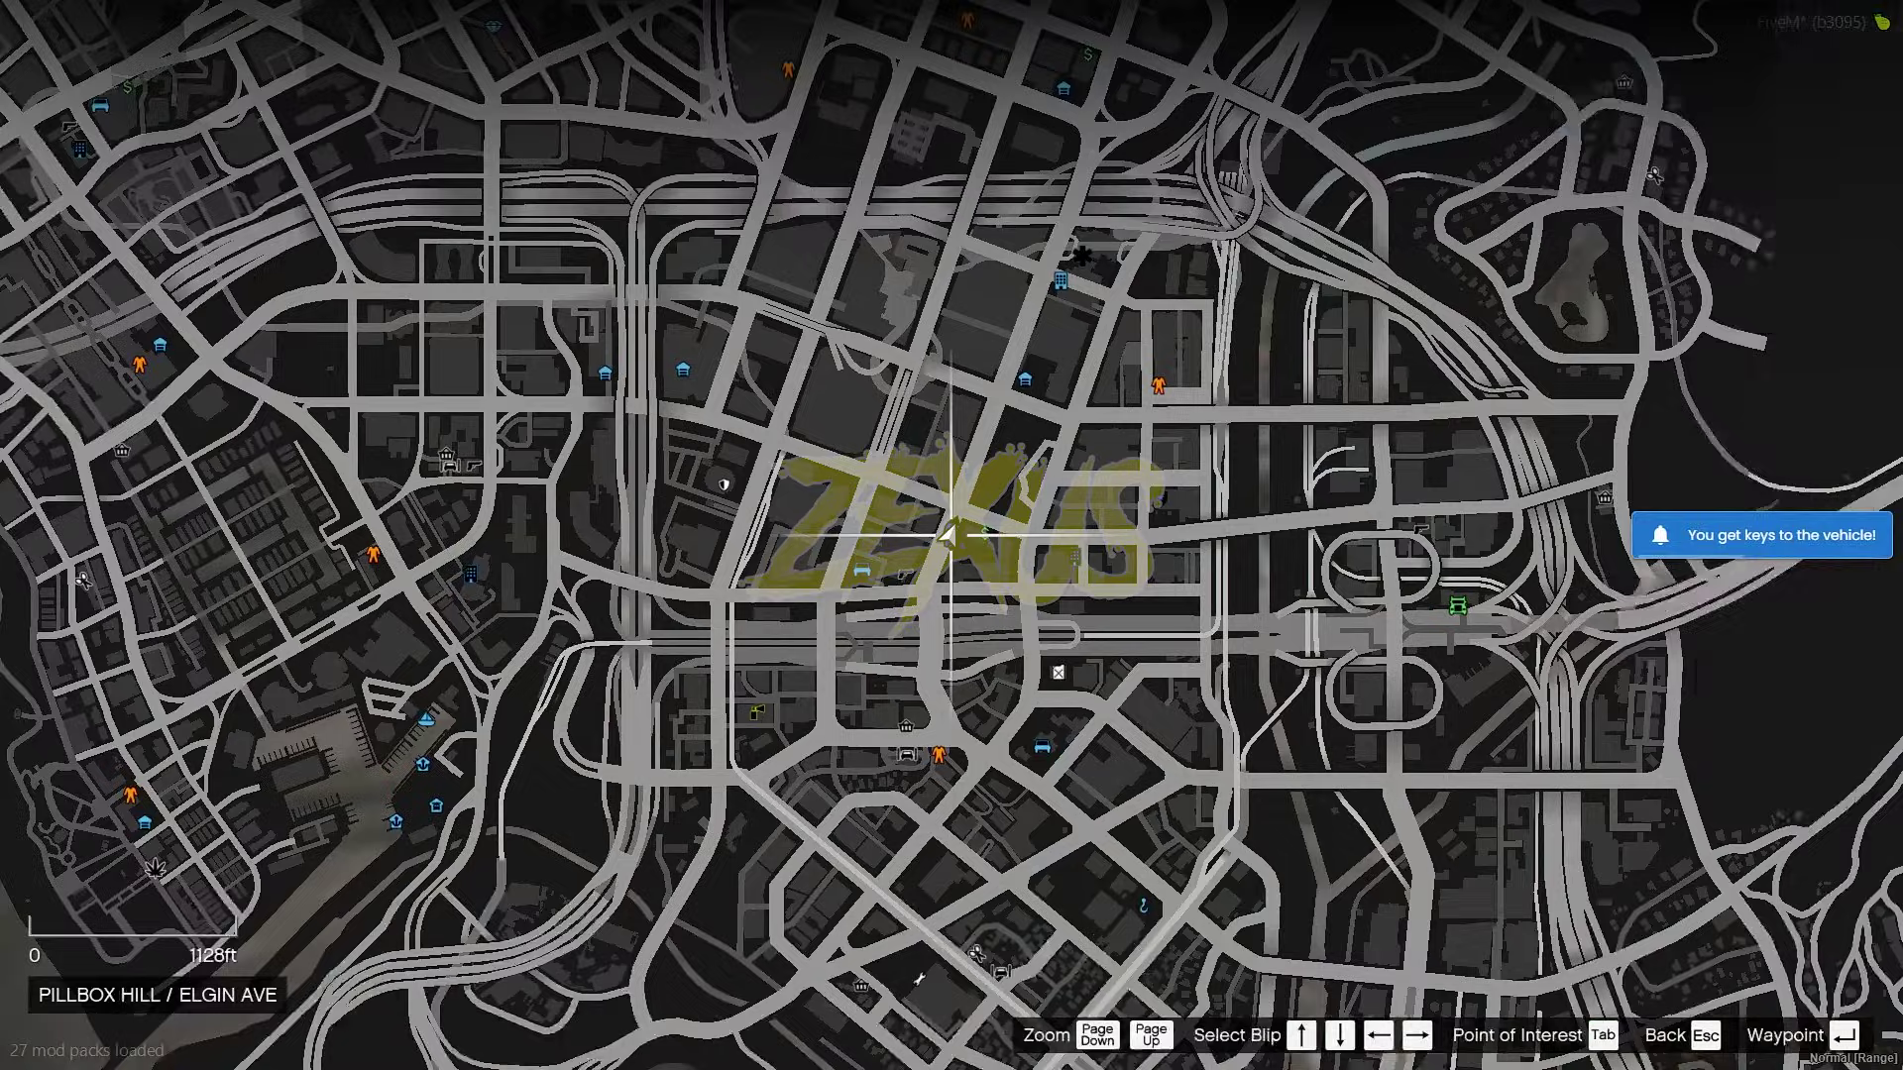
scroll(735, 552, up, 2)
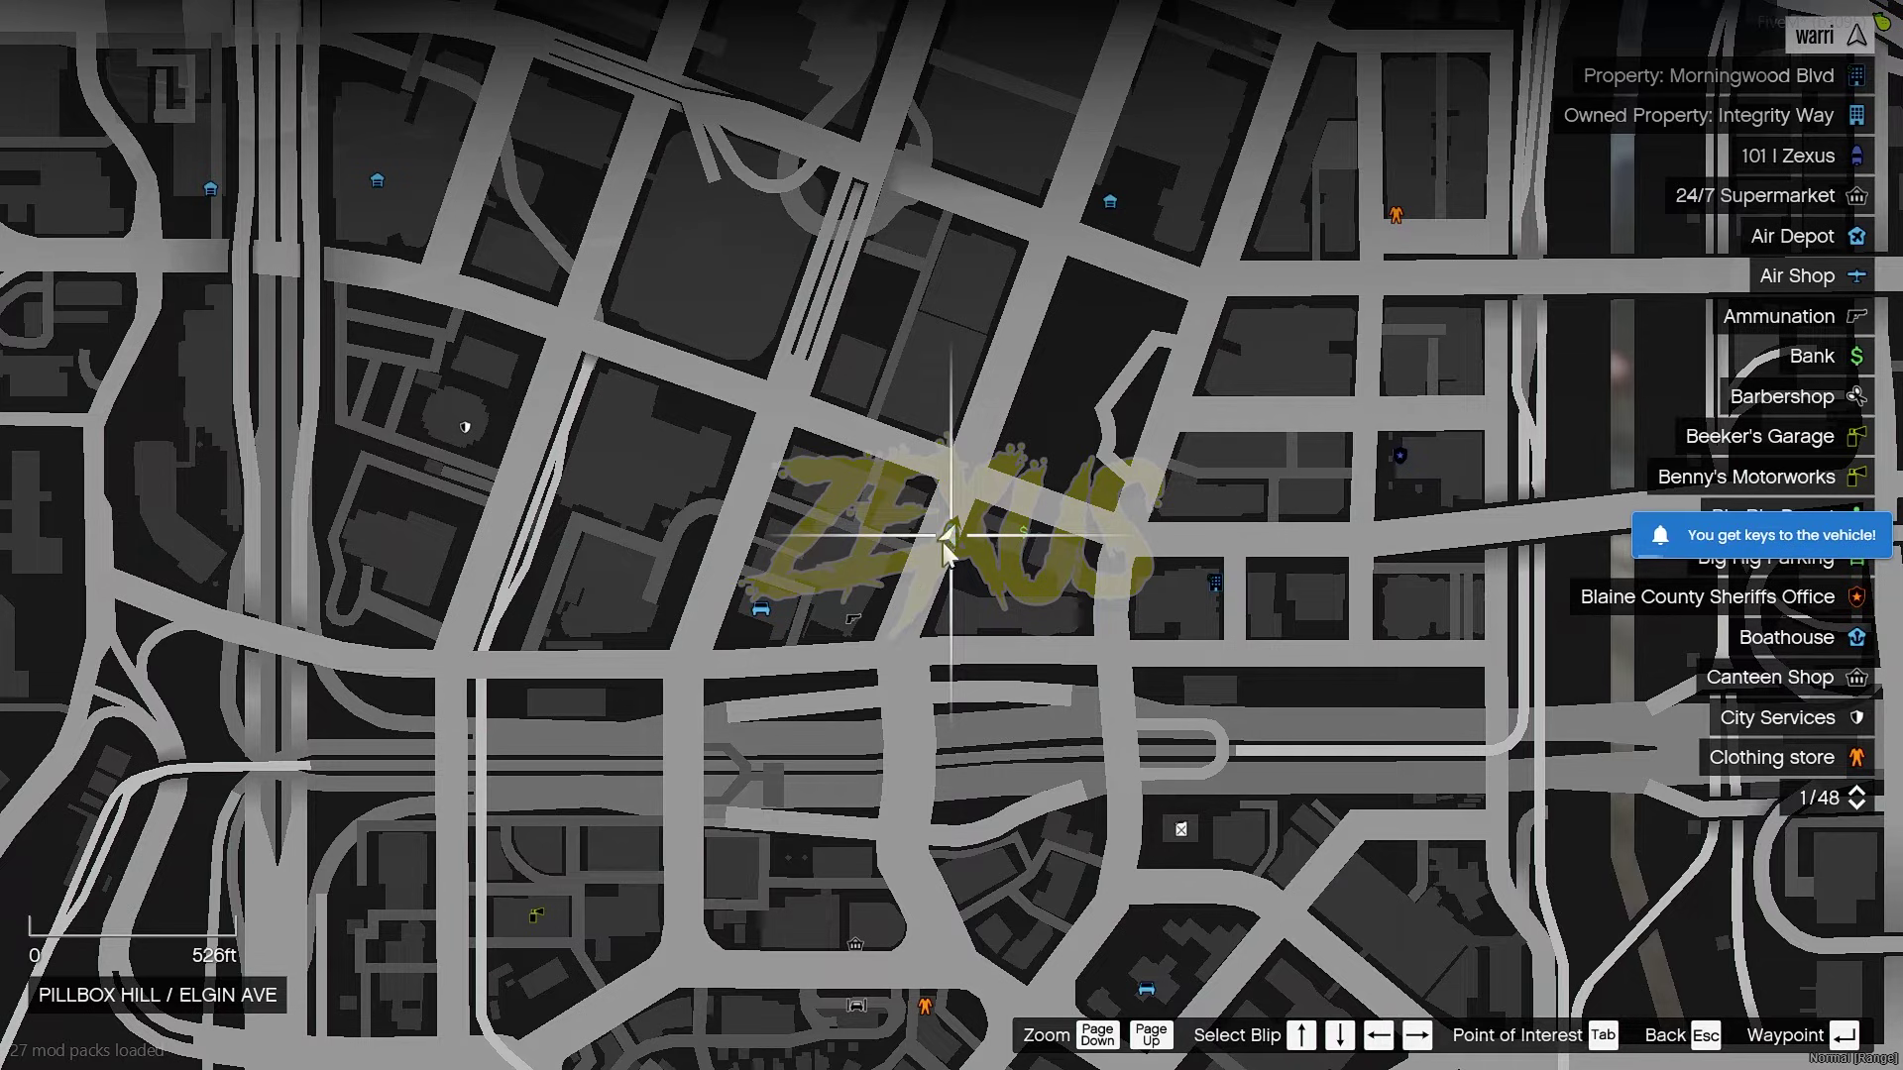